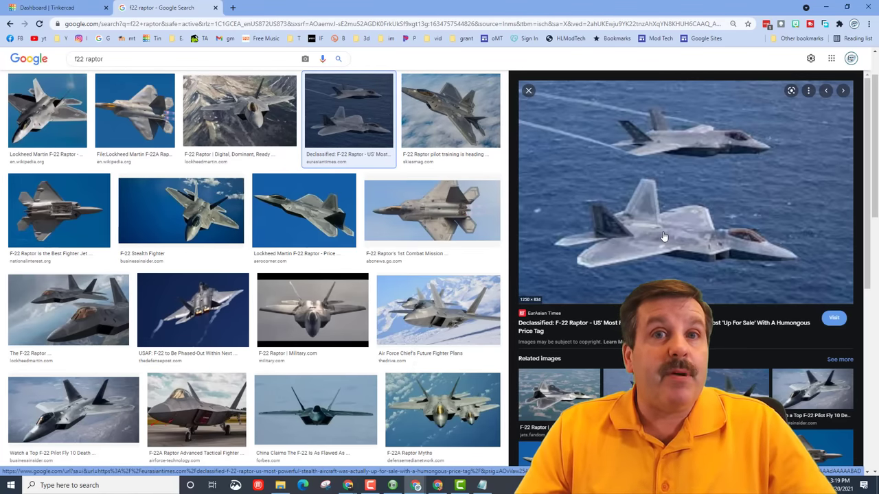
# Step: Switch to Tinkercad, create a new 3D design and rename it f22 raptor mdh
pyautogui.hotkey('ctrl', '1')
pyautogui.click(175, 198)
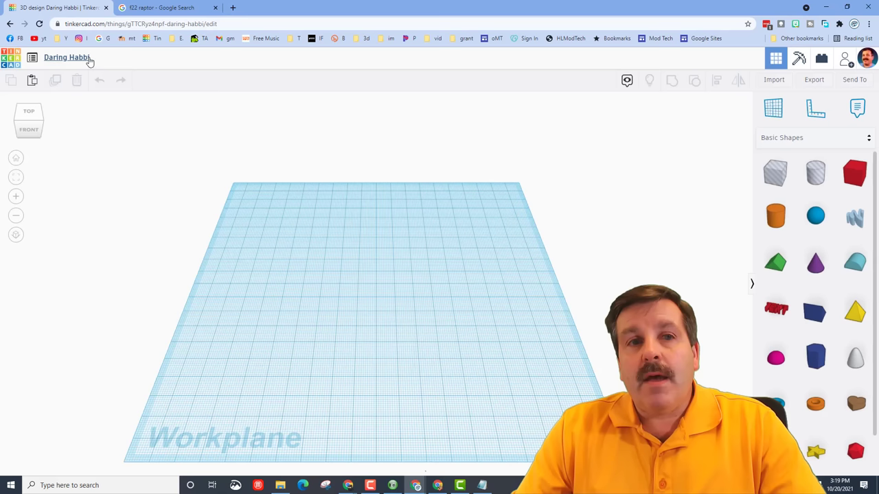
pyautogui.click(88, 58)
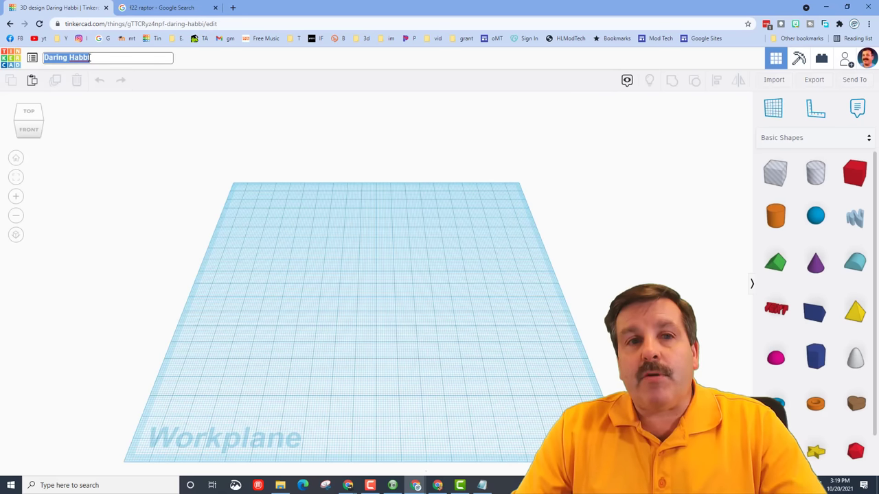
pyautogui.write('f22 ')
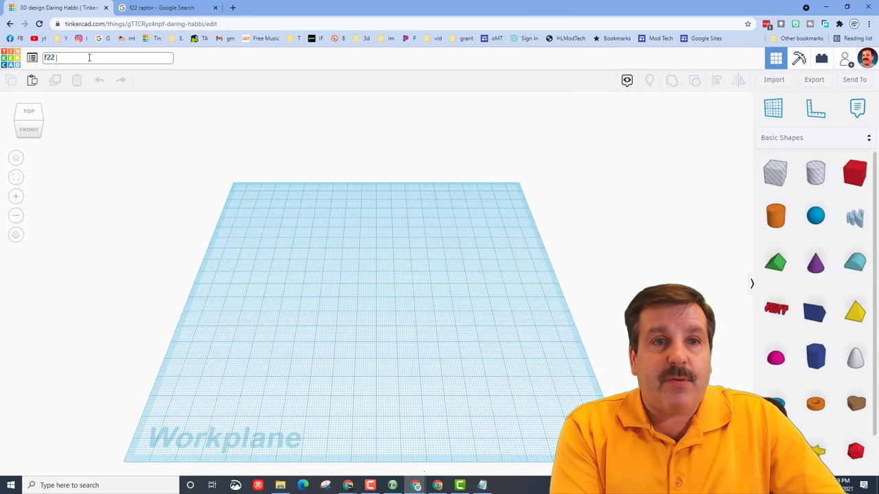
pyautogui.write('raptor mdh')
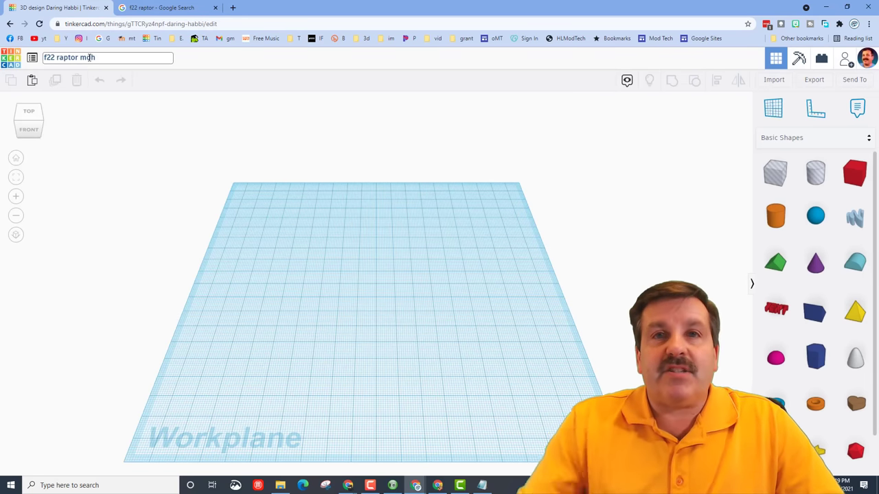
pyautogui.click(326, 315)
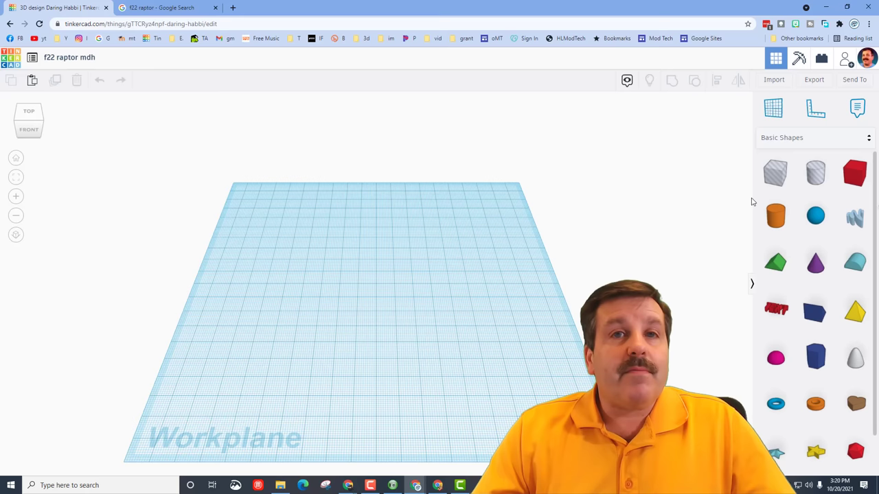
# Step: Show all available shape generators in the shapes library
pyautogui.click(785, 139)
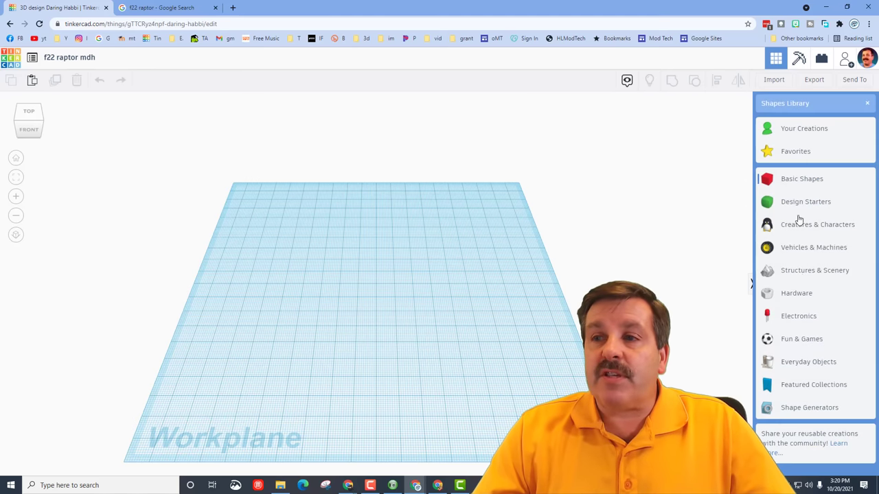
pyautogui.click(802, 410)
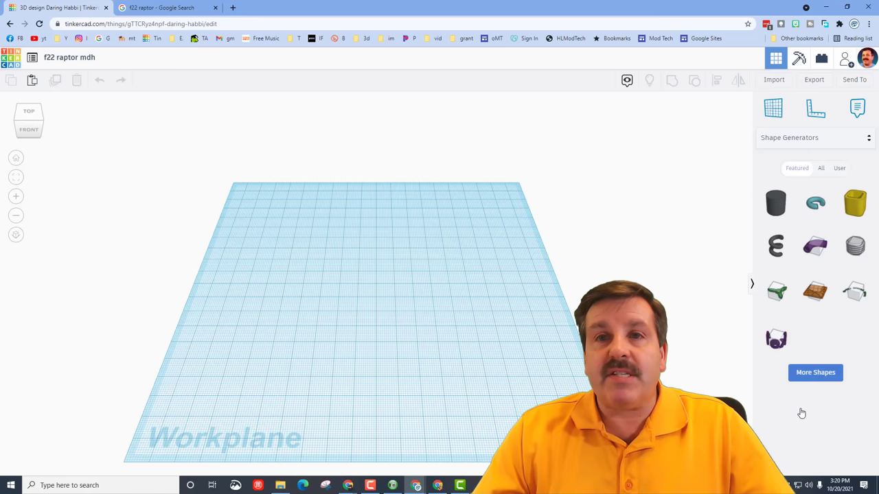
pyautogui.click(820, 170)
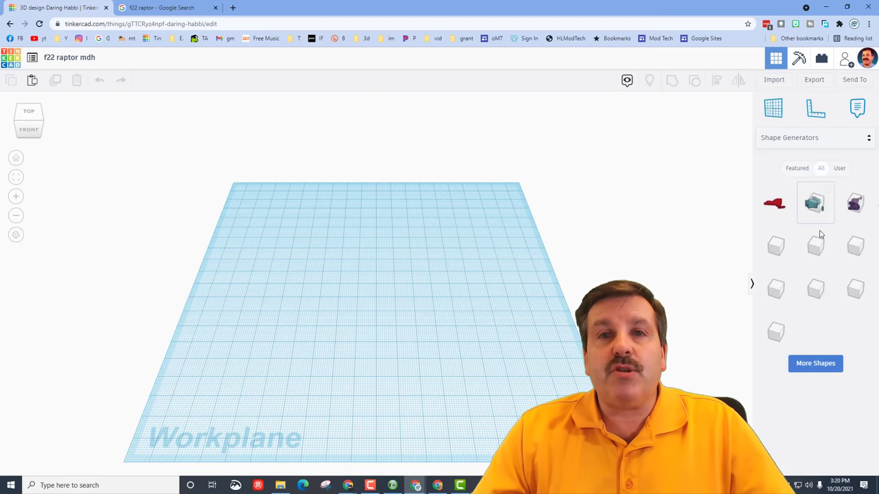
# Step: Load more shape generators until the swept NACA wing is available, and place it near the middle of the workplane
pyautogui.click(817, 374)
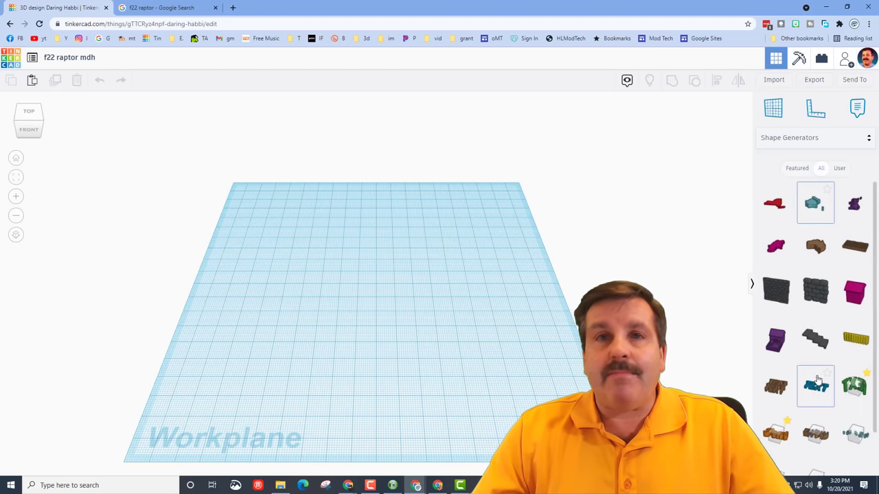
pyautogui.scroll(-2, 816, 412)
pyautogui.click(815, 460)
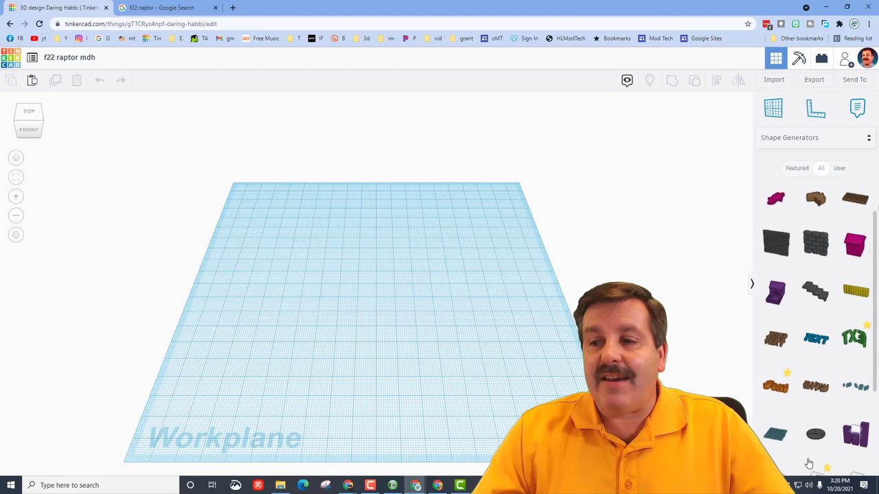
pyautogui.scroll(-4, 810, 460)
pyautogui.scroll(-10, 811, 446)
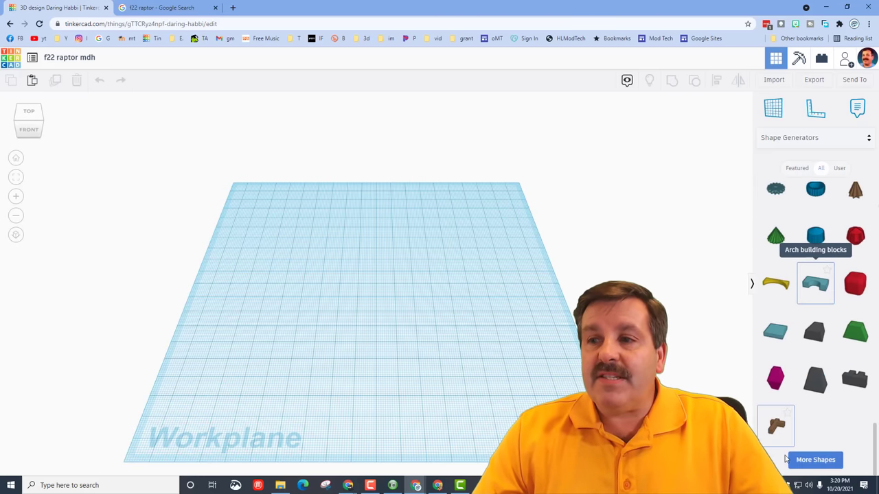
pyautogui.click(805, 462)
pyautogui.scroll(-2, 807, 464)
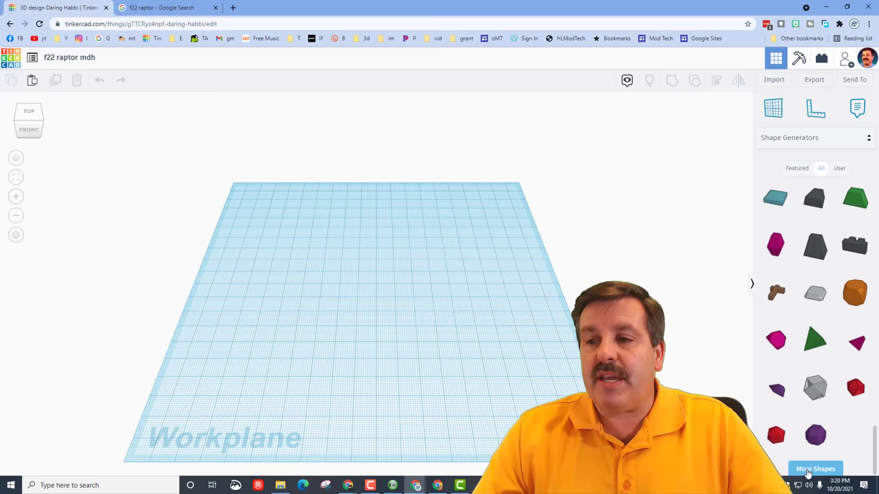
pyautogui.click(811, 471)
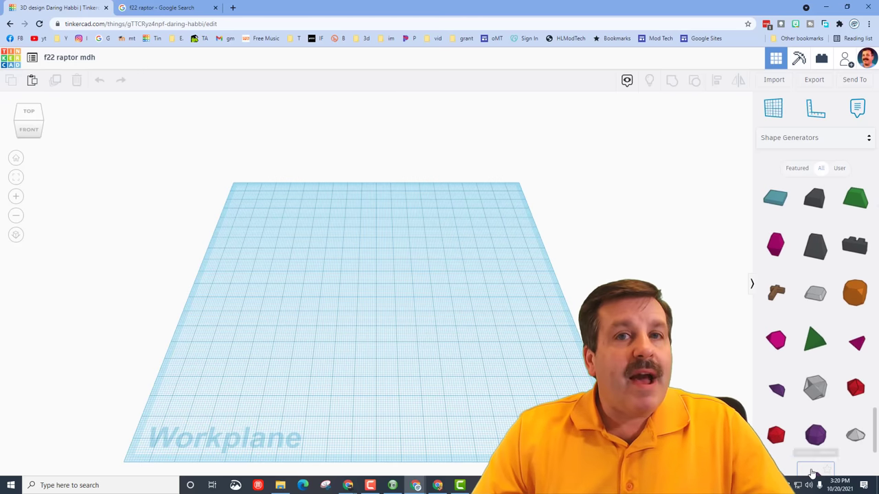
pyautogui.scroll(-2, 813, 468)
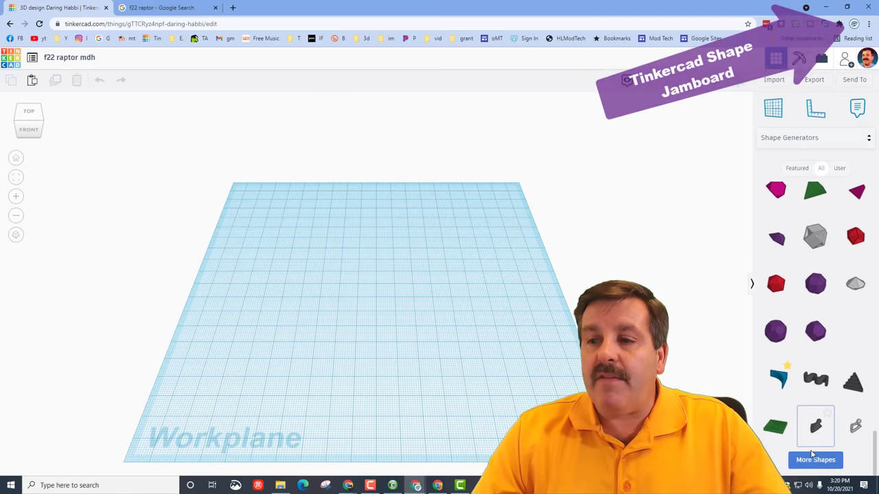
pyautogui.click(816, 460)
pyautogui.scroll(-3, 817, 455)
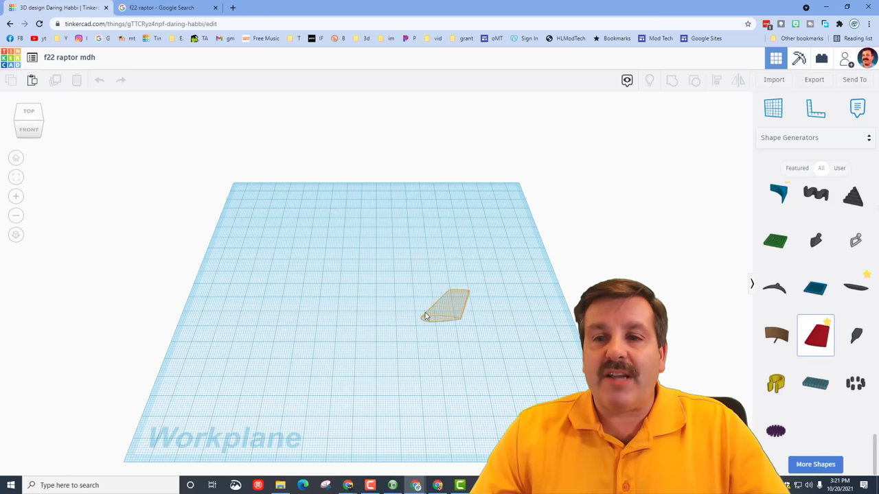
pyautogui.click(352, 329)
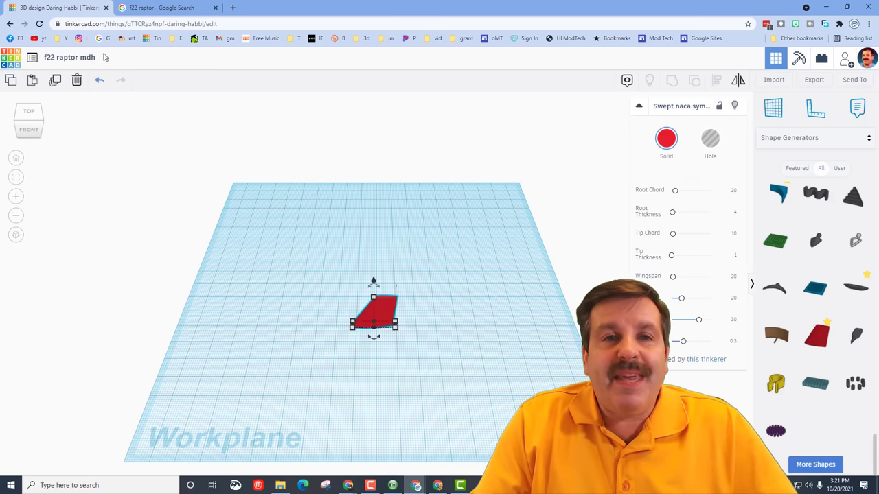
# Step: Check the F-22 reference photos in Google Images and place a duplicate of the wing behind and beside the original in Tinkercad
pyautogui.click(162, 7)
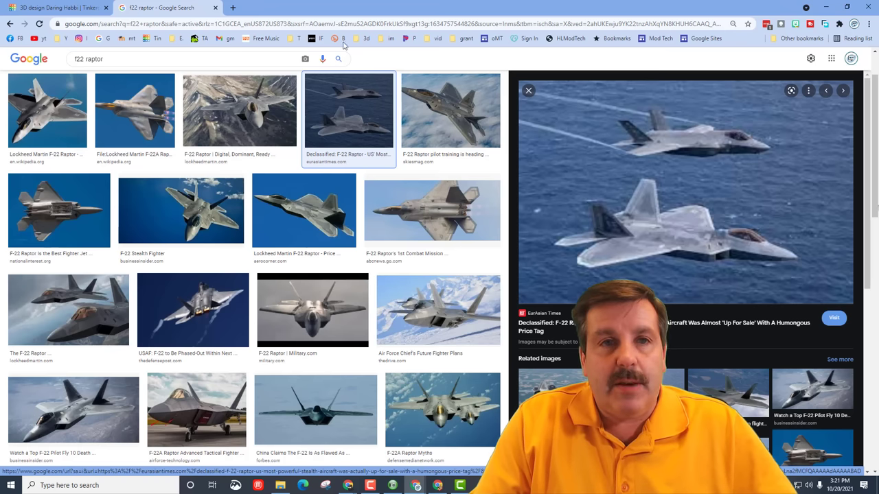
pyautogui.click(60, 9)
pyautogui.moveTo(374, 329); pyautogui.dragTo(377, 279, button='right')
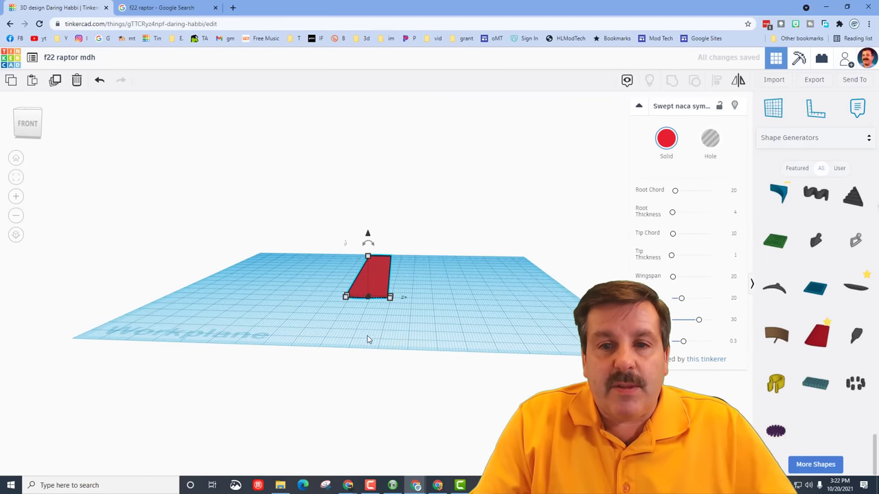
pyautogui.moveTo(367, 334); pyautogui.dragTo(371, 341, button='right')
pyautogui.keyDown('alt'); pyautogui.moveTo(375, 287); pyautogui.dragTo(445, 297); pyautogui.keyUp('alt')
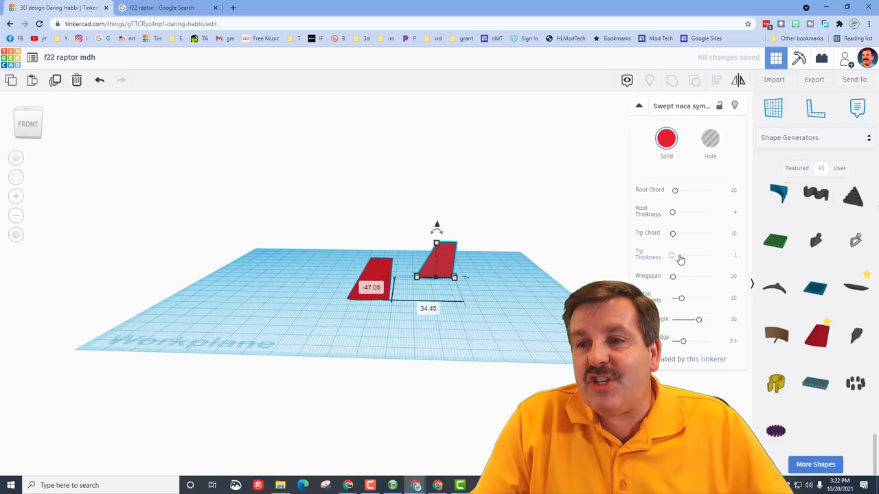
# Step: Set the angle parameter of the duplicated wing to 10
pyautogui.click(733, 320)
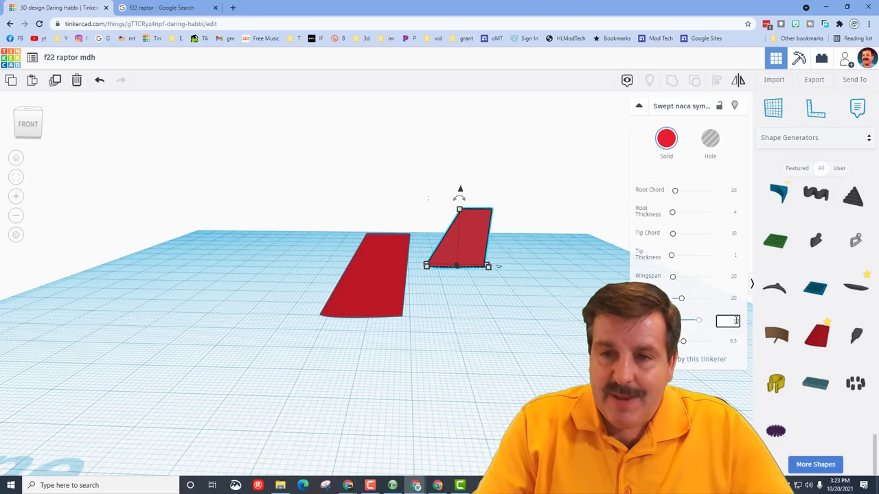
pyautogui.write('10')
pyautogui.press('Return')
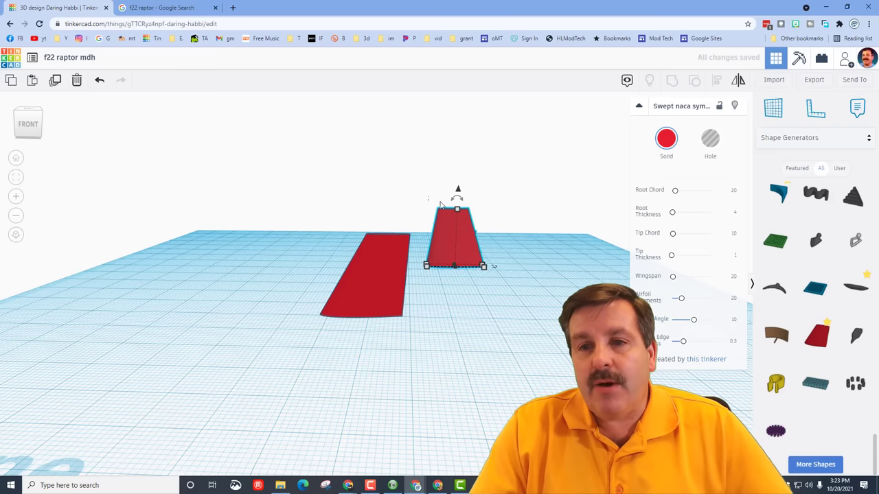
# Step: Rotate the duplicated wing -90° about the vertical axis and move it leftward along the back of the workplane
pyautogui.moveTo(456, 296); pyautogui.dragTo(478, 327, button='right')
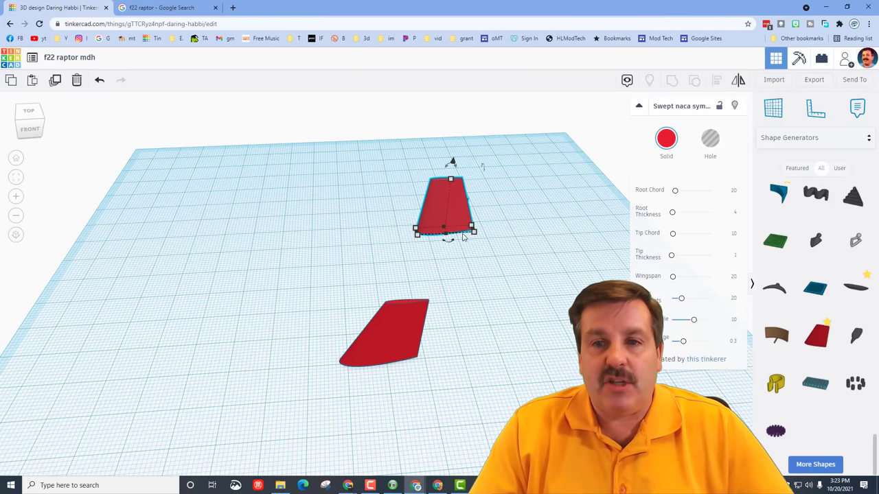
pyautogui.moveTo(447, 239); pyautogui.dragTo(483, 230)
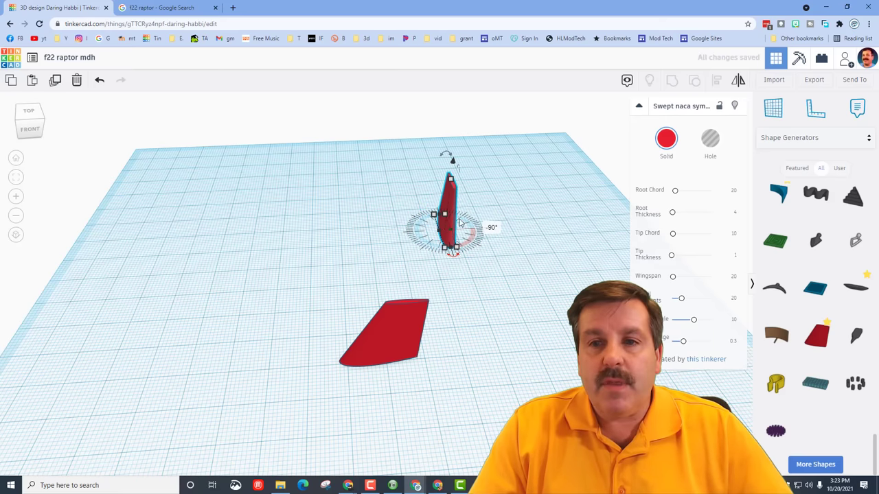
pyautogui.moveTo(448, 230); pyautogui.dragTo(323, 217)
# Step: Duplicate the rotated fin and offset the copy a short distance to its right
pyautogui.hotkey('ctrl', 'd')
pyautogui.press('Right')
pyautogui.press('Right')
pyautogui.press('Right')
pyautogui.press('Right')
pyautogui.moveTo(352, 228); pyautogui.dragTo(365, 226)
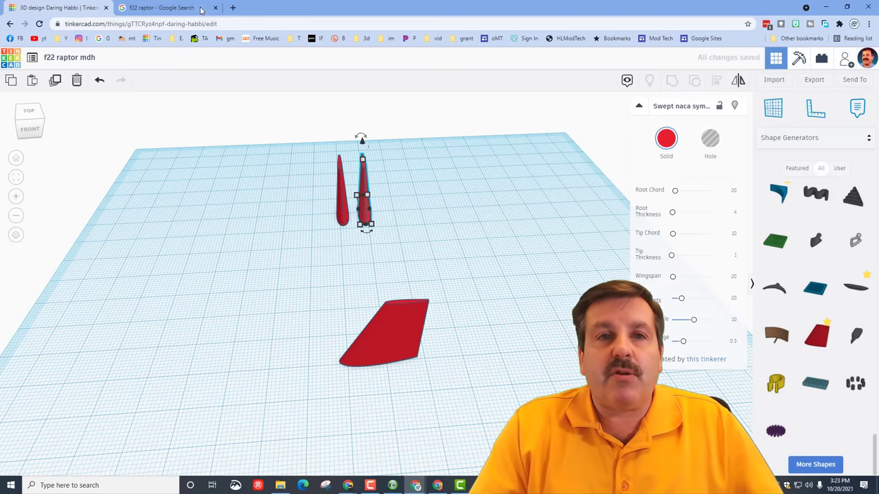
# Step: Check the tail fins in the F-22 reference photo and tilt the right fin outward in the Tinkercad design
pyautogui.click(162, 7)
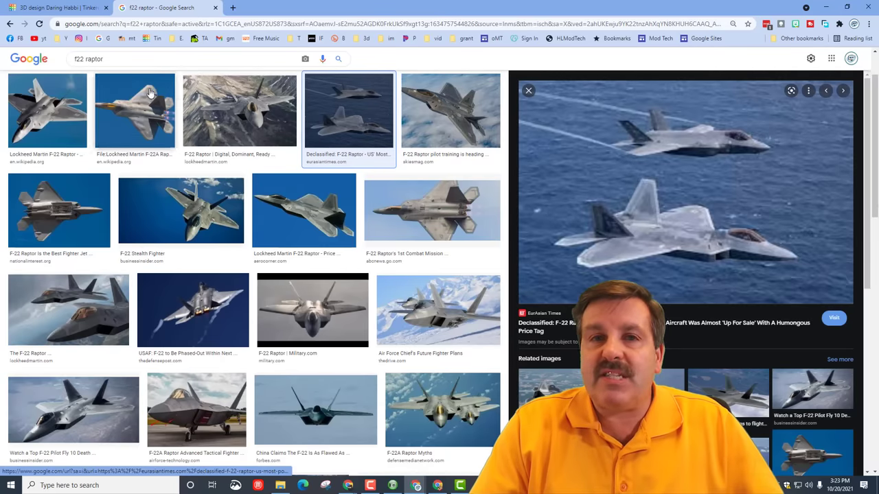
pyautogui.click(72, 8)
pyautogui.moveTo(362, 136); pyautogui.dragTo(371, 162)
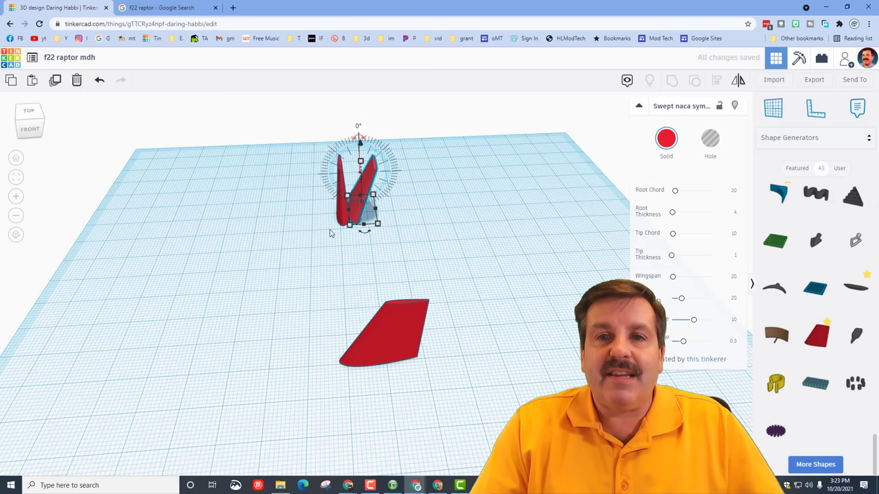
# Step: Tilt the left fin outward in the opposite direction and shift it left, away from the right fin
pyautogui.click(340, 177)
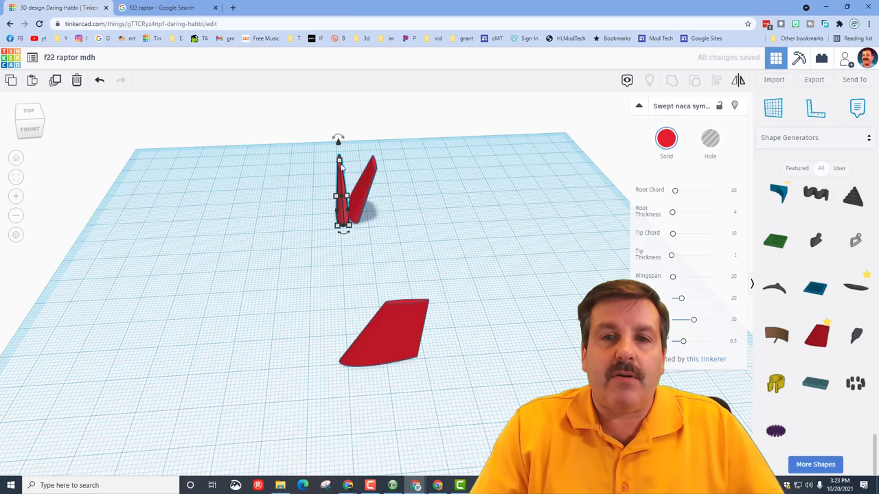
pyautogui.moveTo(336, 141); pyautogui.dragTo(321, 146)
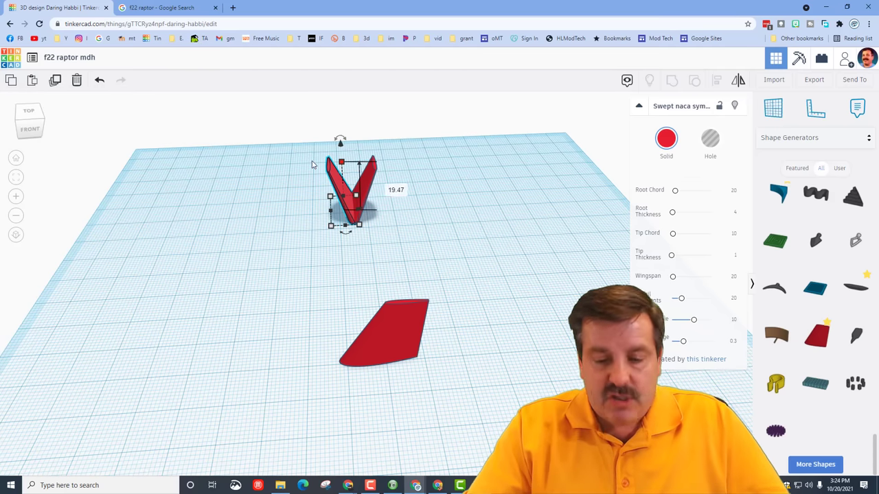
pyautogui.hotkey('shift', 'Left')
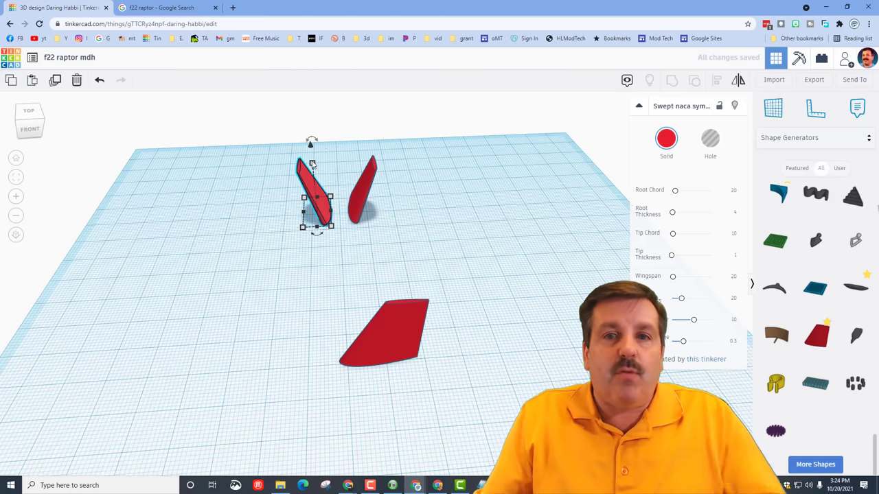
# Step: Select both tail fins and change their solid color to the light gray preset
pyautogui.click(291, 291)
pyautogui.moveTo(239, 192); pyautogui.dragTo(434, 219)
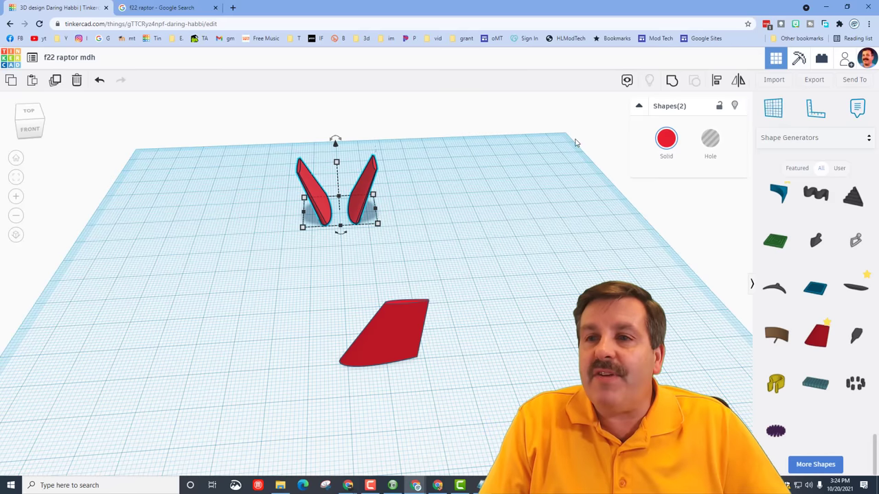
pyautogui.click(666, 138)
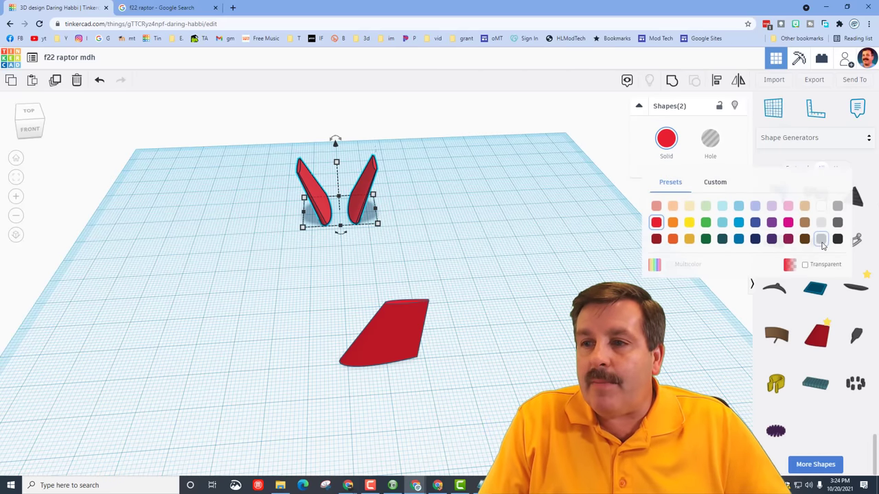
pyautogui.click(822, 239)
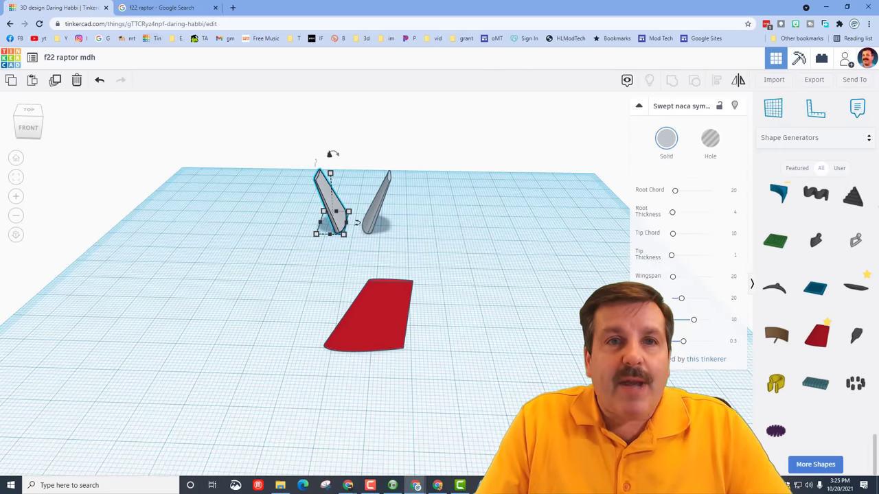
# Step: Check the F-22 reference photo, widen the gap by shifting the left fin further left in Tinkercad, and select both fins
pyautogui.click(160, 7)
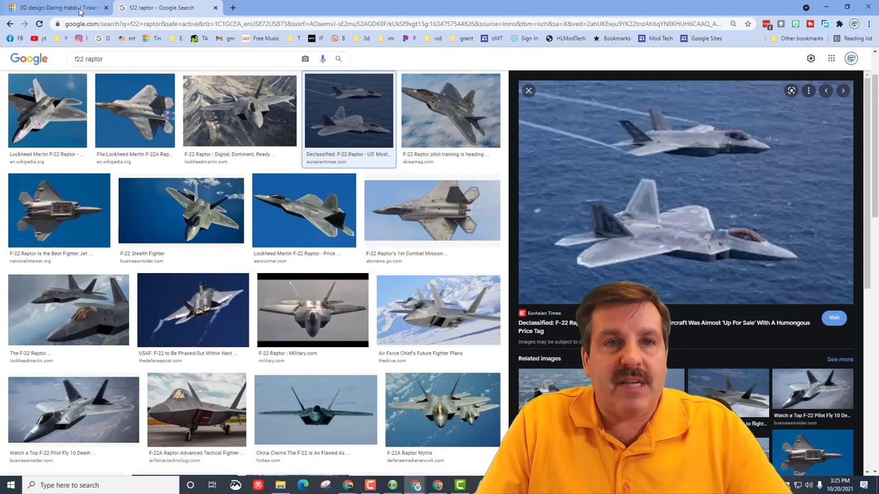
pyautogui.click(79, 10)
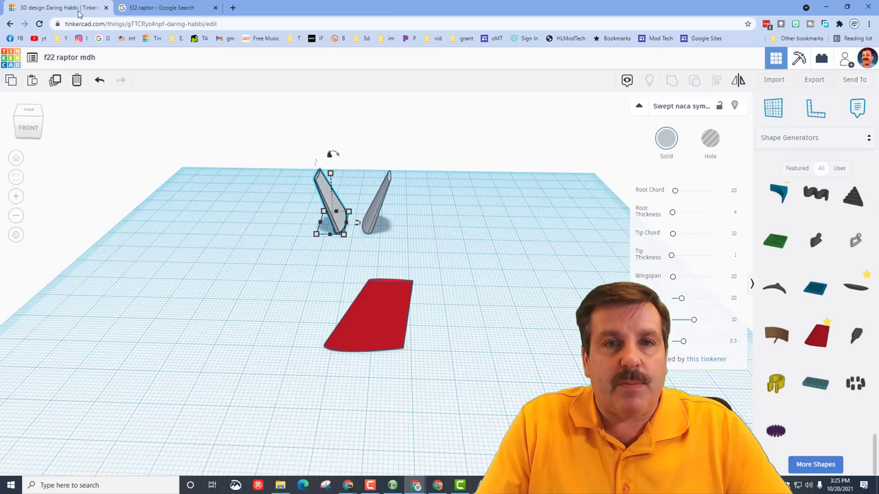
pyautogui.hotkey('shift', 'Left')
pyautogui.click(335, 229)
pyautogui.moveTo(232, 199); pyautogui.dragTo(399, 237)
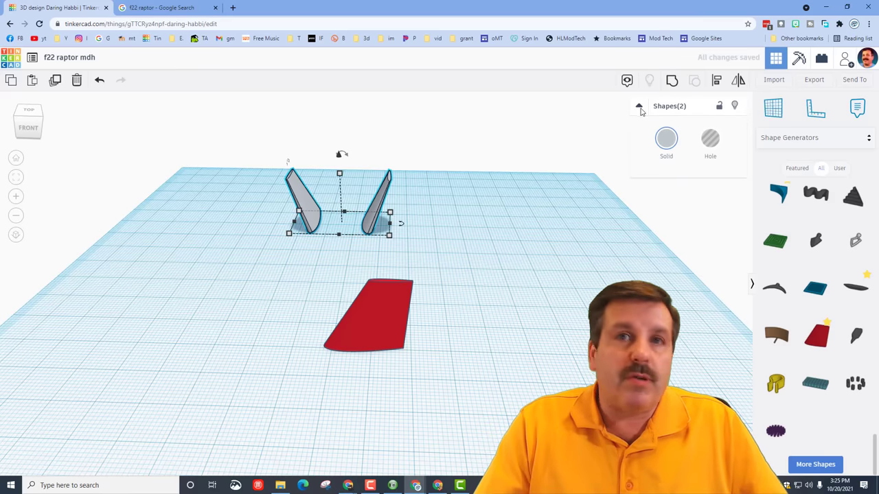
# Step: Group the two tail fins, then check the wings in the F-22 reference photo and return to the design
pyautogui.click(671, 81)
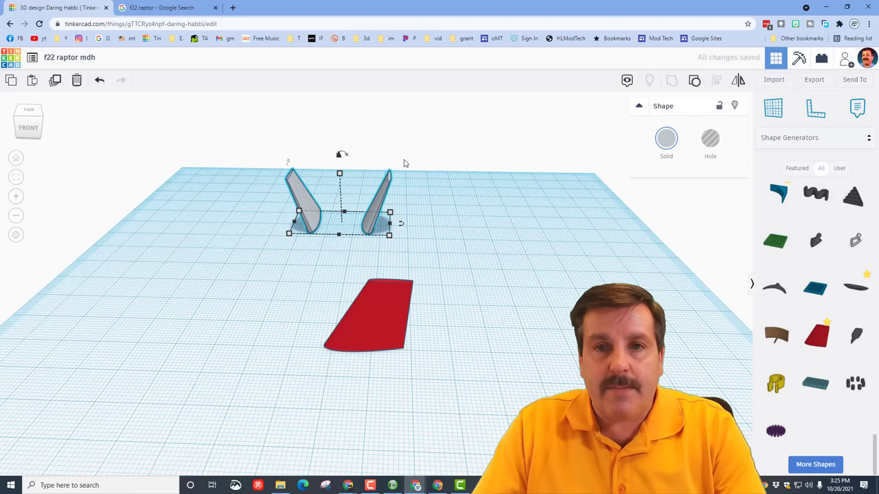
pyautogui.hotkey('ctrl', 'Tab')
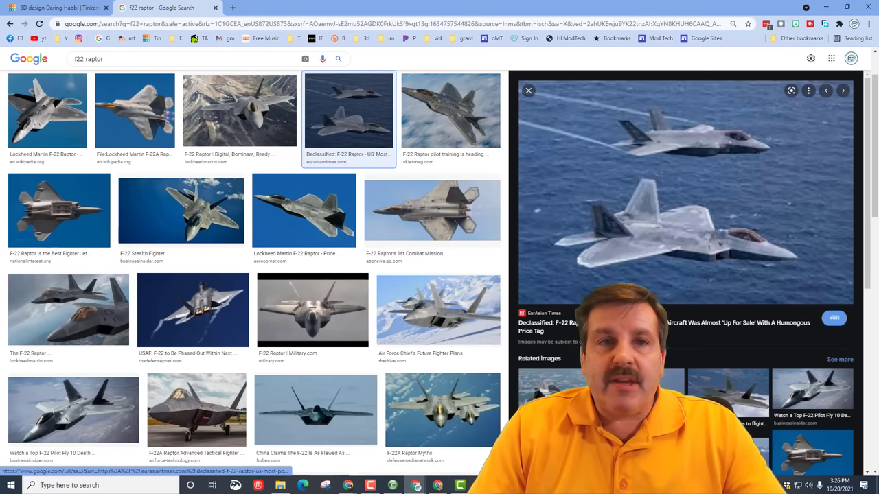
pyautogui.click(63, 7)
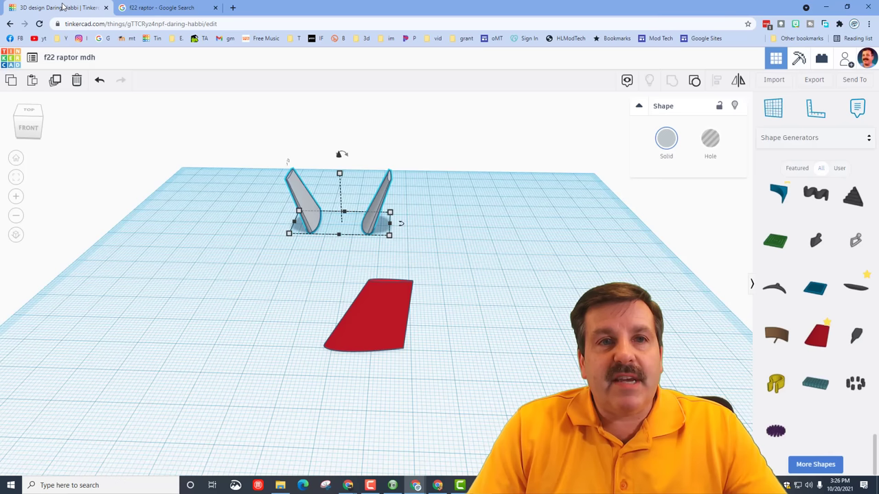
# Step: Rotate the red swept wing 90° horizontally, lay it flat, and drop it onto the workplane
pyautogui.click(390, 316)
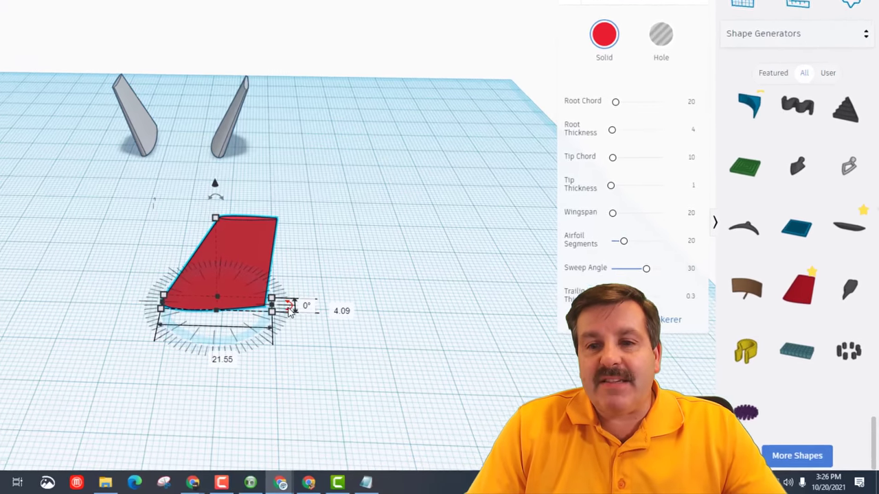
pyautogui.moveTo(292, 307); pyautogui.dragTo(212, 284)
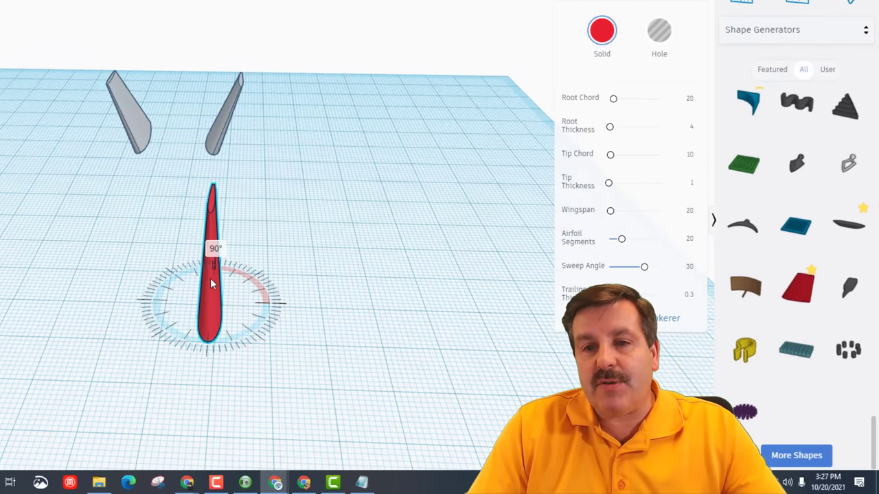
pyautogui.moveTo(214, 172); pyautogui.dragTo(245, 231)
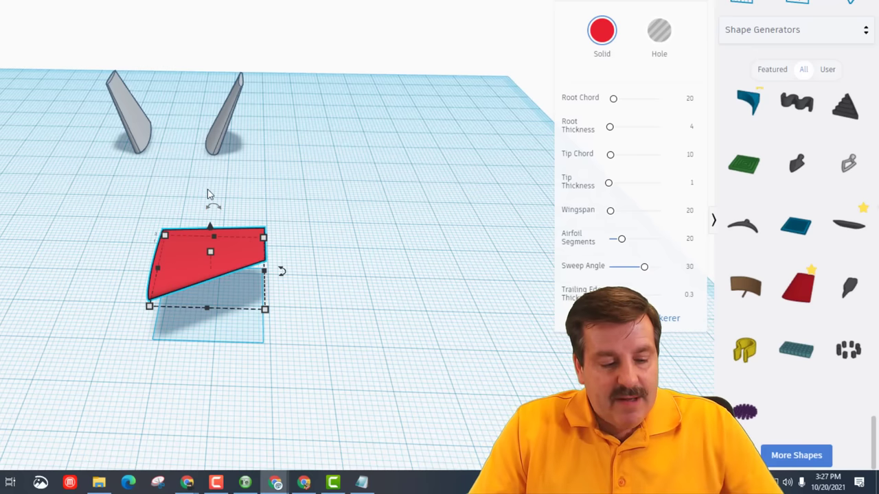
pyautogui.press('d')
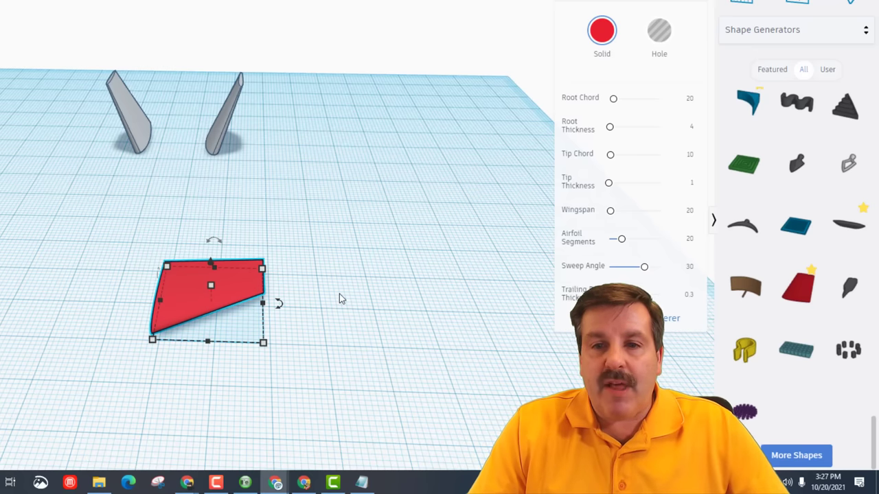
# Step: Stretch the red wing to a width of 60 mm and increase its depth
pyautogui.click(263, 343)
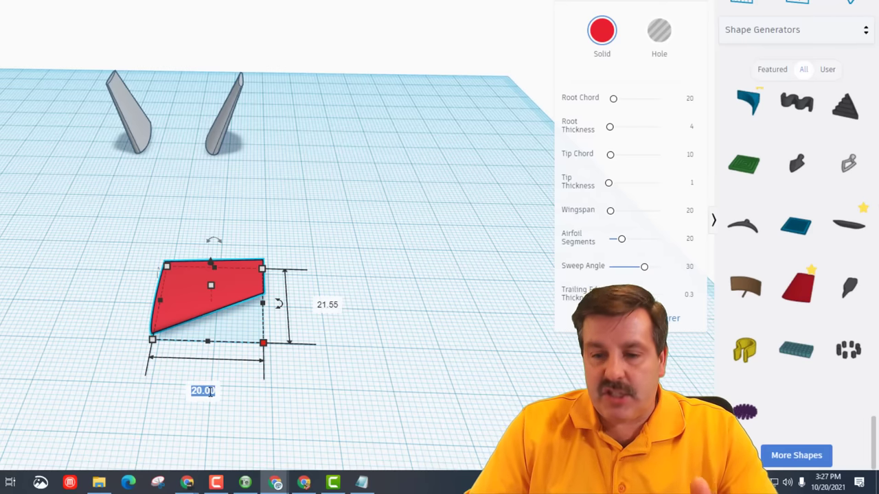
pyautogui.press('Return')
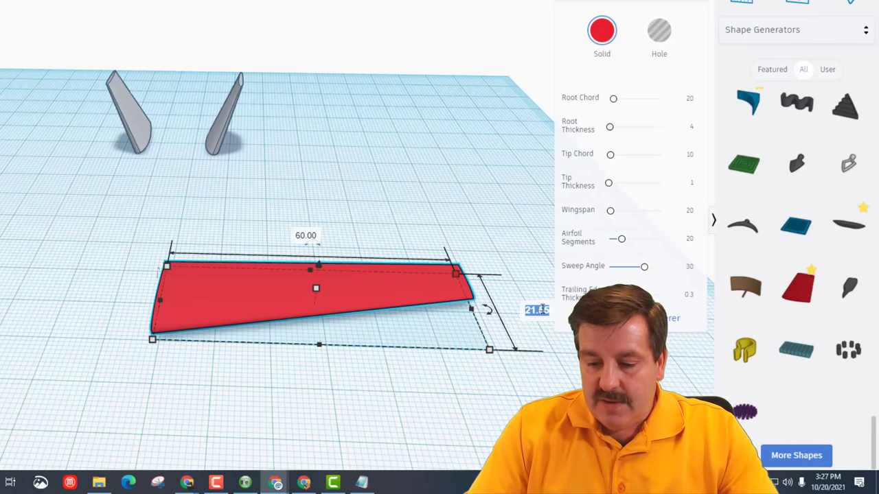
pyautogui.press('Return')
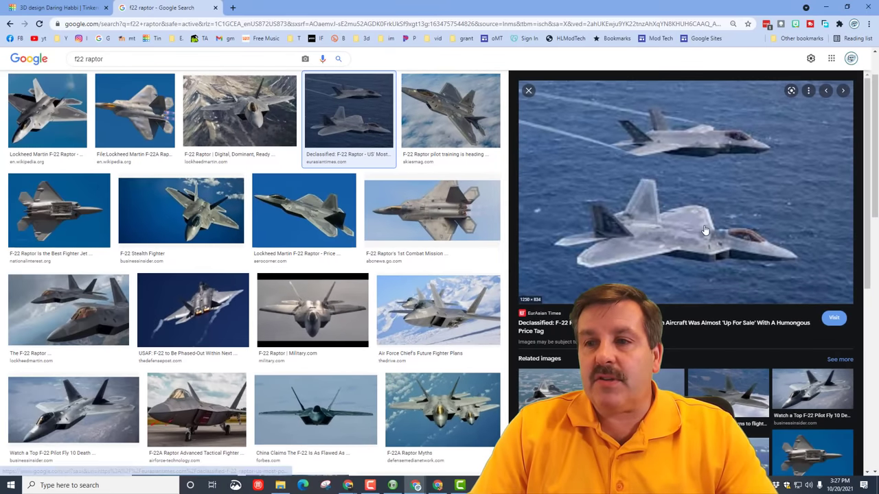
# Step: Check the wing proportions against the F-22 reference photo and shorten the red wing's width
pyautogui.click(94, 9)
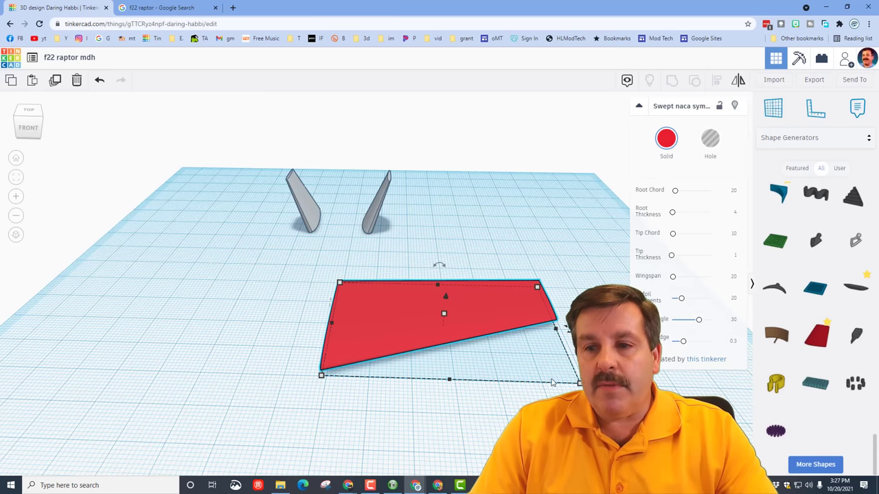
pyautogui.click(579, 383)
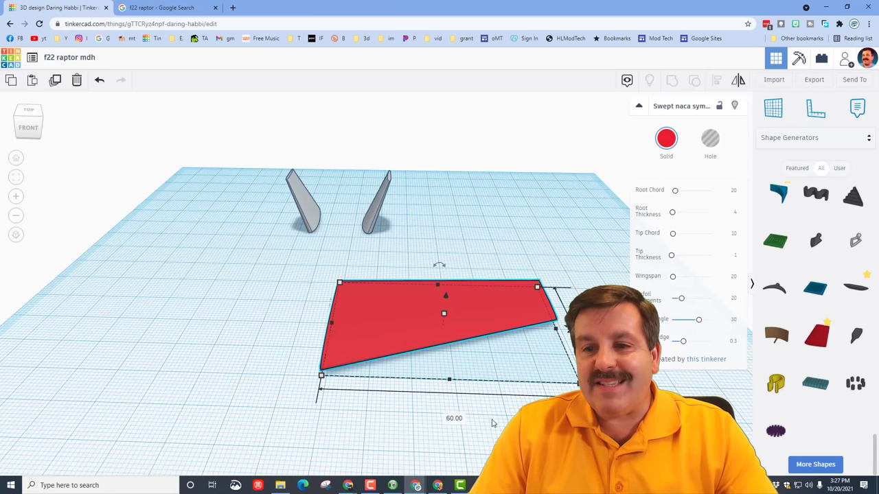
pyautogui.write('0')
pyautogui.press('Return')
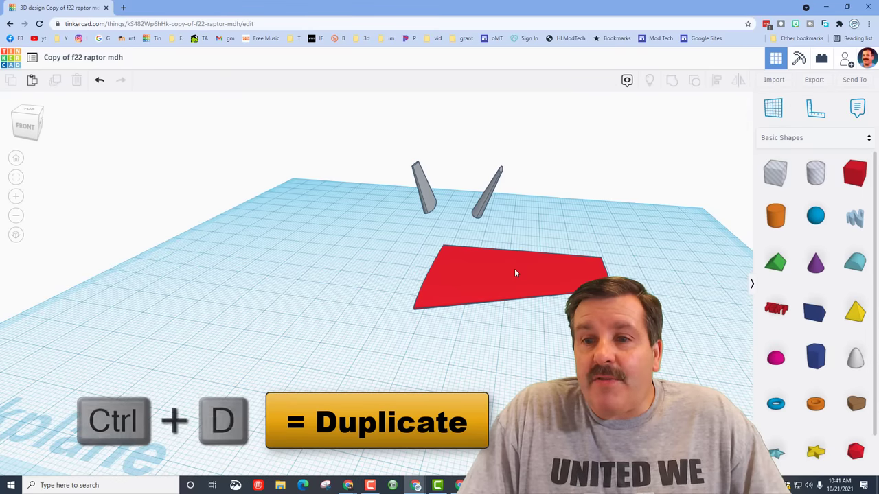
# Step: Duplicate the red wing in place and mirror the copy left to right
pyautogui.click(516, 273)
pyautogui.hotkey('ctrl', 'd')
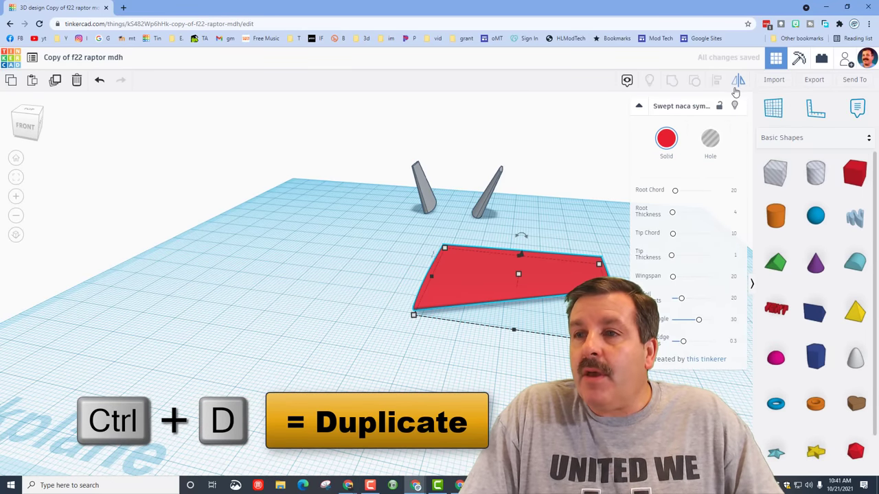
pyautogui.click(514, 338)
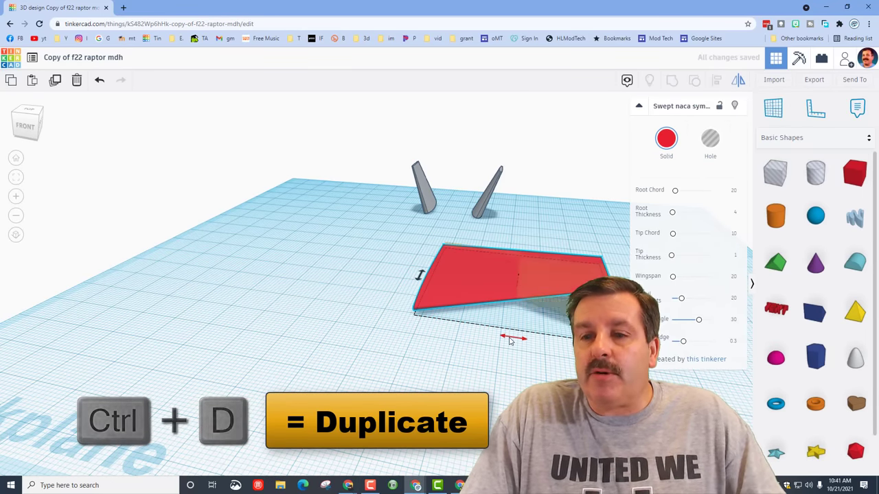
# Step: Place a workplane on the root end face of the wing and drop the mirrored wing onto it
pyautogui.moveTo(345, 350); pyautogui.dragTo(532, 243, button='right')
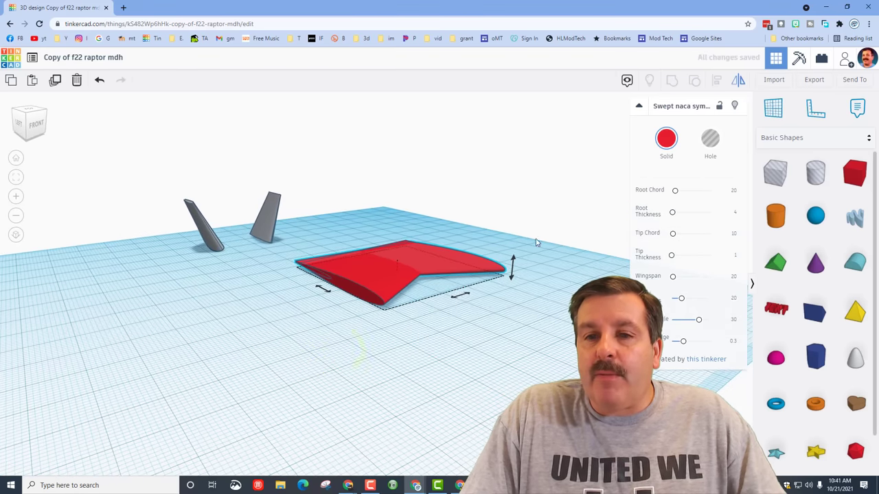
pyautogui.click(774, 108)
pyautogui.click(373, 283)
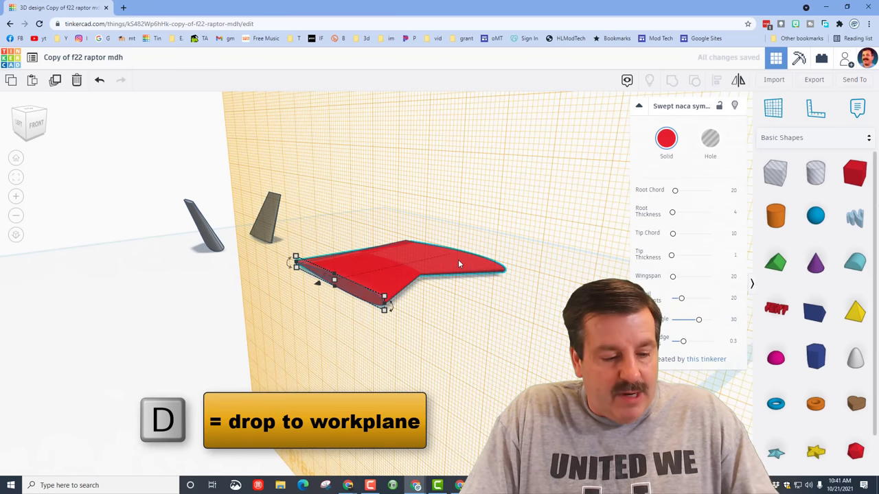
pyautogui.press('d')
# Step: Select both red wing halves and group them into a single wing
pyautogui.click(510, 331)
pyautogui.moveTo(512, 335); pyautogui.dragTo(325, 327, button='right')
pyautogui.moveTo(324, 328); pyautogui.dragTo(511, 225)
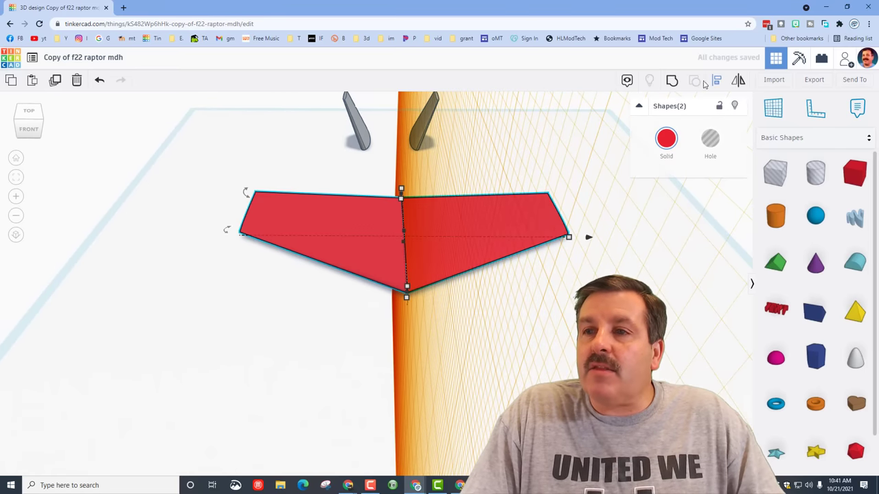
pyautogui.click(673, 81)
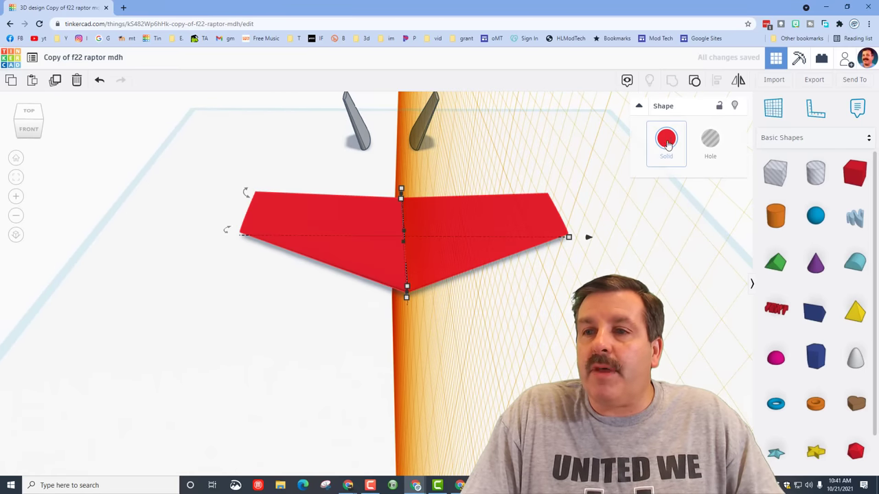
# Step: Restore the default workplane and change the grouped wing's solid color to the light gray preset
pyautogui.moveTo(347, 298); pyautogui.dragTo(285, 351)
pyautogui.moveTo(373, 313); pyautogui.dragTo(579, 156, button='right')
pyautogui.click(665, 140)
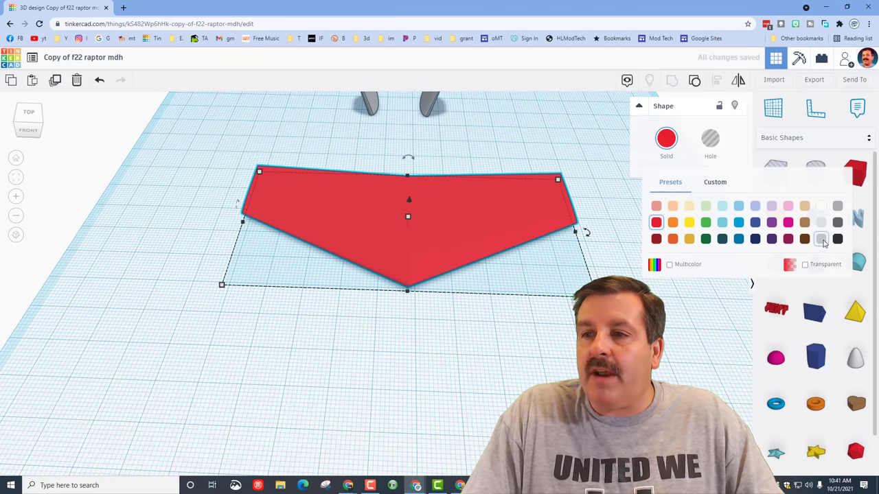
pyautogui.click(822, 240)
# Step: Duplicate the gray wing and move the copy straight back about 71 mm, under the tail fins
pyautogui.moveTo(512, 258)
pyautogui.mouseDown(button='right')
pyautogui.moveTo(526, 204)
pyautogui.moveTo(504, 257)
pyautogui.mouseUp(button='right')
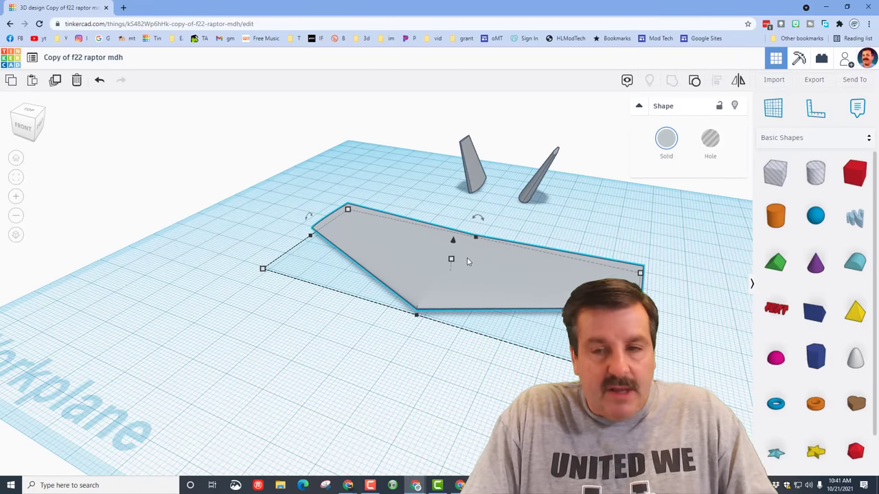
pyautogui.hotkey('ctrl', 'd')
pyautogui.keyDown('shift'); pyautogui.moveTo(465, 257); pyautogui.dragTo(517, 186); pyautogui.keyUp('shift')
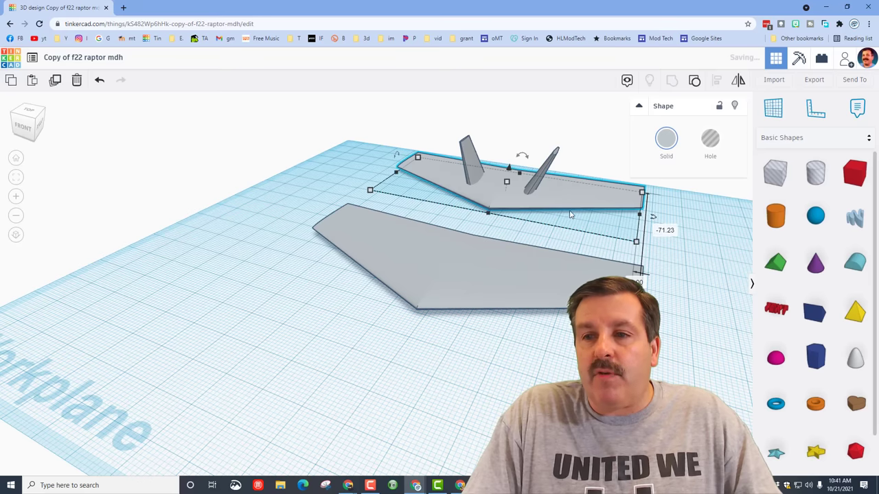
# Step: Resize the rear wing copy to a depth of 30 mm and a width of 60 mm
pyautogui.moveTo(636, 242)
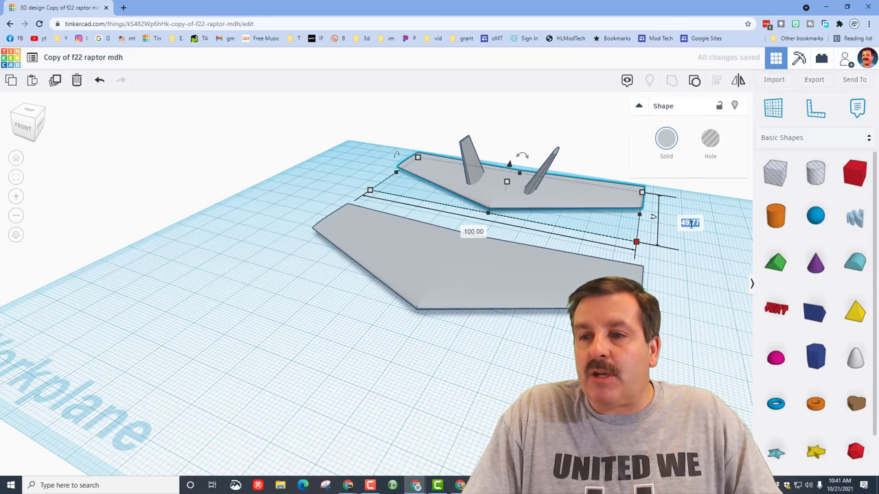
pyautogui.press('Return')
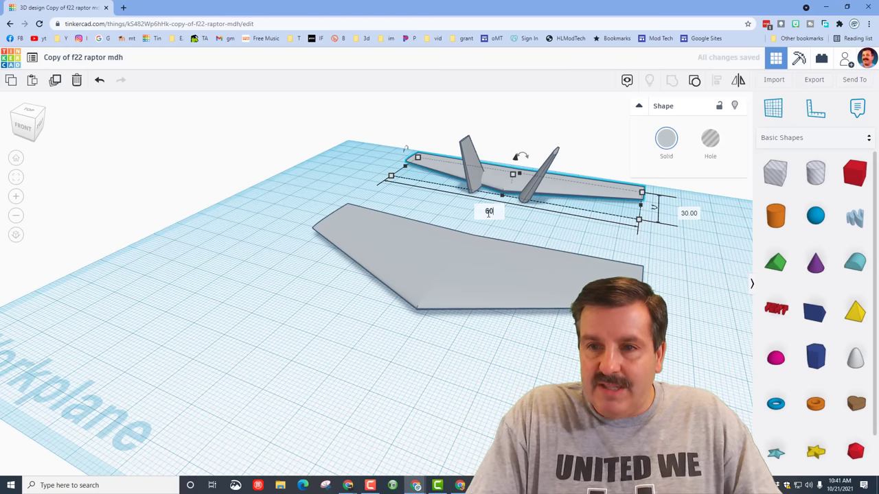
pyautogui.click(489, 213)
pyautogui.write('60')
pyautogui.press('Return')
# Step: Select both wings and the tail fins and align them to a common center from left to right
pyautogui.moveTo(278, 101); pyautogui.dragTo(629, 316)
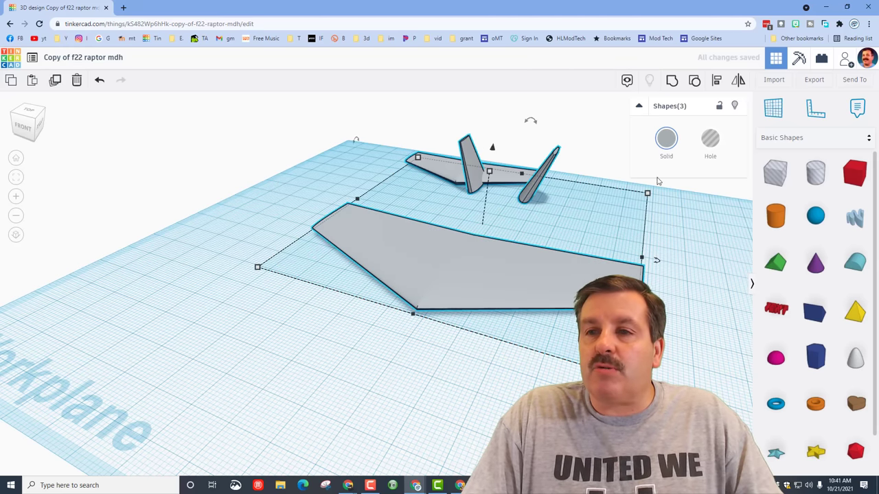
pyautogui.click(715, 82)
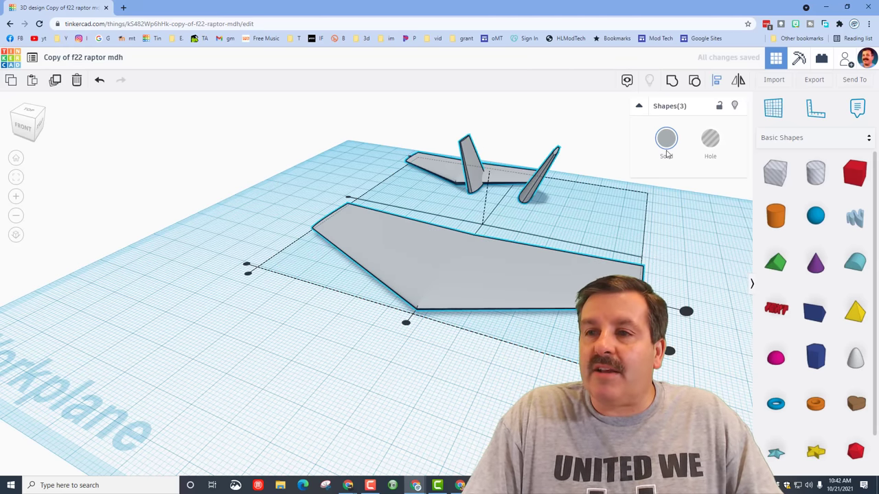
pyautogui.click(410, 323)
pyautogui.click(488, 232)
# Step: Place a box hole at the trailing edge of the small rear wing and rotate it about 45° horizontally
pyautogui.moveTo(572, 224)
pyautogui.mouseDown(button='right')
pyautogui.moveTo(464, 240)
pyautogui.moveTo(571, 227)
pyautogui.mouseUp(button='right')
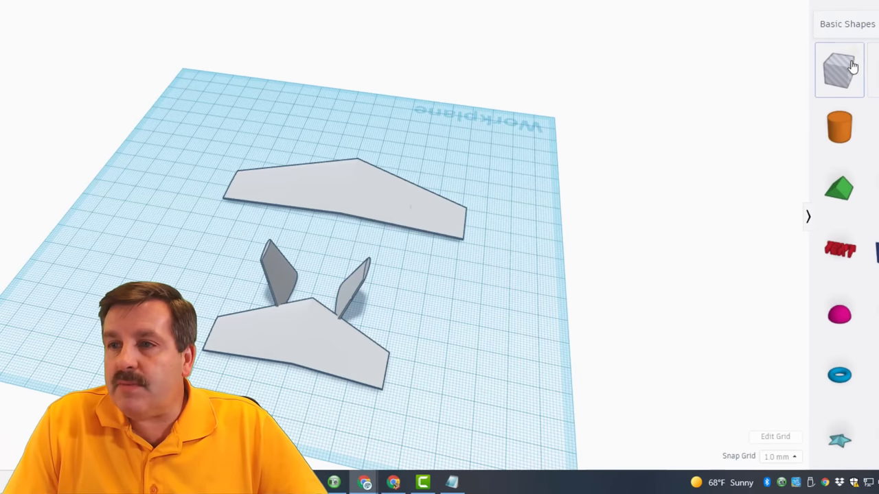
pyautogui.moveTo(829, 76); pyautogui.dragTo(342, 430)
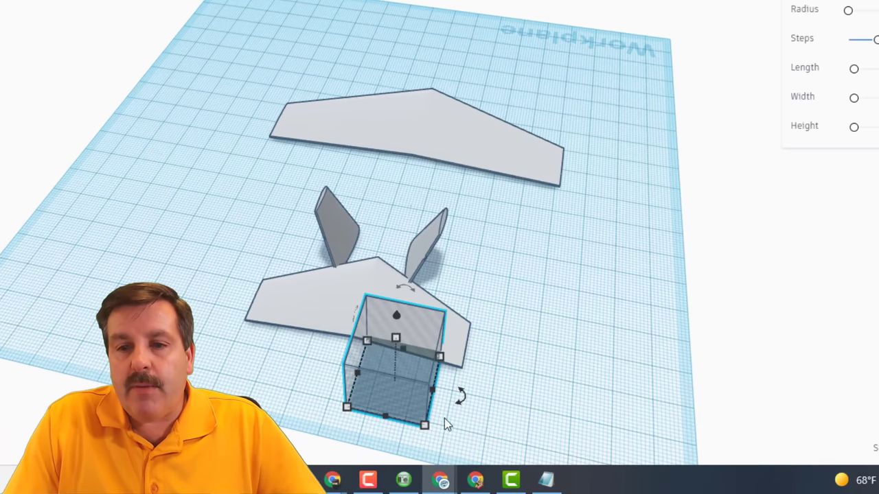
pyautogui.moveTo(460, 396); pyautogui.dragTo(427, 368)
pyautogui.click(567, 397)
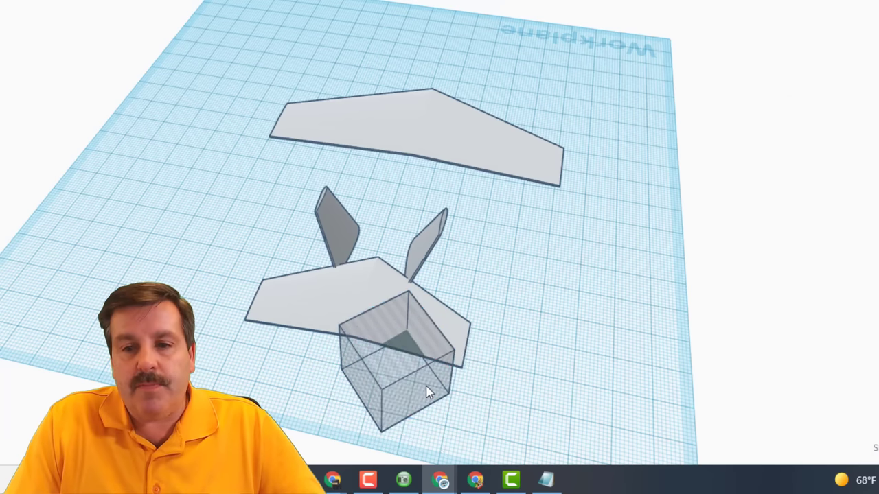
# Step: Duplicate the rotated box hole, set the snap grid to 5.0 mm, and shift the copy 15 mm left
pyautogui.click(426, 388)
pyautogui.hotkey('ctrl', 'd')
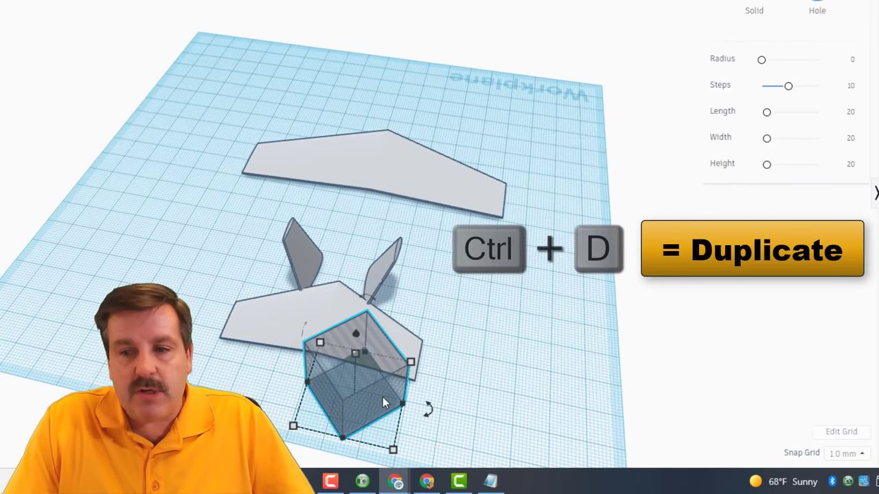
pyautogui.click(849, 454)
pyautogui.click(842, 426)
pyautogui.press('Left')
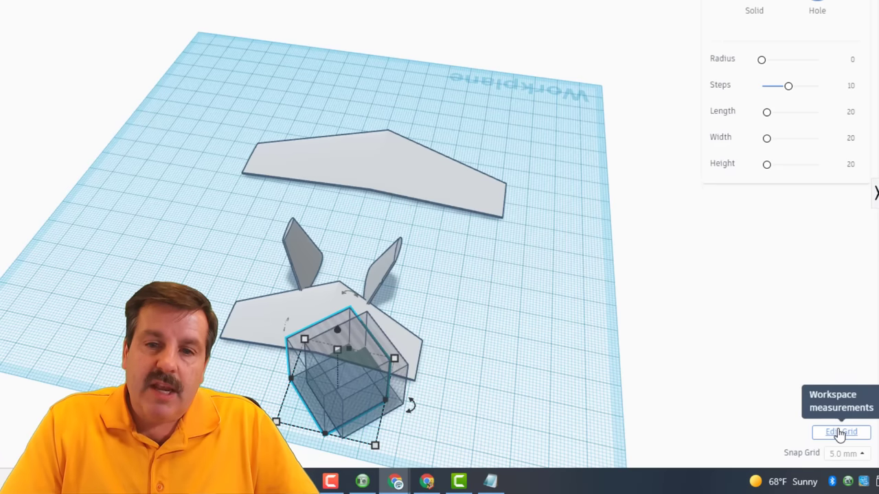
pyautogui.press('Left')
pyautogui.press('Left')
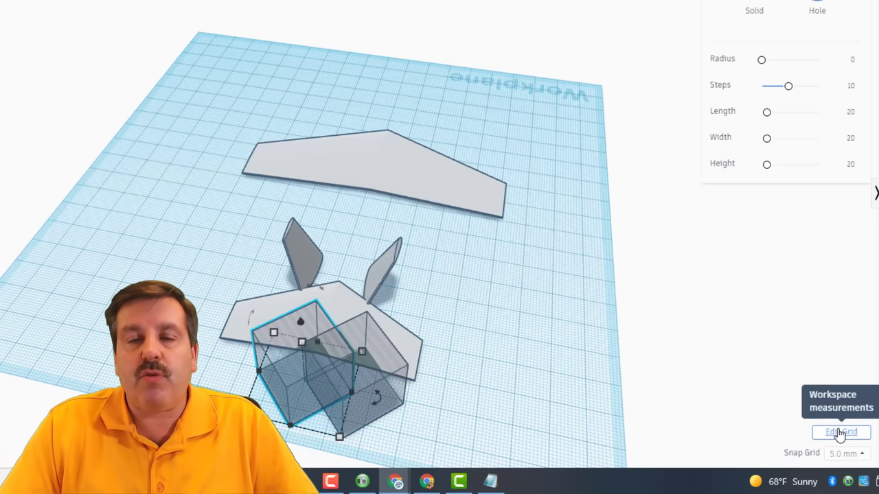
# Step: Hide the small rear wing beneath the box holes
pyautogui.click(561, 363)
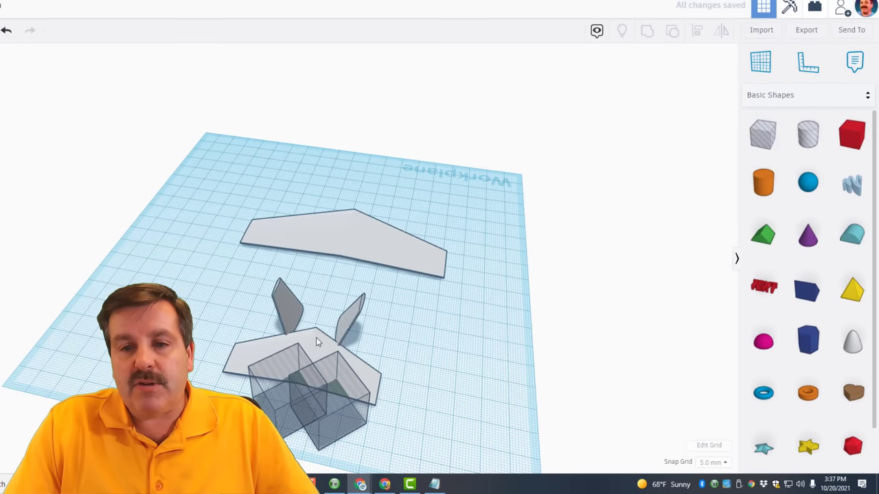
pyautogui.click(316, 341)
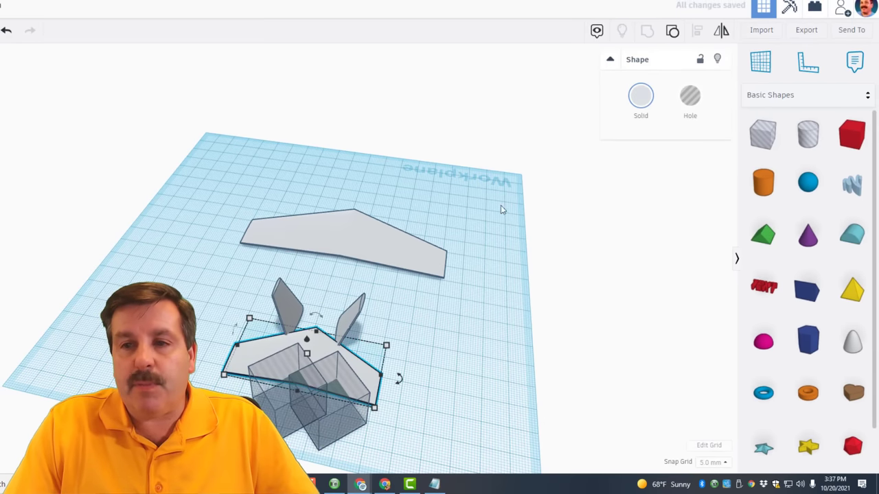
pyautogui.click(718, 60)
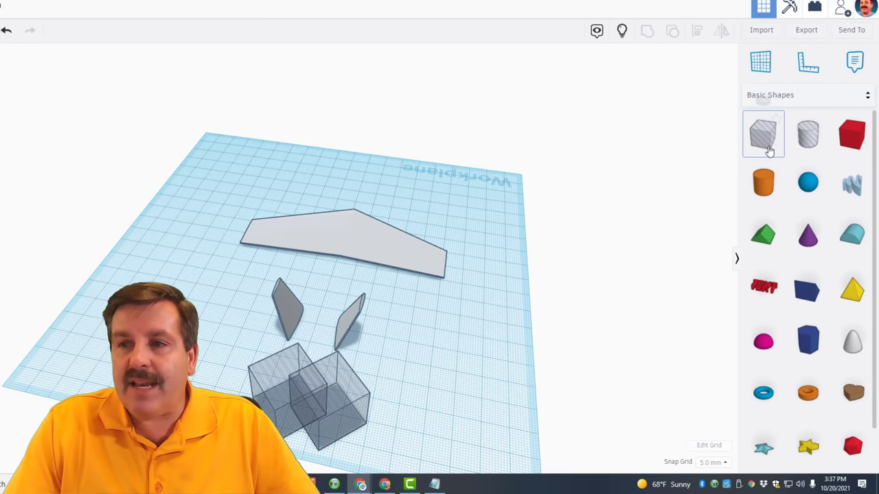
# Step: Add a third box hole between the two rotated box holes and align all three to a common center
pyautogui.moveTo(765, 149); pyautogui.dragTo(317, 379)
pyautogui.click(45, 410)
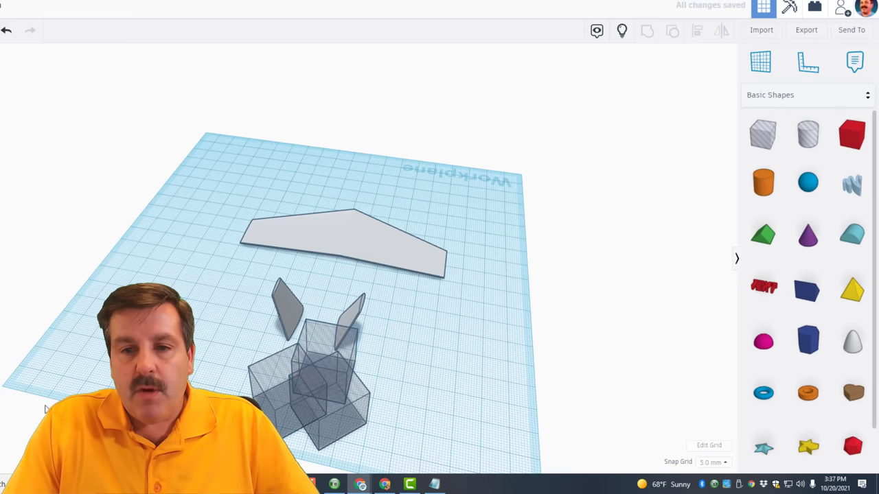
pyautogui.moveTo(293, 407); pyautogui.dragTo(336, 416)
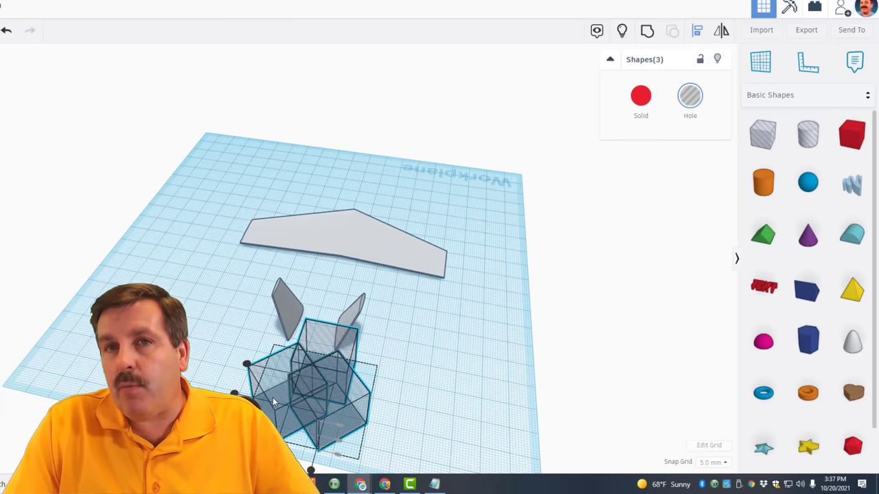
pyautogui.click(243, 365)
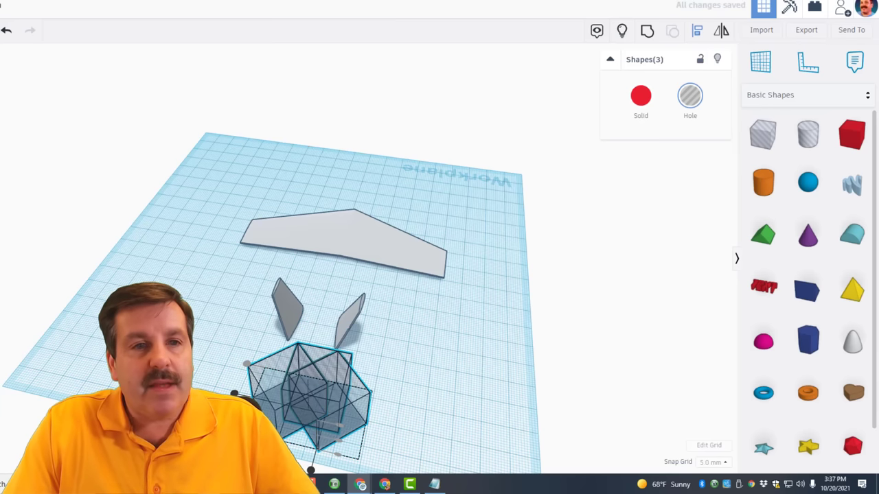
pyautogui.press('f')
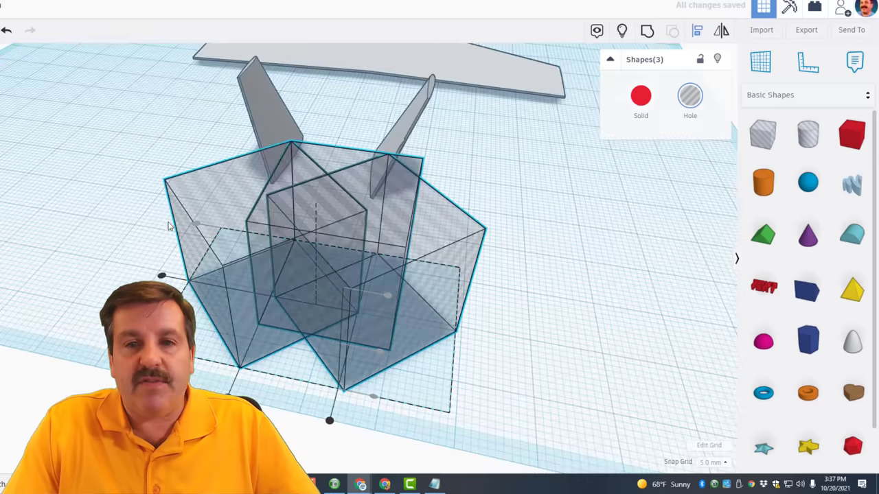
# Step: Set the snap grid to 1.0 mm and narrow the middle box hole to span the gap between the rotated boxes' inner corners
pyautogui.click(443, 210)
pyautogui.click(406, 213)
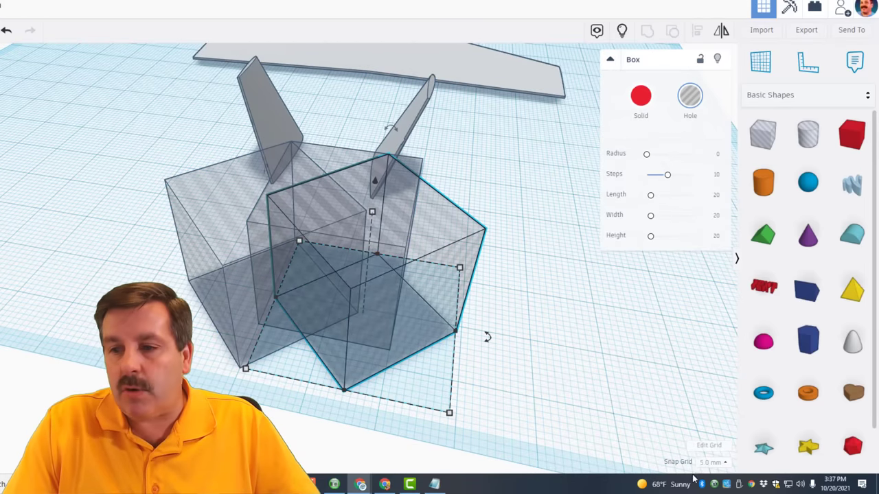
pyautogui.click(718, 463)
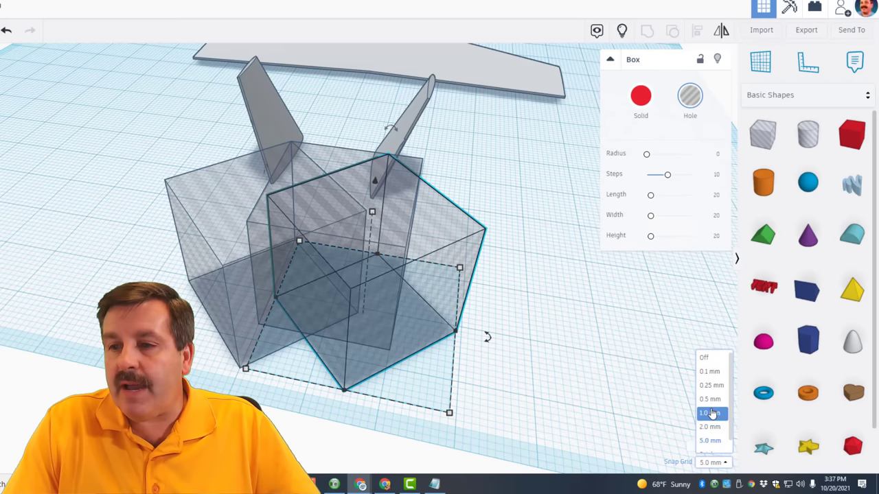
pyautogui.click(711, 413)
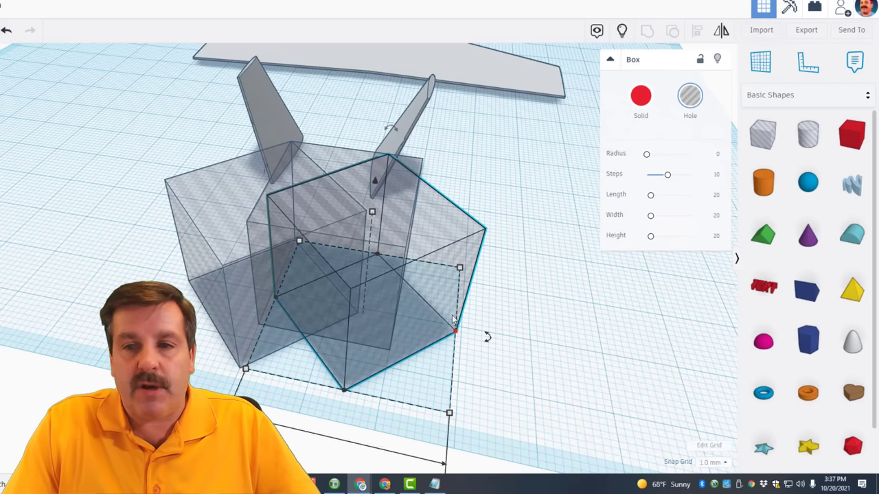
pyautogui.click(447, 196)
pyautogui.click(413, 168)
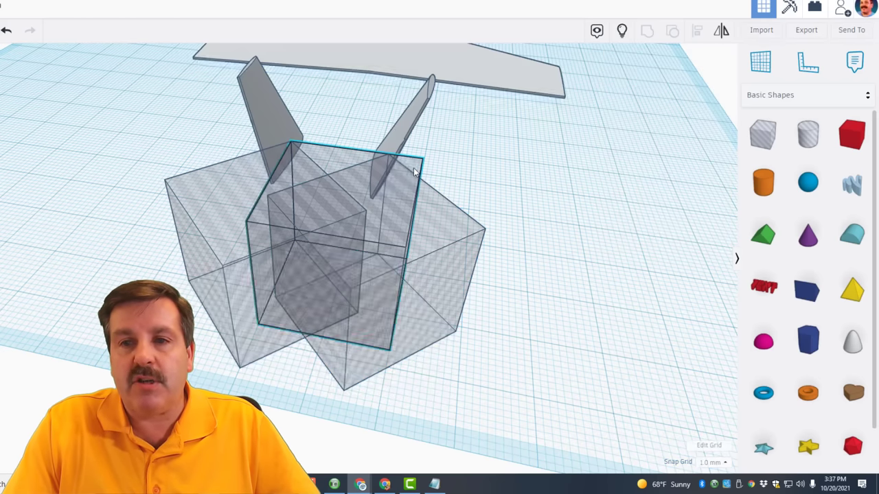
pyautogui.moveTo(398, 302); pyautogui.dragTo(365, 290)
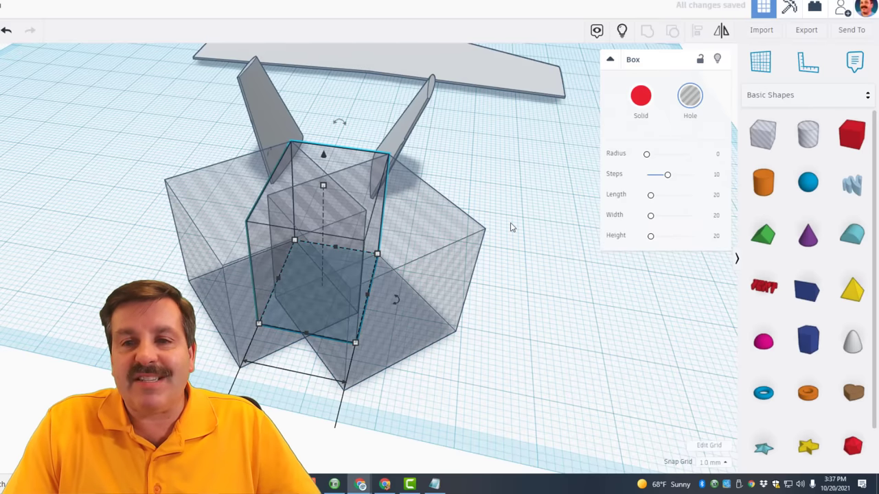
pyautogui.moveTo(275, 279)
pyautogui.mouseDown()
pyautogui.moveTo(243, 276)
pyautogui.moveTo(277, 280)
pyautogui.mouseUp()
# Step: Group the three box holes into one shape and make it a hole
pyautogui.moveTo(516, 255); pyautogui.dragTo(268, 261, button='right')
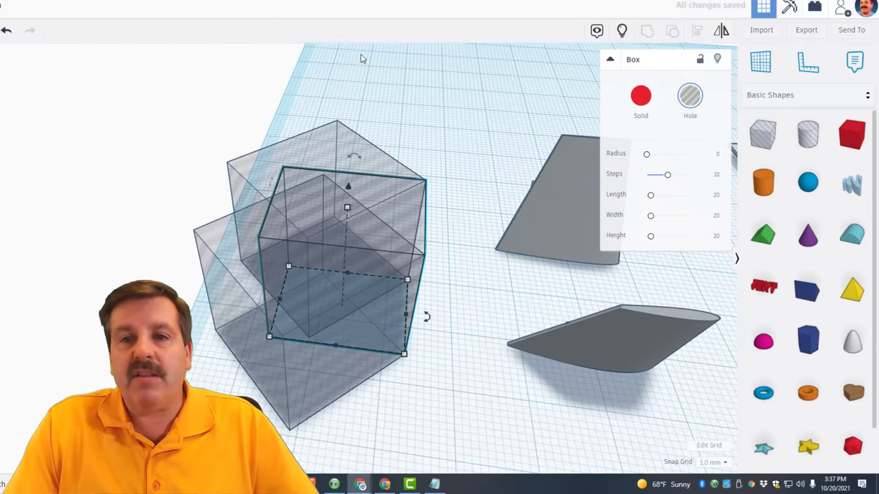
pyautogui.moveTo(388, 102); pyautogui.dragTo(237, 321)
pyautogui.click(647, 30)
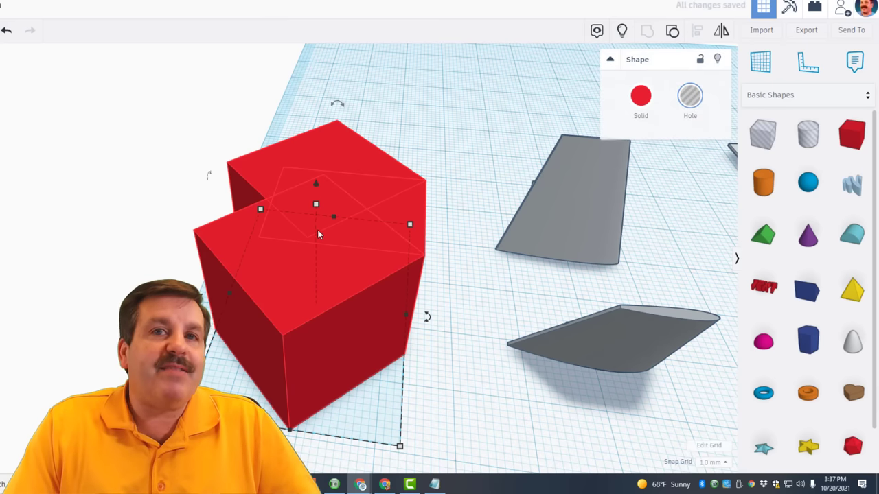
pyautogui.press('h')
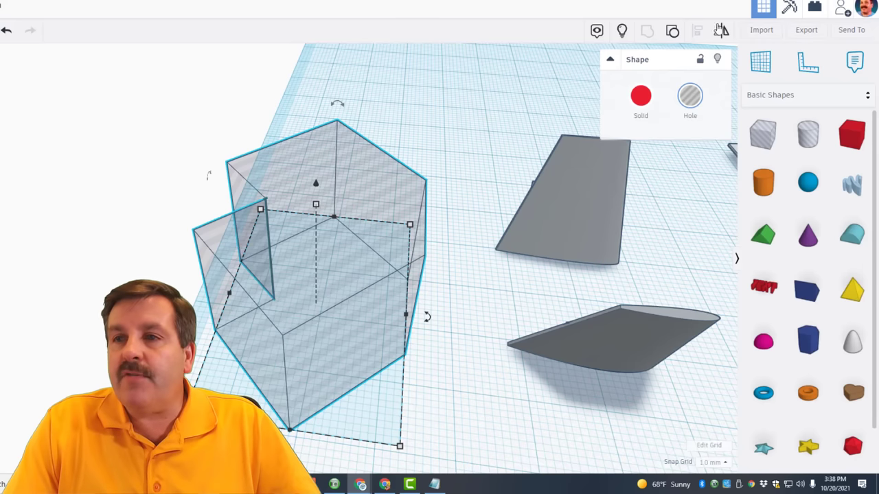
# Step: Show the hidden rear wing and align it with the grouped hole to a common center in both horizontal directions
pyautogui.click(625, 31)
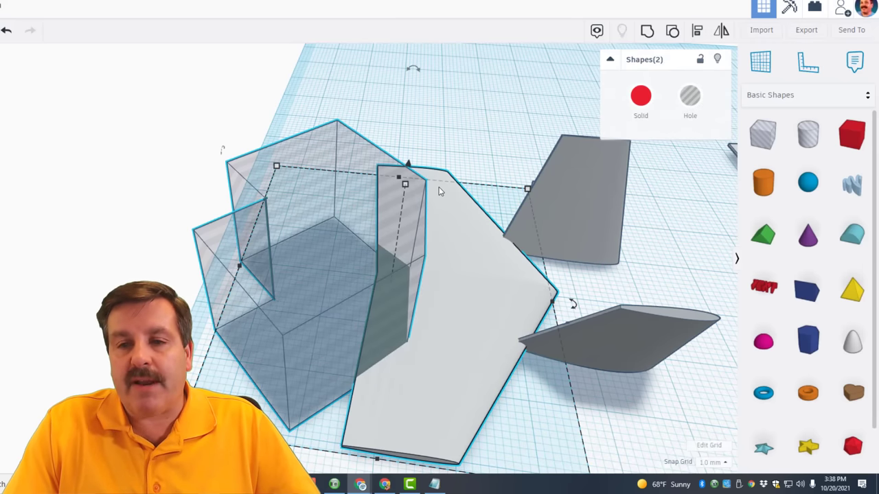
pyautogui.scroll(-2, 439, 187)
pyautogui.scroll(-2, 317, 247)
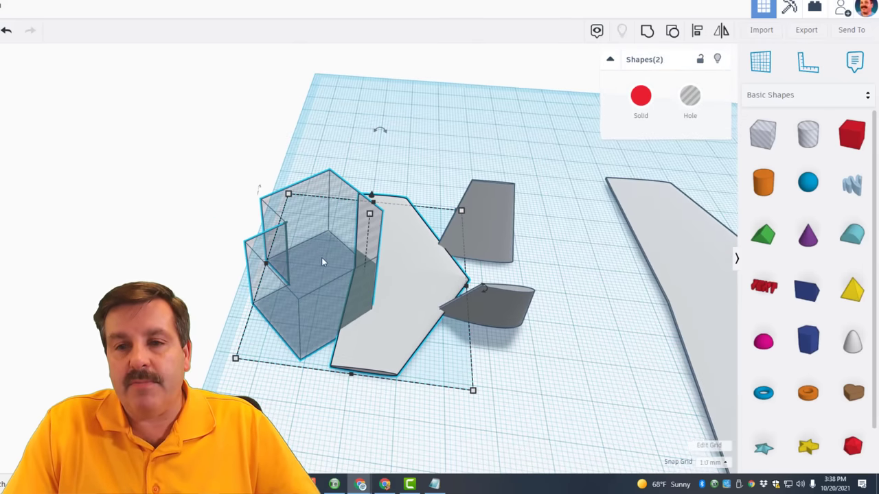
pyautogui.click(398, 144)
pyautogui.moveTo(404, 142); pyautogui.dragTo(332, 324)
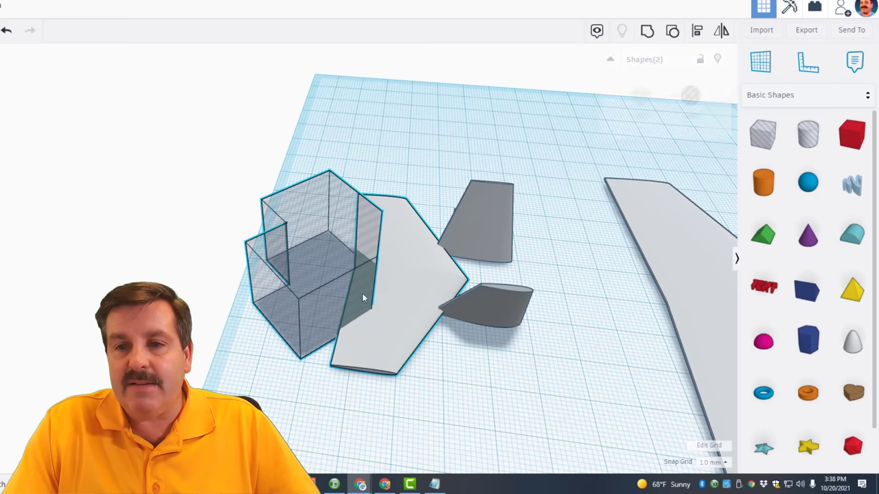
pyautogui.click(400, 397)
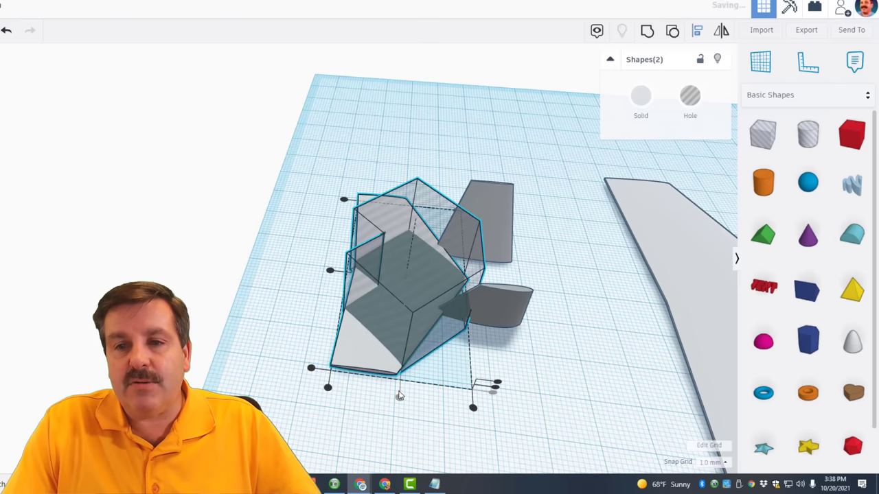
pyautogui.click(330, 273)
pyautogui.click(534, 241)
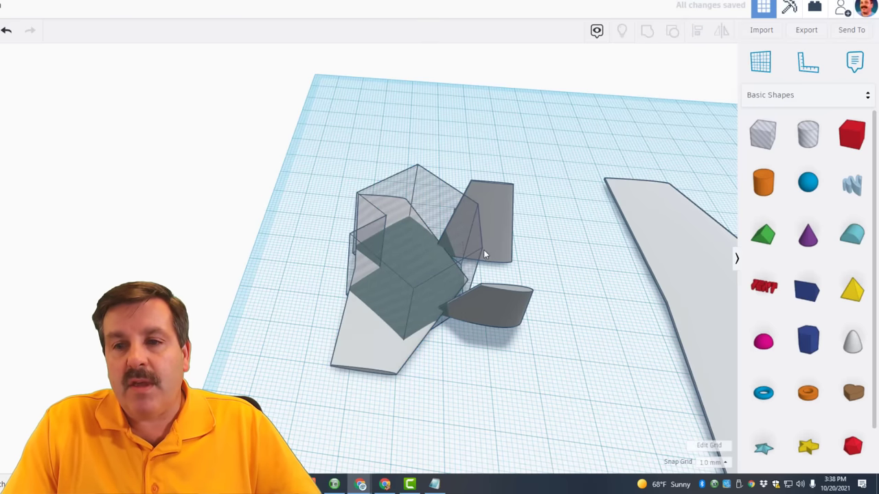
# Step: Set the snap grid to 5.0 mm and move the grouped hole 15 mm back toward the rear wing's trailing edge
pyautogui.click(461, 246)
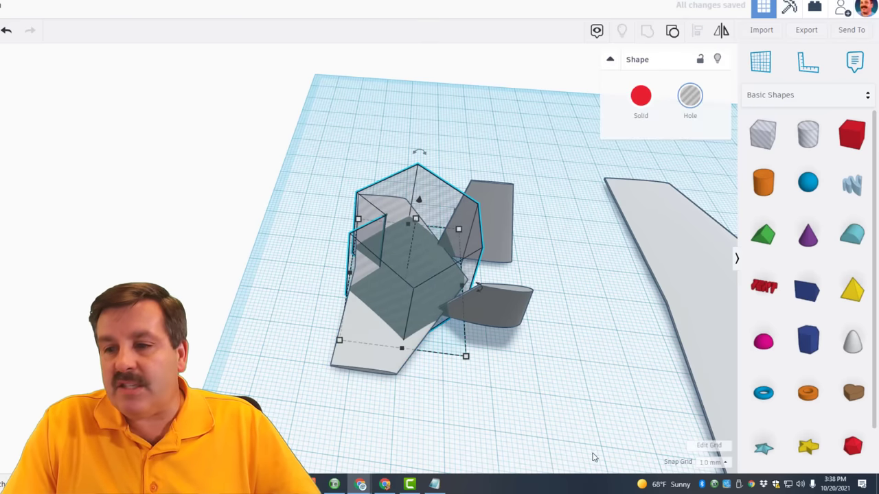
pyautogui.click(714, 462)
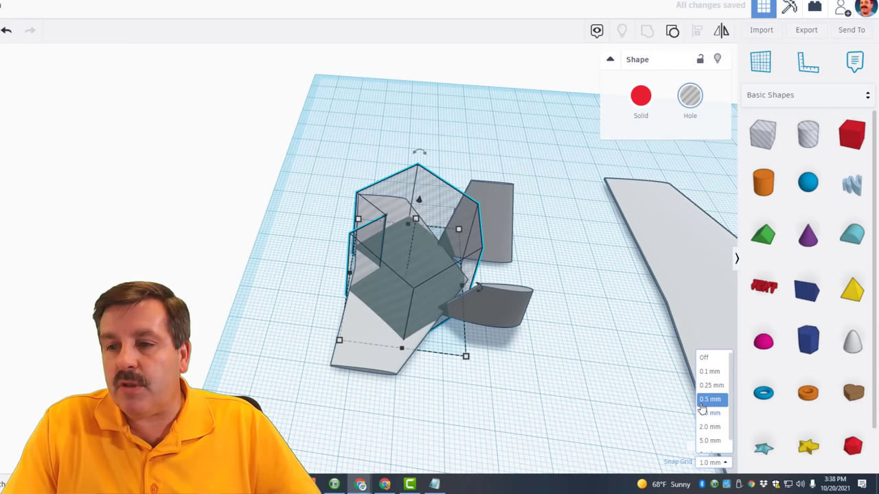
pyautogui.click(709, 441)
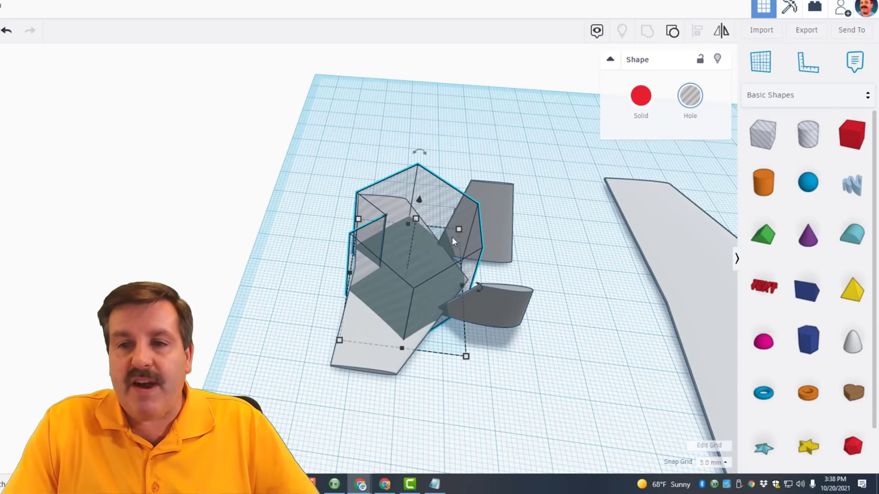
pyautogui.click(577, 280)
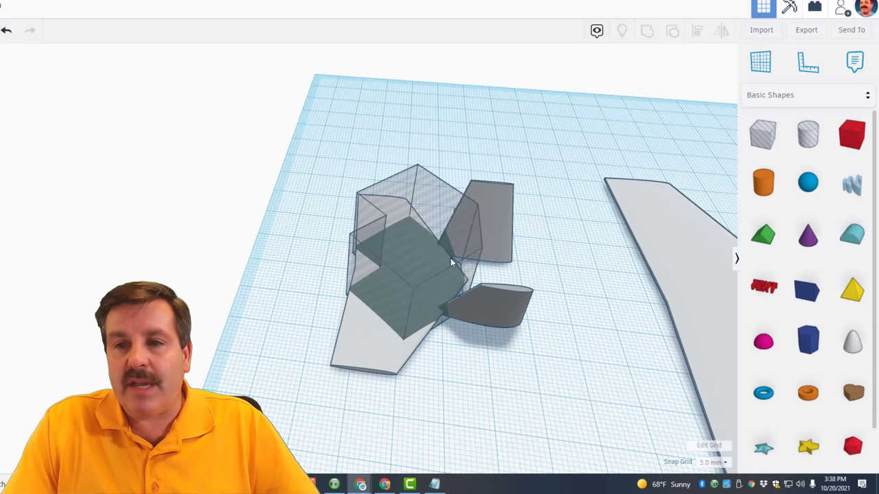
pyautogui.click(457, 250)
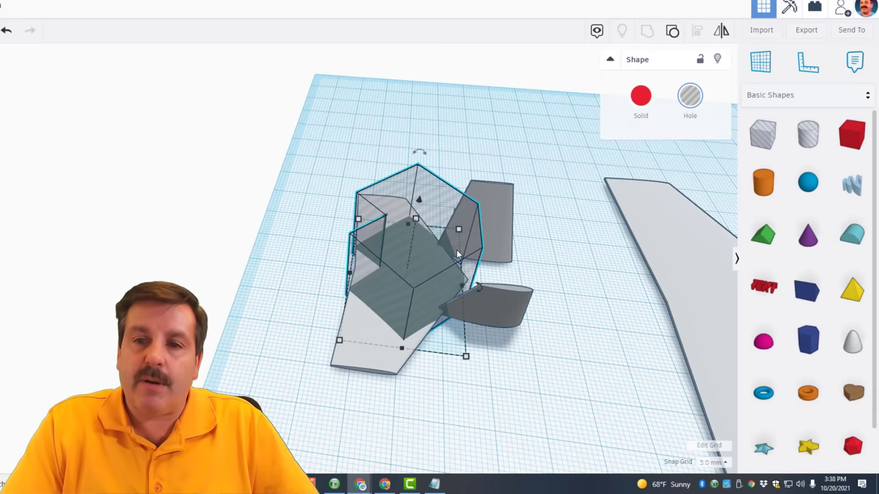
pyautogui.press('Left')
pyautogui.press('Left')
pyautogui.press('Left')
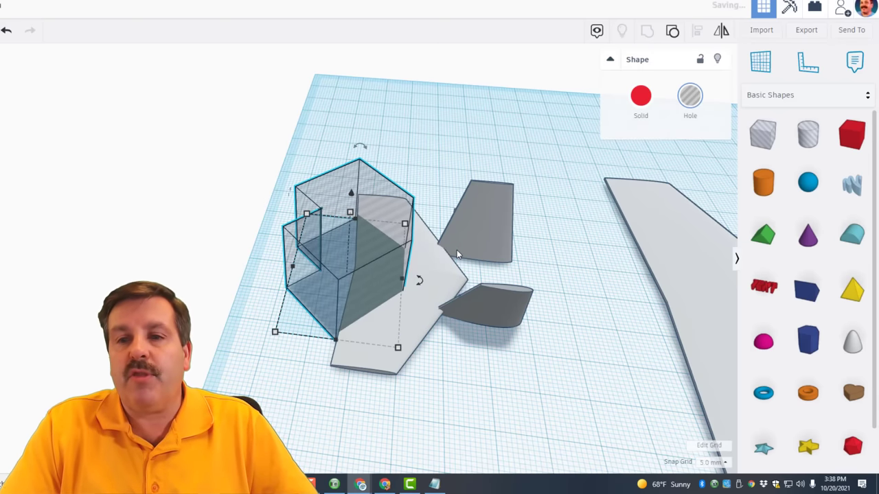
# Step: Group the hole with the small rear wing to cut the notch into its trailing edge
pyautogui.moveTo(247, 245); pyautogui.dragTo(384, 398)
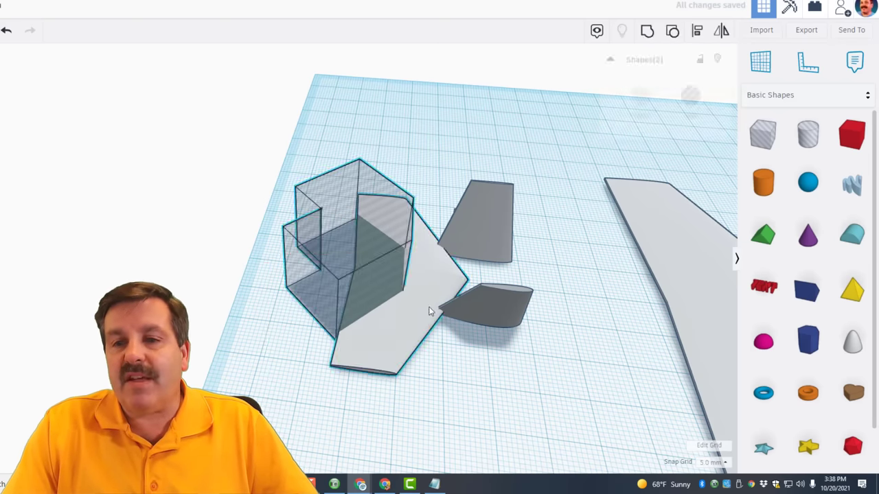
pyautogui.click(646, 31)
pyautogui.moveTo(293, 307); pyautogui.dragTo(290, 209, button='right')
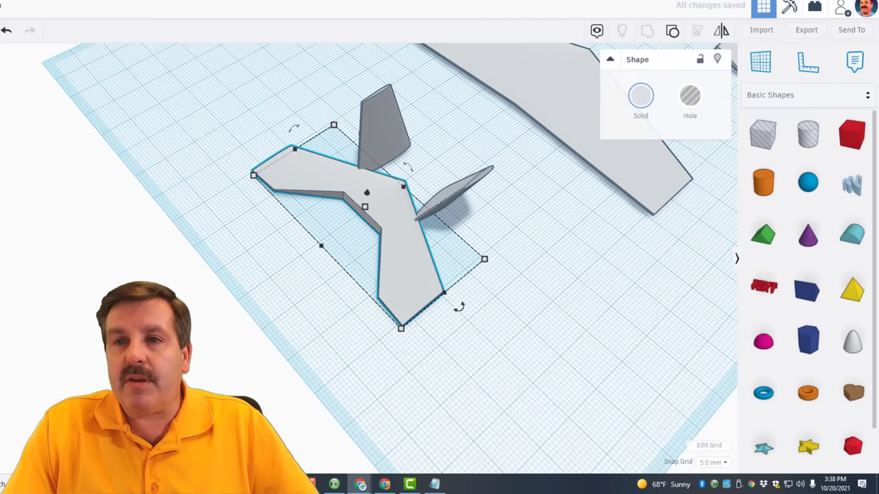
# Step: Check the F-22 reference photos, then place a box hole at one rear wing tip and rotate it horizontally
pyautogui.hotkey('ctrl', 'Tab')
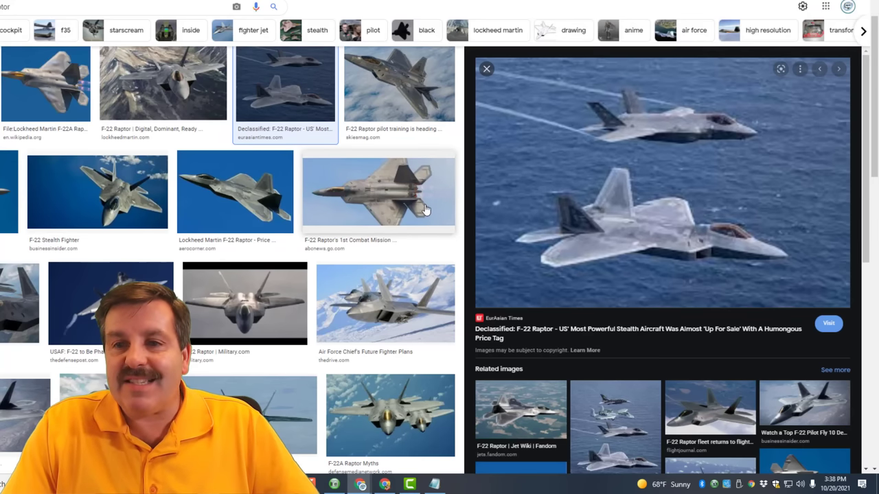
pyautogui.hotkey('ctrl', 'Tab')
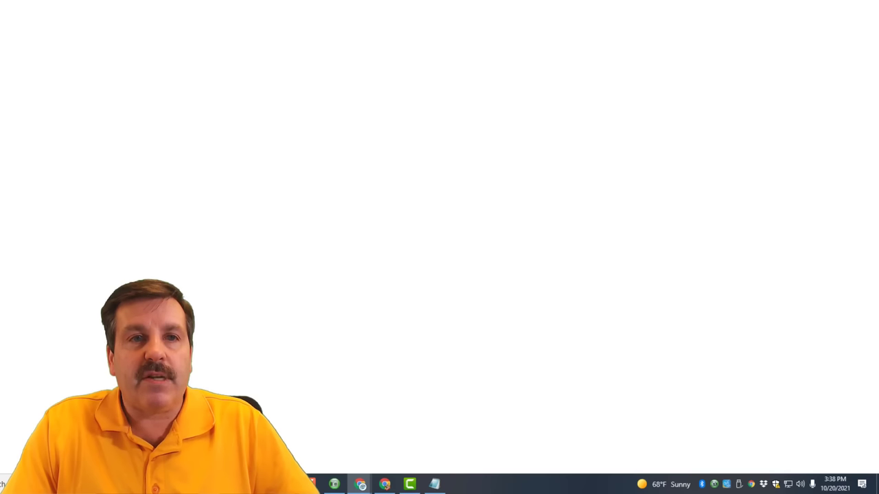
pyautogui.moveTo(763, 132); pyautogui.dragTo(426, 367)
pyautogui.scroll(-3, 406, 375)
pyautogui.moveTo(300, 280); pyautogui.dragTo(407, 258, button='right')
pyautogui.moveTo(460, 181); pyautogui.dragTo(464, 179)
pyautogui.click(412, 237)
# Step: Duplicate the rotated box hole, move the copy to the opposite rear wing tip, and mirror it horizontally
pyautogui.moveTo(414, 240); pyautogui.dragTo(198, 318)
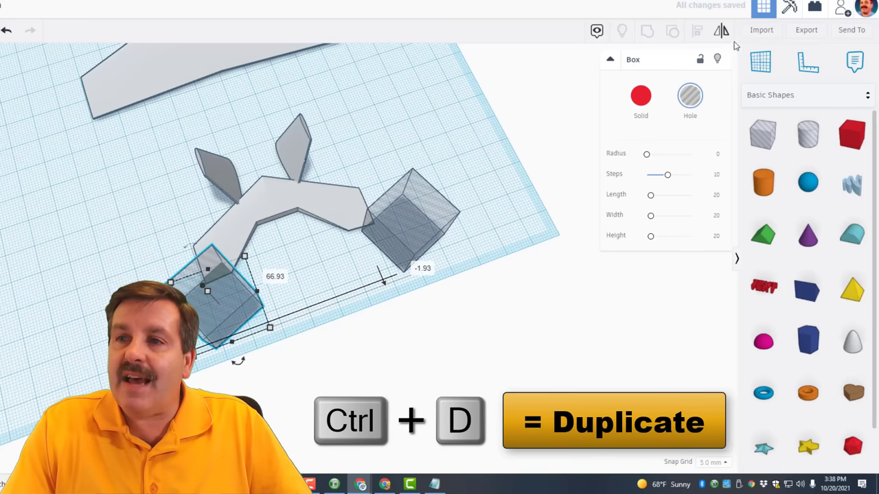
pyautogui.click(724, 36)
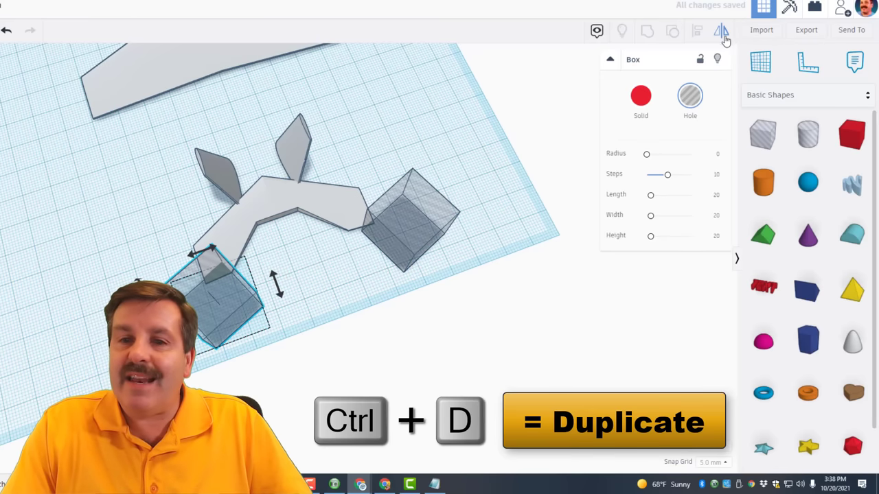
pyautogui.click(202, 252)
pyautogui.click(334, 258)
# Step: Set the snap grid to 1.0 mm and position the two box holes over the trailing corners of the rear wing tips
pyautogui.moveTo(419, 218); pyautogui.dragTo(383, 236)
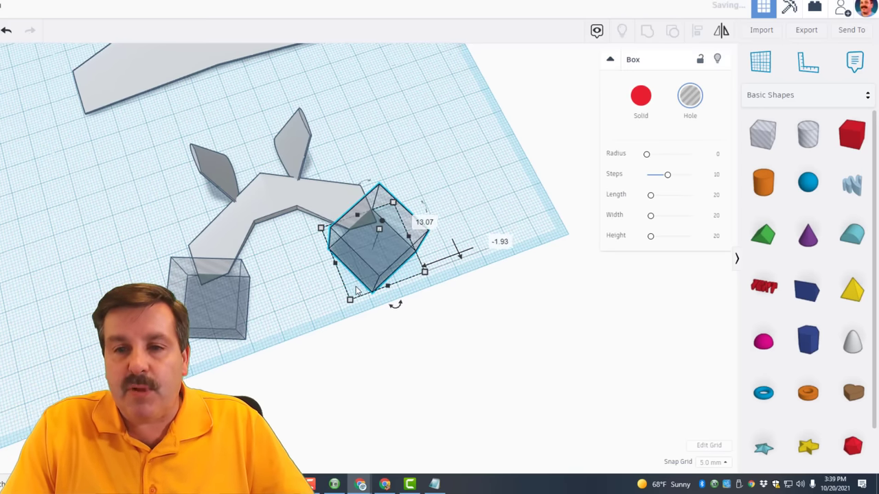
pyautogui.scroll(2, 317, 258)
pyautogui.click(717, 463)
pyautogui.click(712, 413)
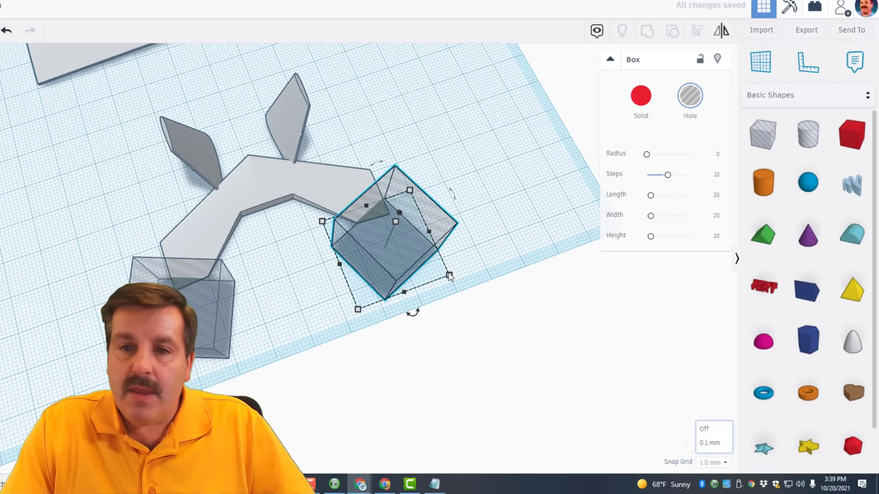
pyautogui.moveTo(407, 242); pyautogui.dragTo(414, 238)
pyautogui.moveTo(294, 267); pyautogui.dragTo(329, 210, button='right')
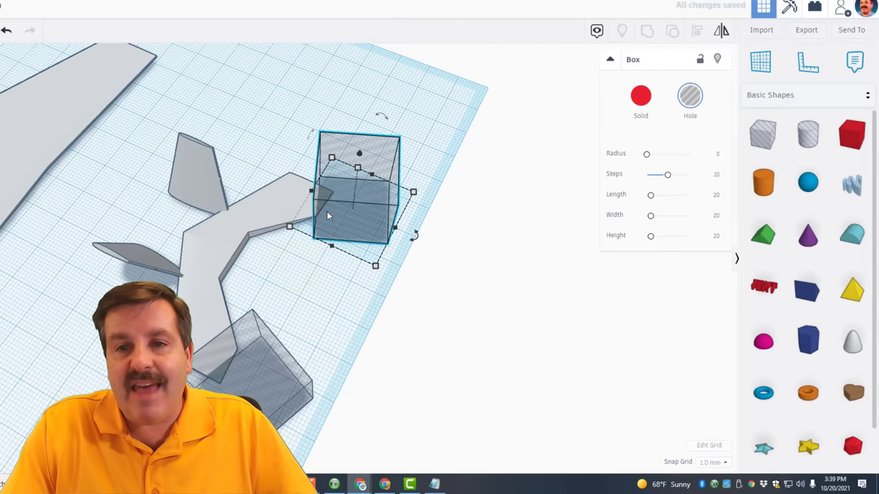
pyautogui.moveTo(318, 282); pyautogui.dragTo(228, 338, button='right')
pyautogui.moveTo(227, 338)
pyautogui.mouseDown()
pyautogui.moveTo(223, 310)
pyautogui.moveTo(224, 329)
pyautogui.mouseUp()
# Step: Select the rear wing with both tip box holes and group them to cut off the tip corners
pyautogui.click(331, 292)
pyautogui.moveTo(331, 292); pyautogui.dragTo(134, 294, button='right')
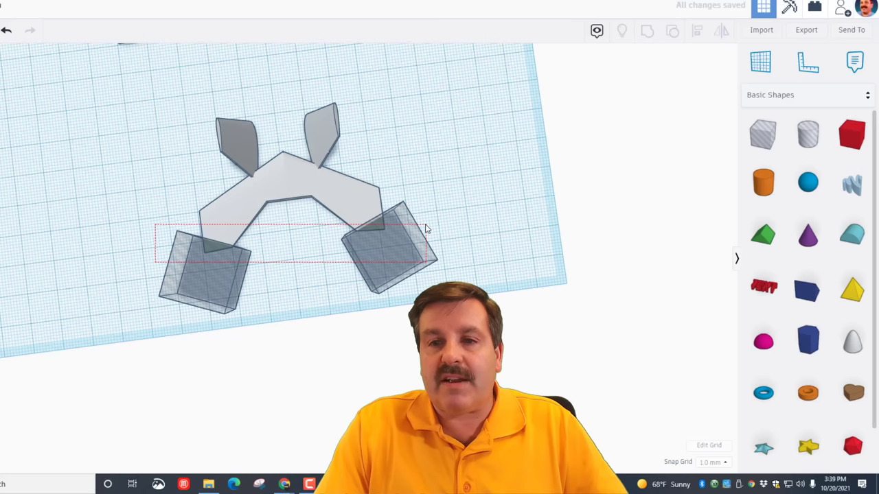
pyautogui.moveTo(426, 230); pyautogui.dragTo(427, 228)
pyautogui.click(650, 33)
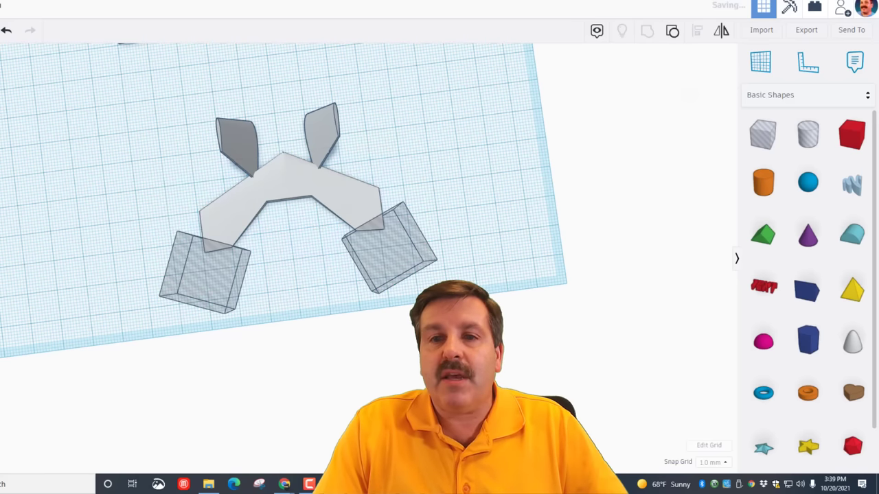
pyautogui.moveTo(49, 277); pyautogui.dragTo(289, 388, button='right')
pyautogui.hotkey('ctrl', 'Tab')
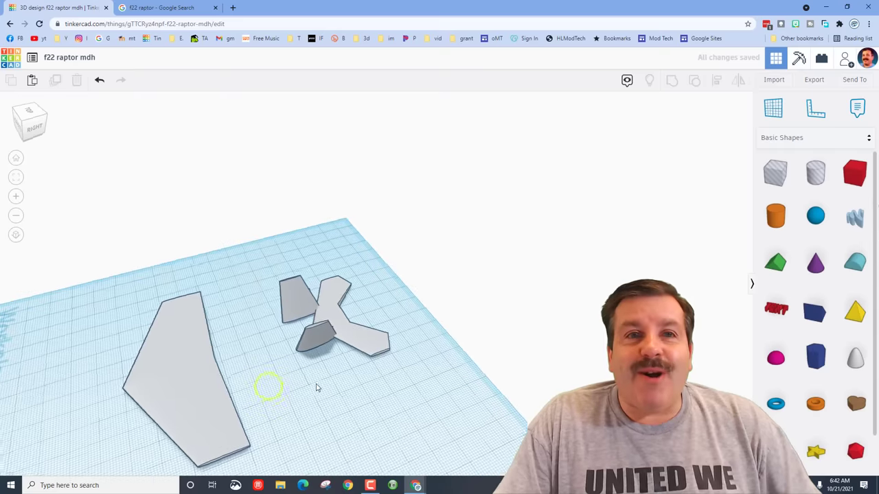
# Step: Check the F-22 reference photos, then list all shapes of the Shape Generators library
pyautogui.click(169, 8)
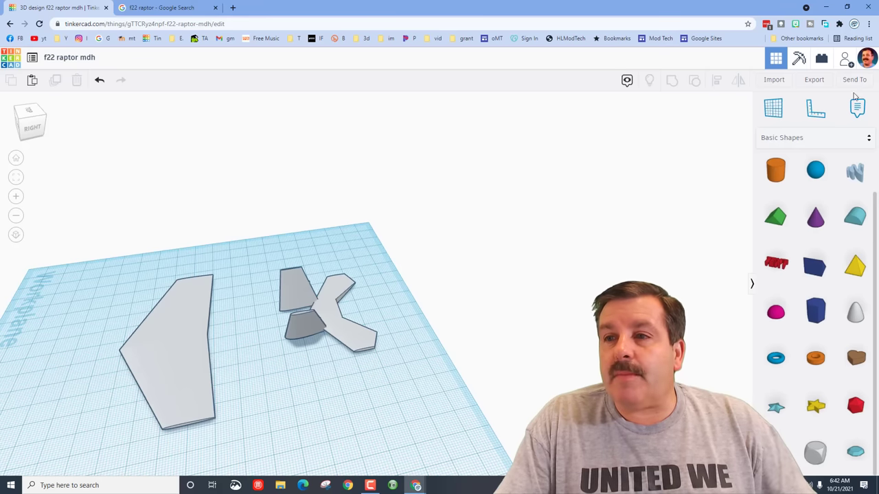
pyautogui.click(798, 138)
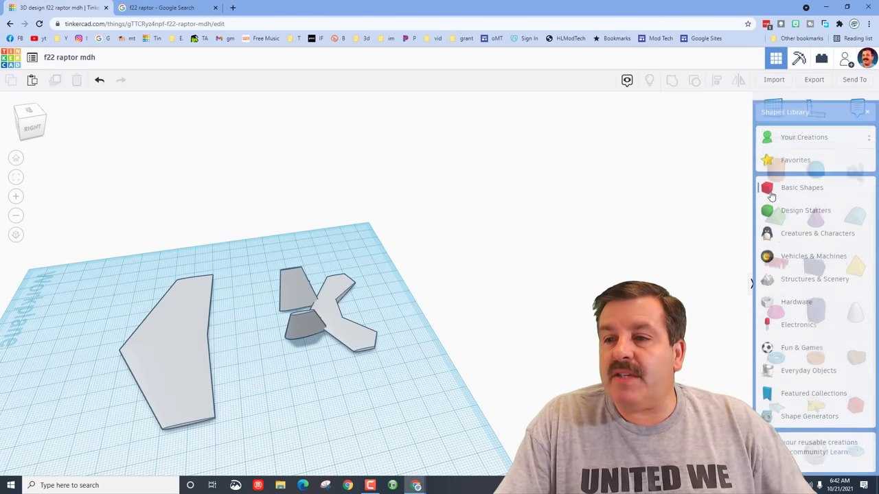
pyautogui.click(800, 408)
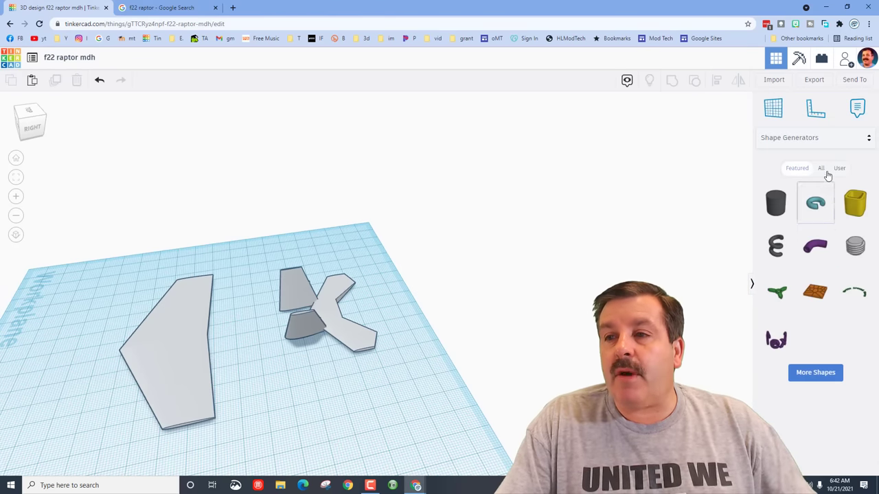
pyautogui.click(823, 171)
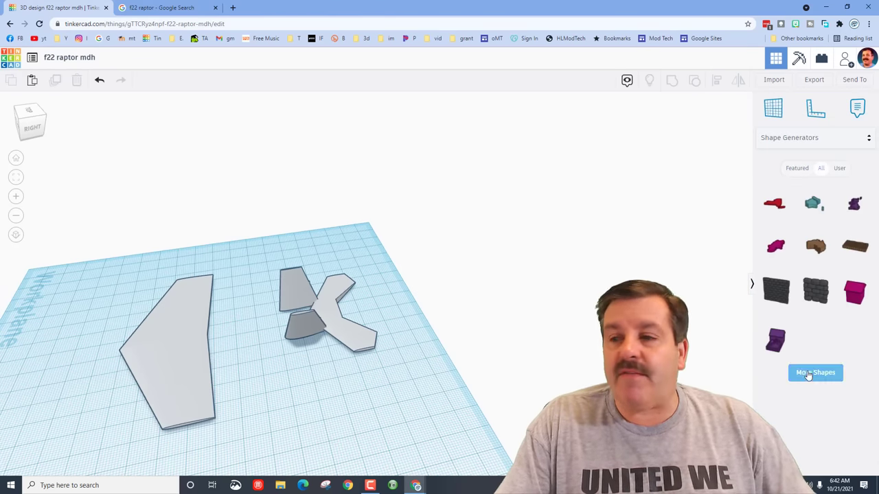
# Step: Load more shape generators until the green Trapezoid is reached and place one on the workplane near the rear wing
pyautogui.scroll(-2, 810, 371)
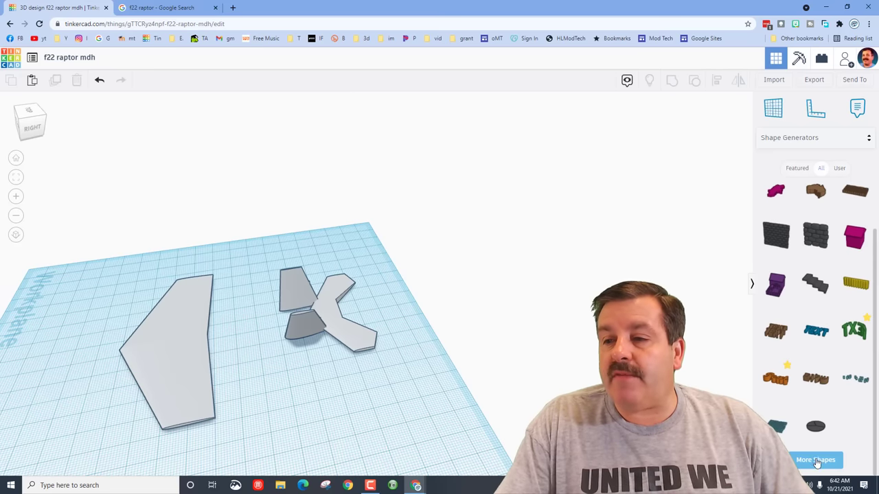
pyautogui.click(817, 462)
pyautogui.scroll(-5, 818, 453)
pyautogui.scroll(-2, 821, 445)
pyautogui.click(816, 462)
pyautogui.scroll(-5, 817, 457)
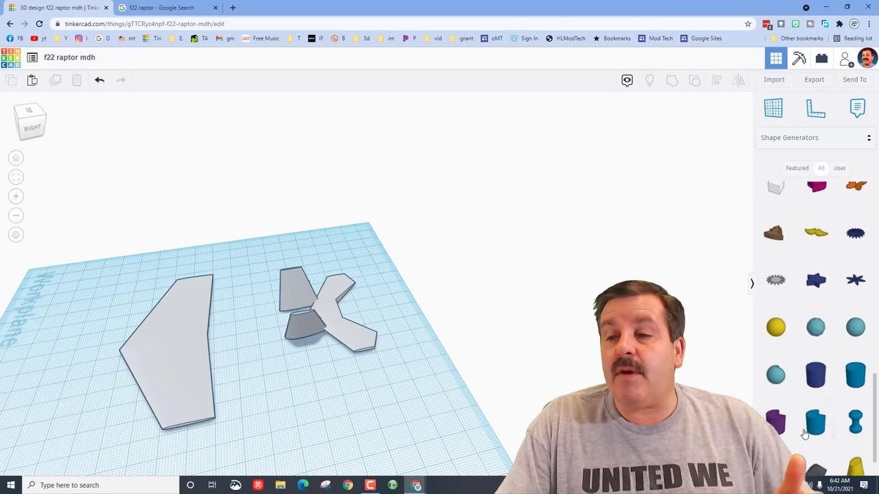
pyautogui.click(823, 463)
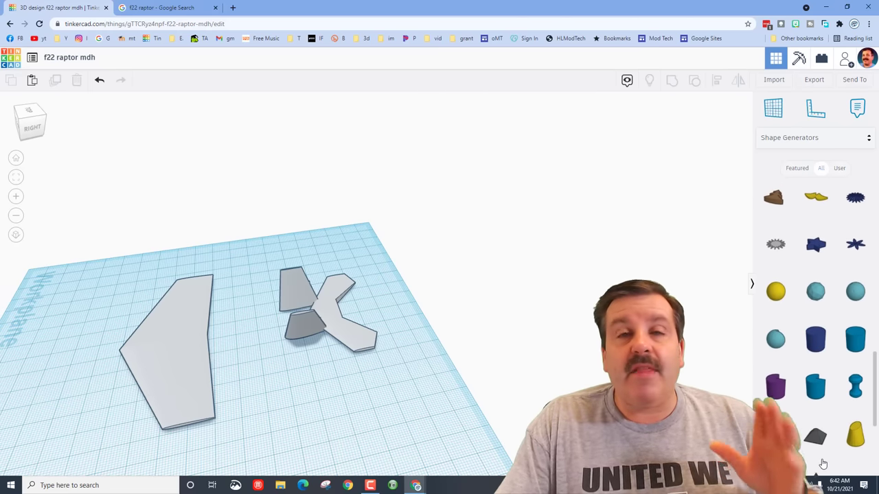
pyautogui.scroll(-5, 824, 464)
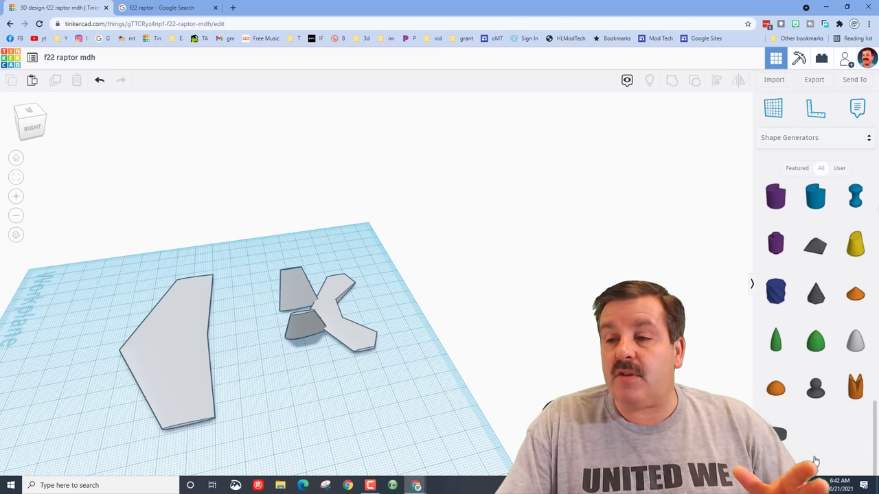
pyautogui.scroll(-3, 815, 460)
pyautogui.click(816, 451)
pyautogui.scroll(-3, 817, 450)
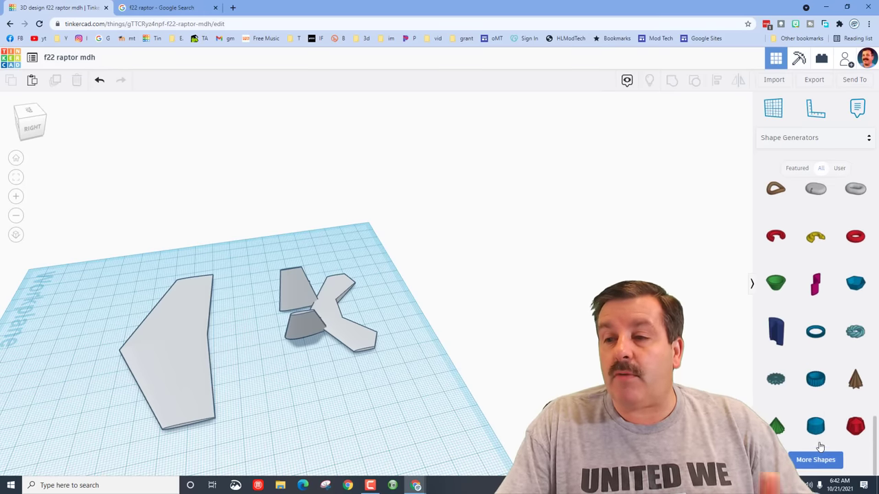
pyautogui.click(816, 460)
pyautogui.scroll(-1, 820, 457)
pyautogui.scroll(-3, 819, 456)
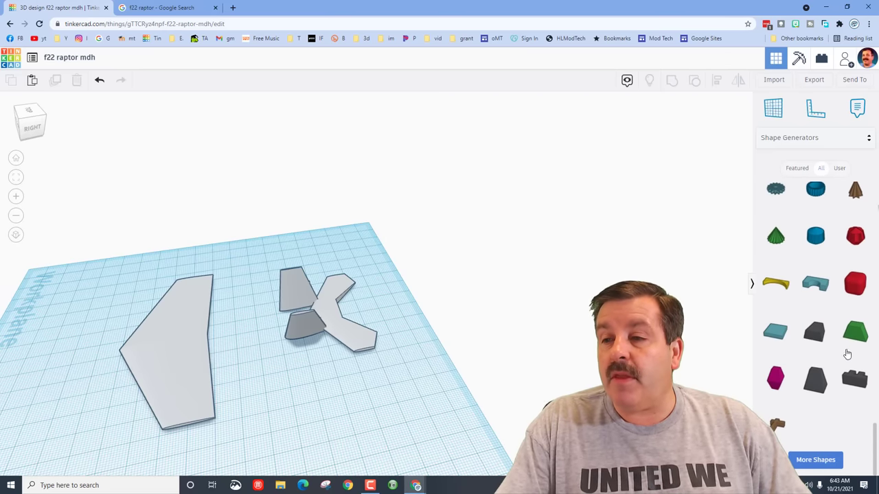
pyautogui.moveTo(857, 341); pyautogui.dragTo(330, 395)
pyautogui.moveTo(298, 372); pyautogui.dragTo(514, 351, button='right')
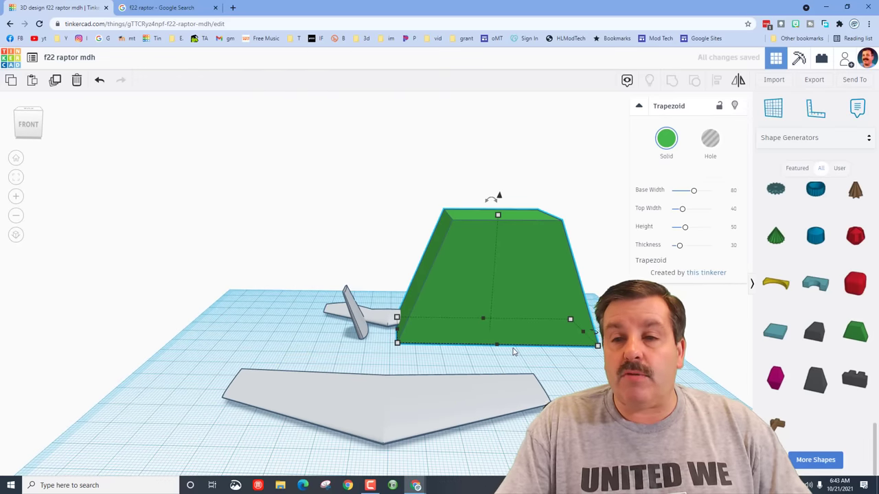
pyautogui.moveTo(520, 309); pyautogui.dragTo(491, 323, button='right')
# Step: Turn the trapezoid into a hole and mirror it vertically so its wide side faces up
pyautogui.click(707, 143)
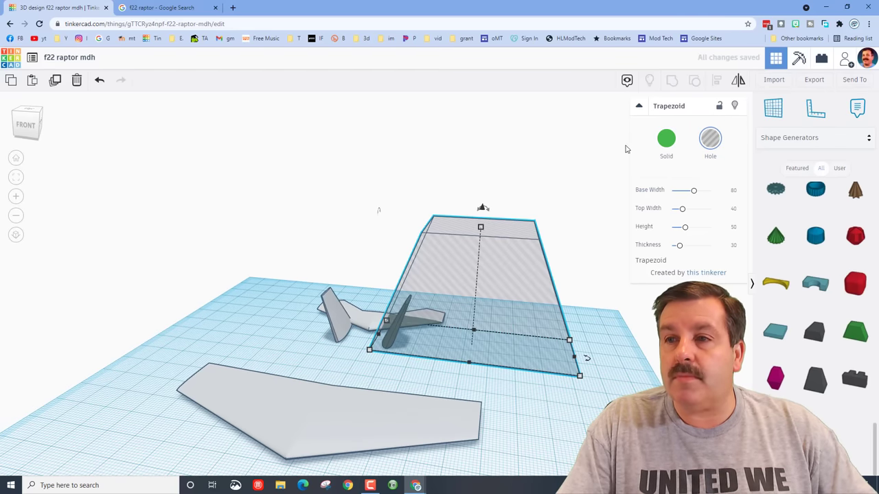
pyautogui.click(605, 314)
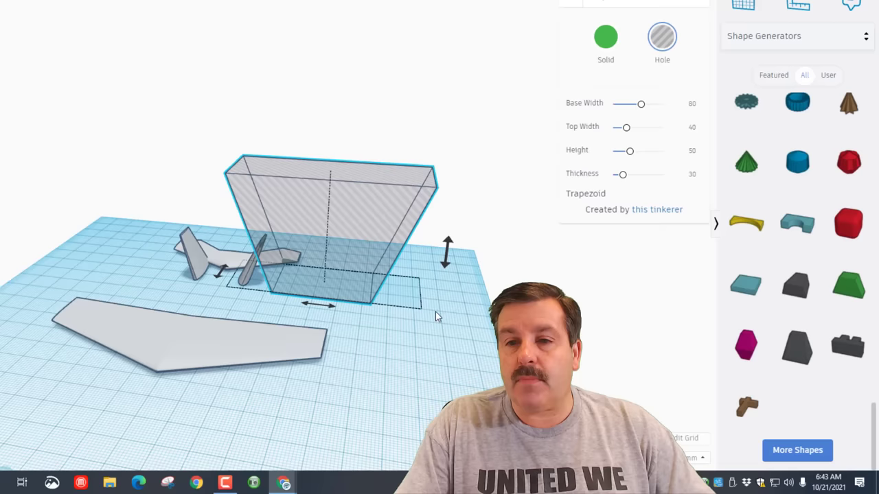
pyautogui.moveTo(527, 354); pyautogui.dragTo(540, 332, button='right')
pyautogui.moveTo(445, 289); pyautogui.dragTo(426, 197, button='right')
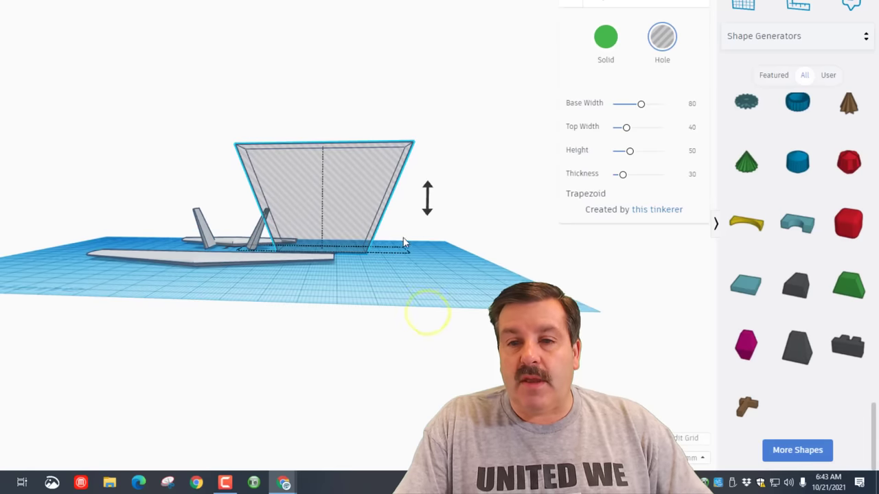
# Step: Scale the trapezoid hole down proportionally to about 16 by 10 mm, lengthen it, and lower it with an offset of -5
pyautogui.keyDown('shift'); pyautogui.moveTo(323, 146); pyautogui.dragTo(321, 232); pyautogui.keyUp('shift')
pyautogui.moveTo(432, 267); pyautogui.dragTo(157, 323, button='right')
pyautogui.moveTo(153, 300); pyautogui.dragTo(70, 300)
pyautogui.moveTo(180, 298); pyautogui.dragTo(224, 298)
pyautogui.write('-5')
pyautogui.press('Return')
pyautogui.moveTo(4, 241); pyautogui.dragTo(412, 337, button='right')
# Step: Duplicate the trapezoid hole, scale the copy proportionally about its center to 14 mm tall, and make it solid dark gray
pyautogui.click(314, 278)
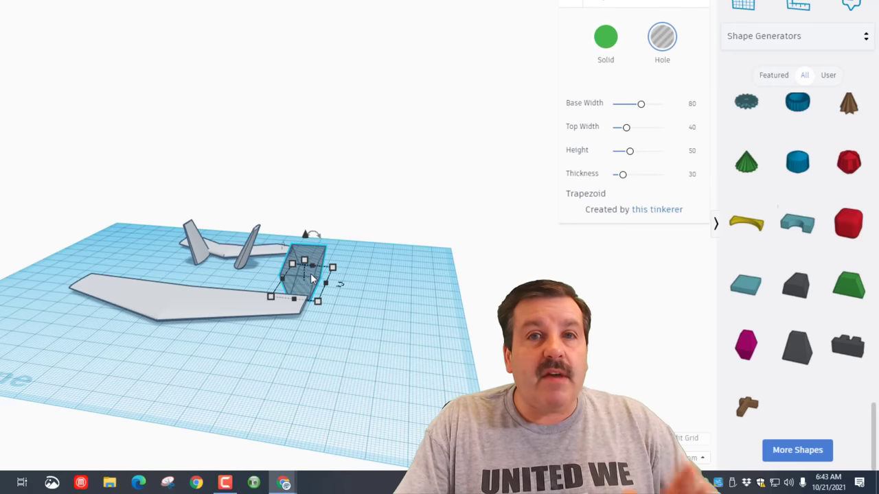
pyautogui.moveTo(304, 269); pyautogui.dragTo(305, 254)
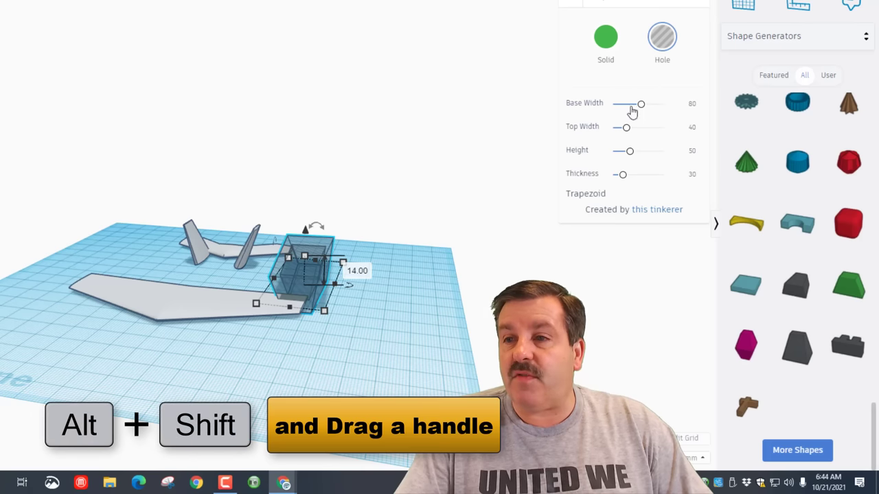
pyautogui.click(596, 54)
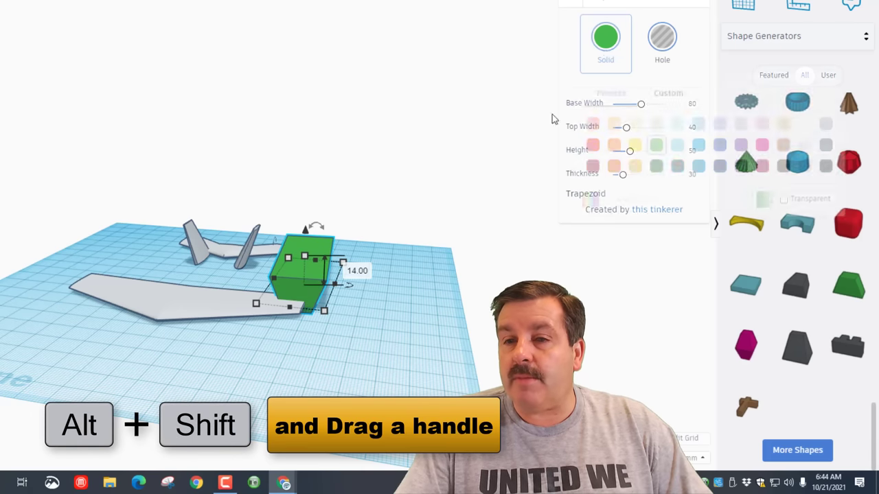
pyautogui.click(826, 147)
pyautogui.click(385, 283)
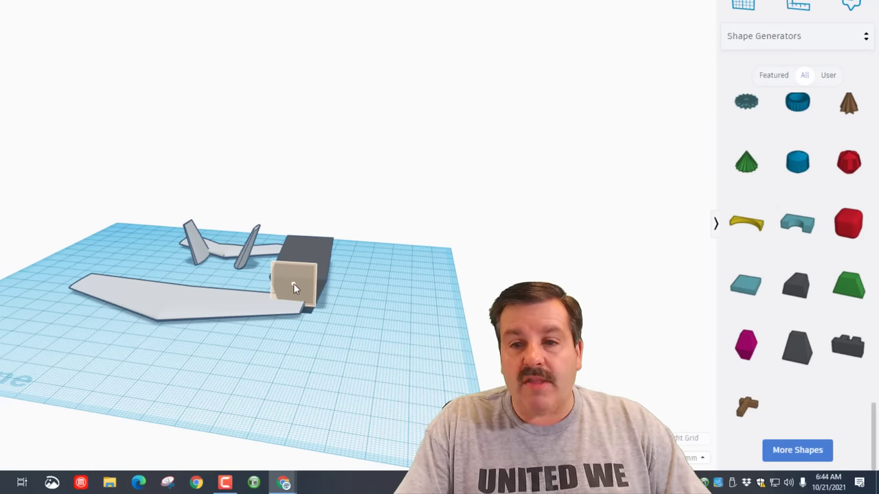
# Step: Set a workplane on the solid trapezoid's front face and slide the solid backward to expose the hole inside
pyautogui.click(294, 285)
pyautogui.moveTo(373, 300); pyautogui.dragTo(102, 286, button='right')
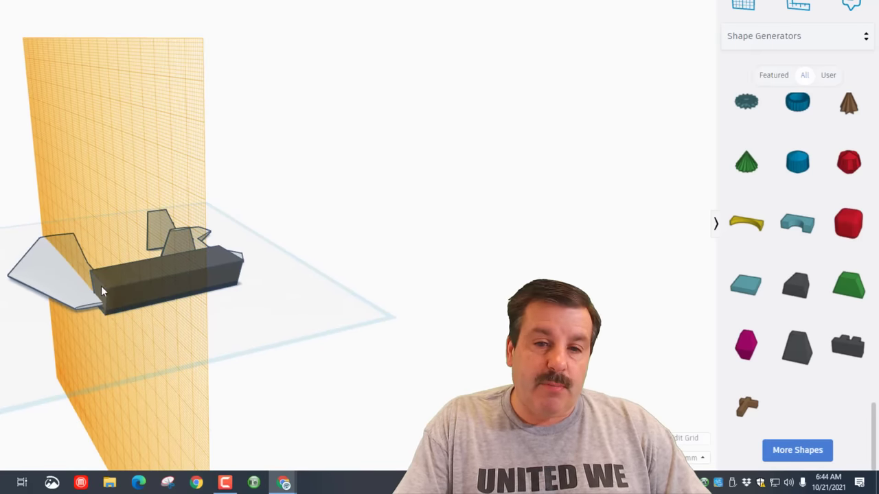
pyautogui.moveTo(185, 281)
pyautogui.mouseDown(button='right')
pyautogui.moveTo(342, 286)
pyautogui.moveTo(251, 286)
pyautogui.moveTo(204, 300)
pyautogui.moveTo(231, 304)
pyautogui.moveTo(178, 282)
pyautogui.mouseUp(button='right')
pyautogui.click(132, 293)
# Step: Undo the first oversized stretch of the trapezoid hole and lengthen it forward to about 71.2 mm
pyautogui.moveTo(101, 309); pyautogui.dragTo(70, 329)
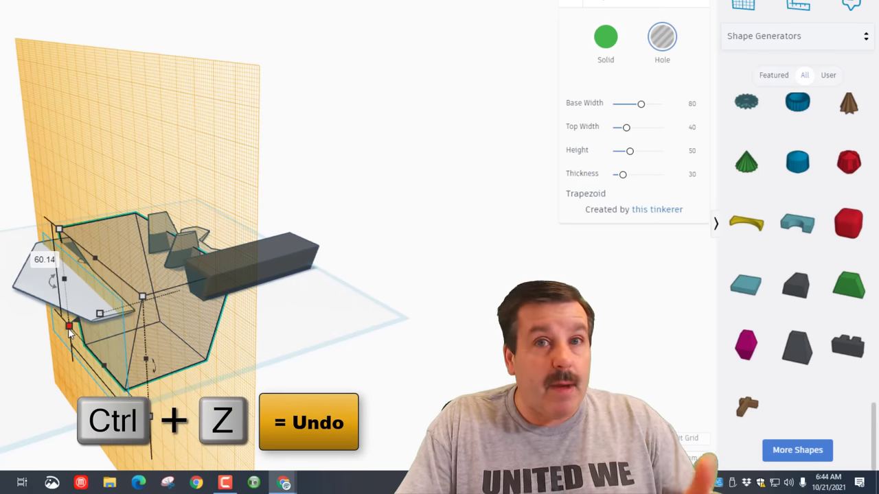
pyautogui.hotkey('ctrl', 'z')
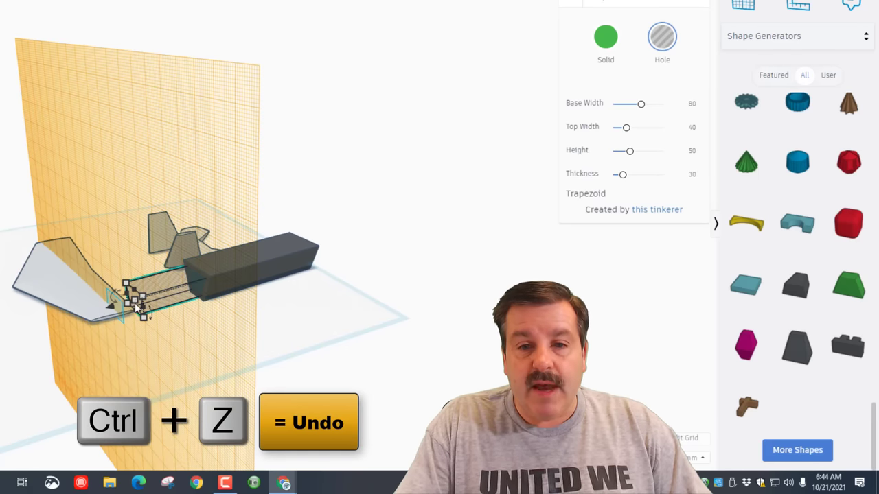
pyautogui.moveTo(217, 335); pyautogui.dragTo(184, 341, button='right')
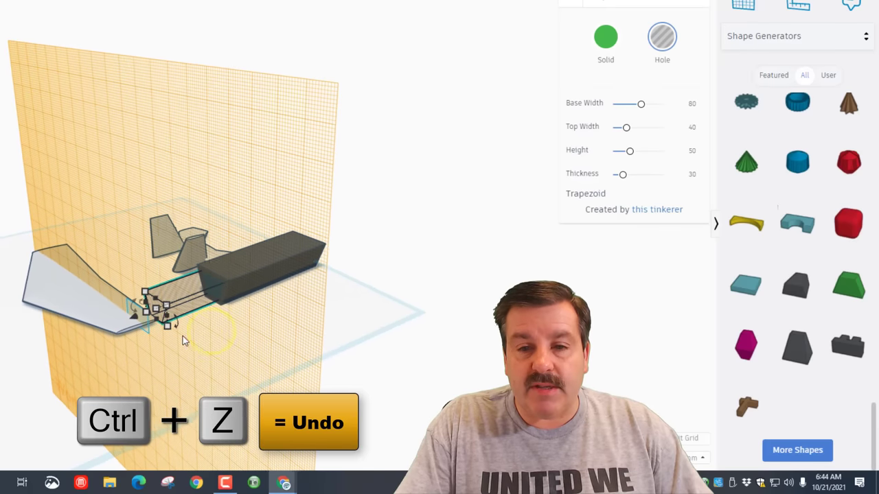
pyautogui.moveTo(155, 311); pyautogui.dragTo(110, 330)
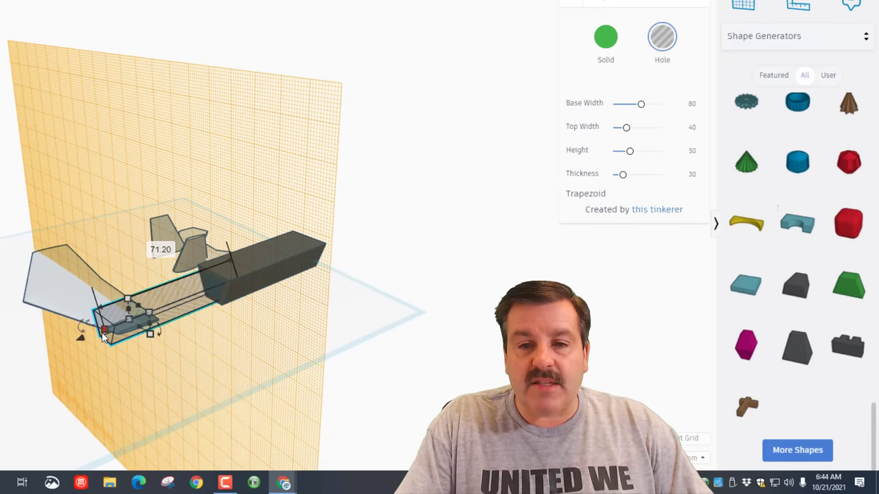
pyautogui.moveTo(216, 299); pyautogui.dragTo(322, 269, button='right')
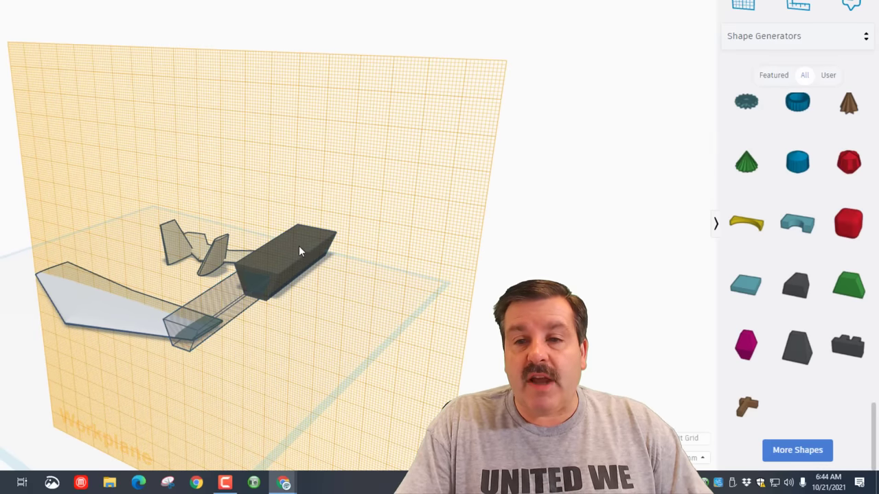
# Step: Slide the dark gray solid trapezoid forward over the hole, leaving the hole's front end sticking out
pyautogui.click(300, 245)
pyautogui.moveTo(256, 294); pyautogui.dragTo(245, 345)
pyautogui.moveTo(385, 316)
pyautogui.mouseDown(button='right')
pyautogui.moveTo(161, 361)
pyautogui.moveTo(370, 309)
pyautogui.mouseUp(button='right')
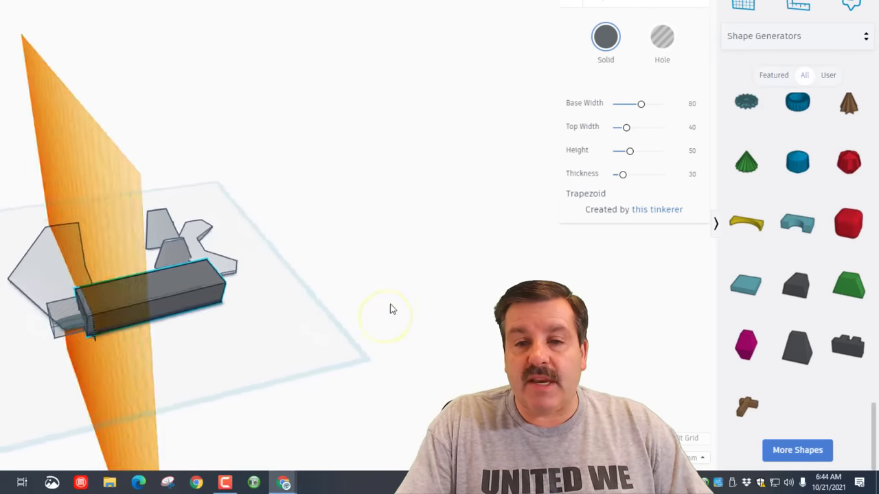
pyautogui.moveTo(167, 312)
pyautogui.mouseDown()
pyautogui.moveTo(161, 302)
pyautogui.moveTo(174, 312)
pyautogui.mouseUp()
pyautogui.moveTo(174, 313); pyautogui.dragTo(423, 304, button='right')
# Step: Try grouping the solid trapezoid with the trapezoid hole and examine the wall thickness of the hollow tube
pyautogui.click(400, 253)
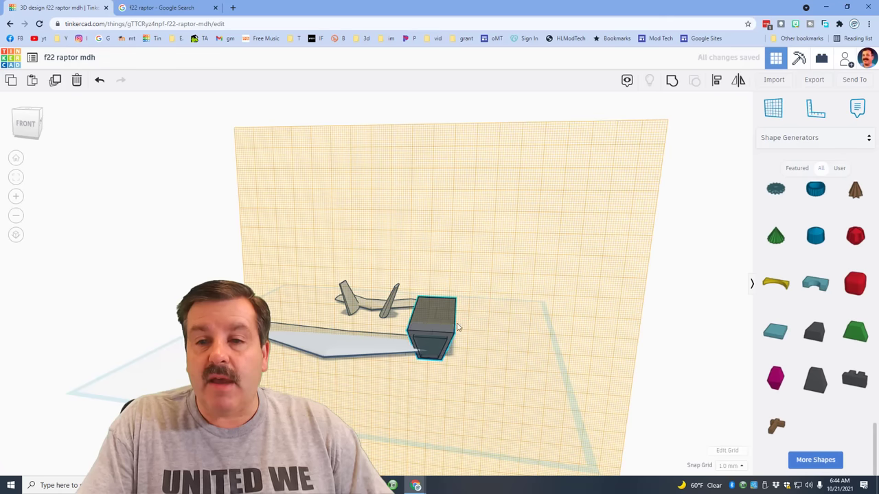
pyautogui.click(309, 277)
pyautogui.click(670, 80)
pyautogui.moveTo(484, 292); pyautogui.dragTo(491, 326, button='right')
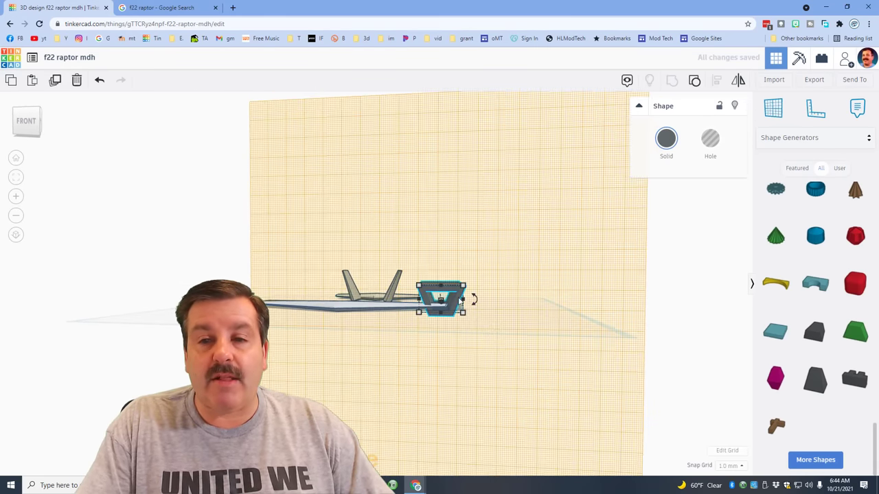
pyautogui.scroll(5, 480, 319)
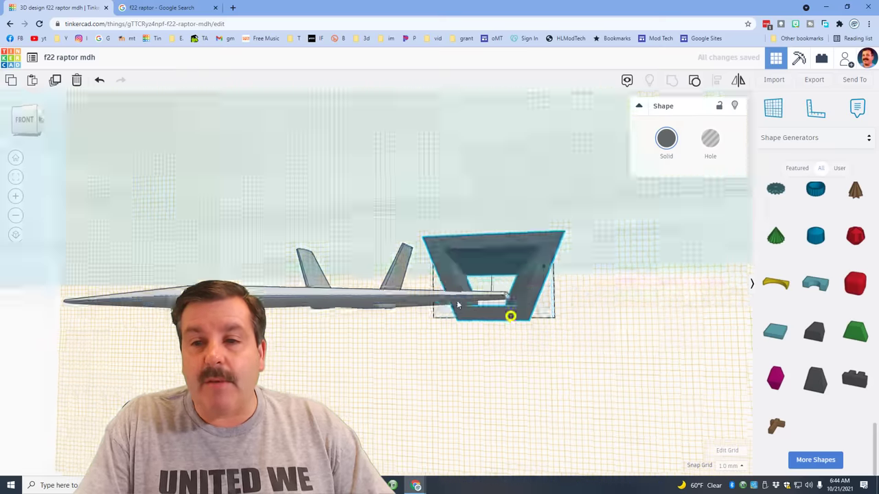
pyautogui.moveTo(458, 304); pyautogui.dragTo(495, 286, button='right')
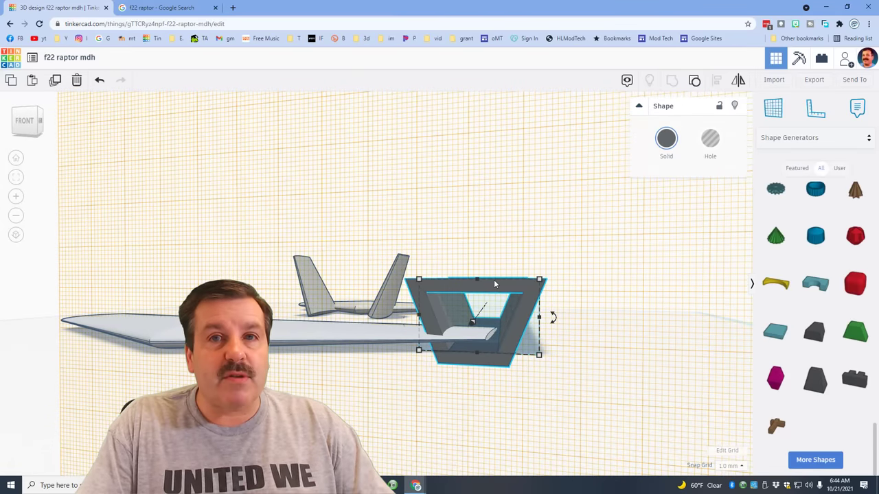
# Step: Ungroup the tube, then enlarge the inner trapezoid hole slightly about its center using a 0.25 mm snap grid
pyautogui.hotkey('ctrl', 'shift', 'g')
pyautogui.click(487, 316)
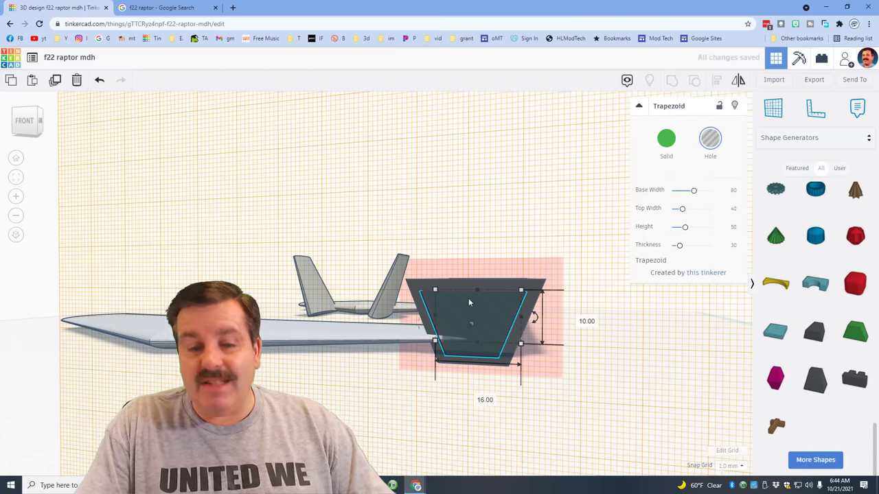
pyautogui.hotkey('ctrl', 'z')
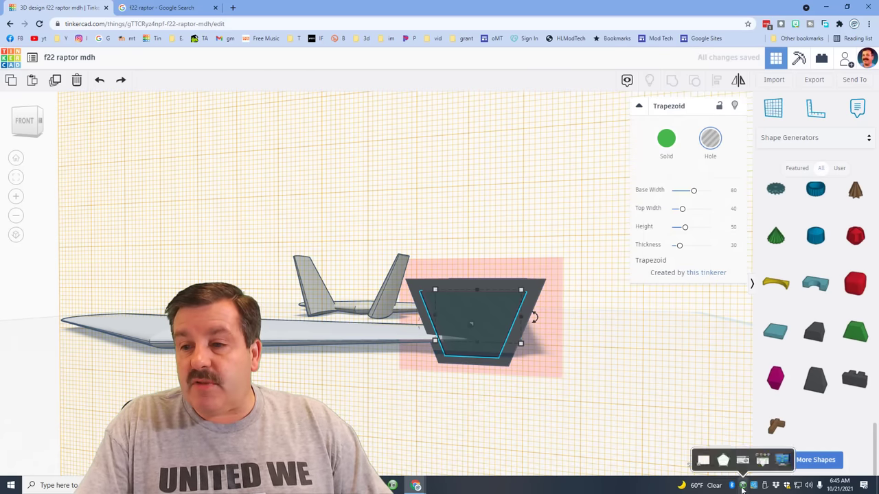
pyautogui.click(725, 398)
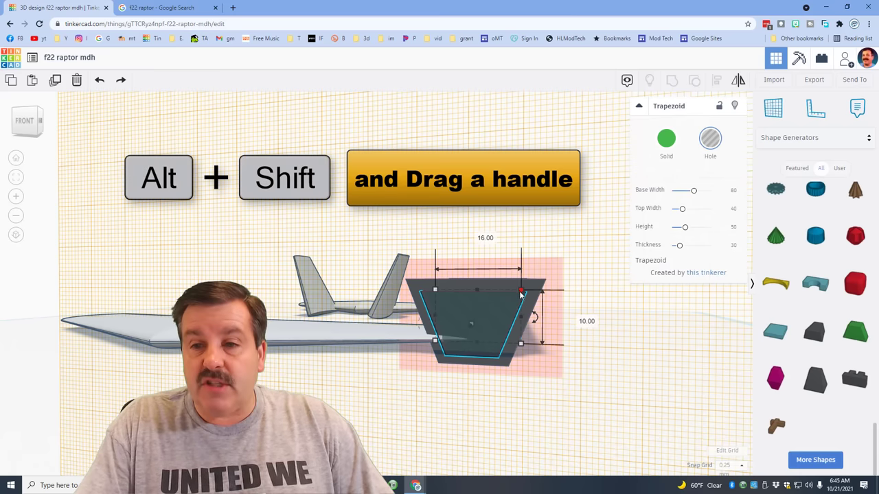
pyautogui.keyDown('alt'); pyautogui.keyDown('shift'); pyautogui.moveTo(520, 294); pyautogui.dragTo(526, 294); pyautogui.keyUp('shift'); pyautogui.keyUp('alt')
pyautogui.moveTo(583, 314); pyautogui.dragTo(687, 397, button='right')
pyautogui.click(688, 393)
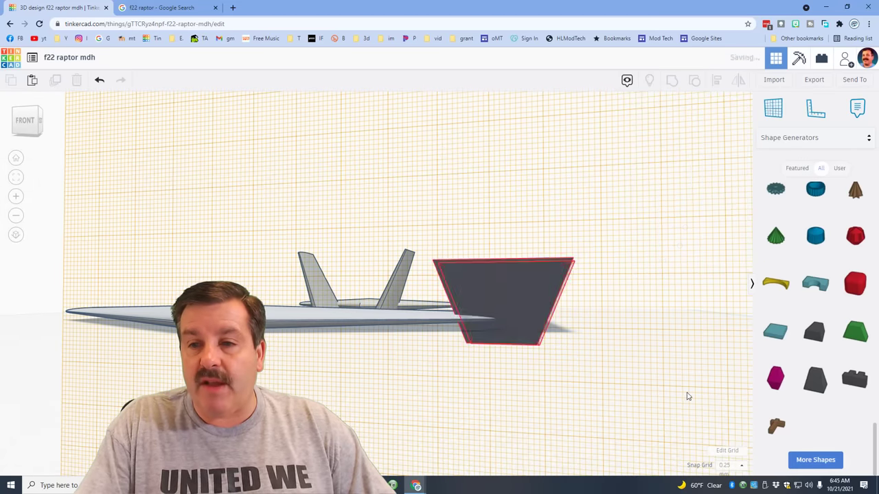
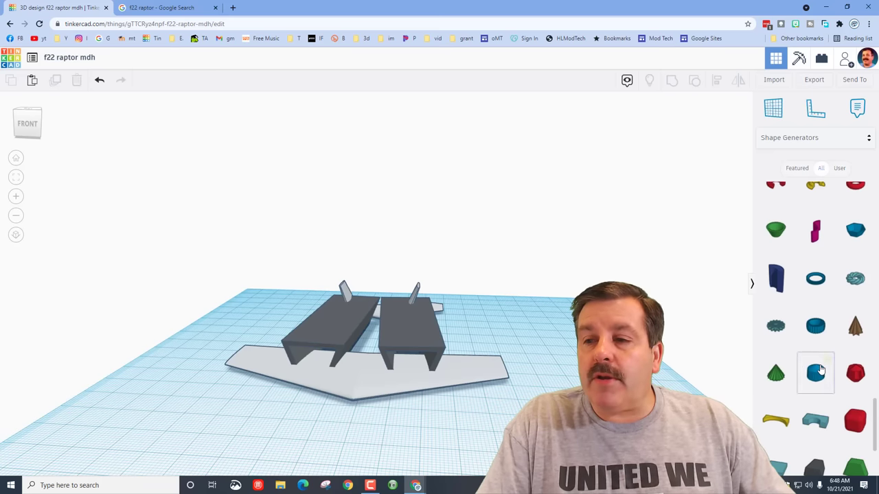
# Step: Place an Ogive nose cone from the Shape Generators beside the plane's front wing
pyautogui.scroll(5, 820, 371)
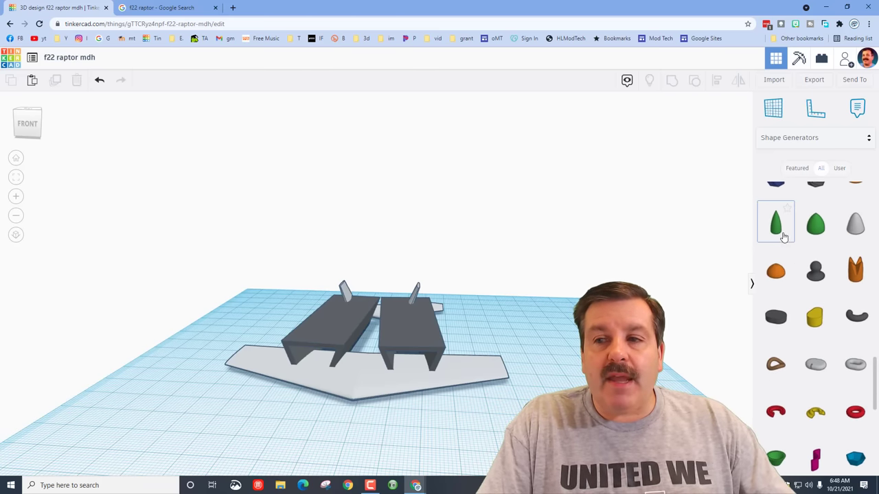
pyautogui.moveTo(775, 222); pyautogui.dragTo(501, 423)
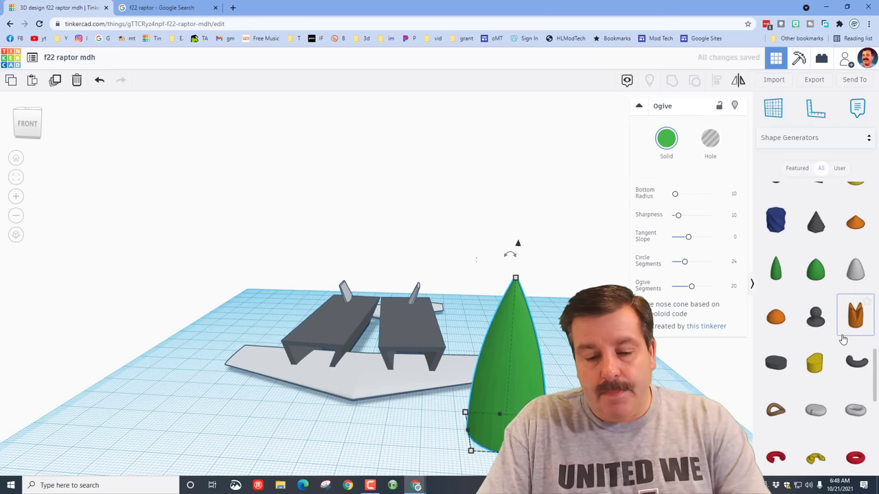
pyautogui.scroll(-5, 843, 340)
pyautogui.scroll(-3, 764, 368)
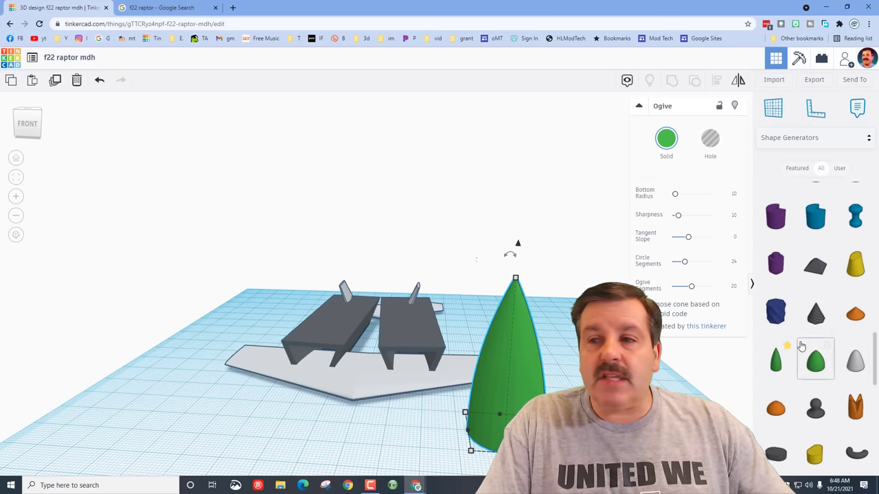
pyautogui.scroll(3, 797, 349)
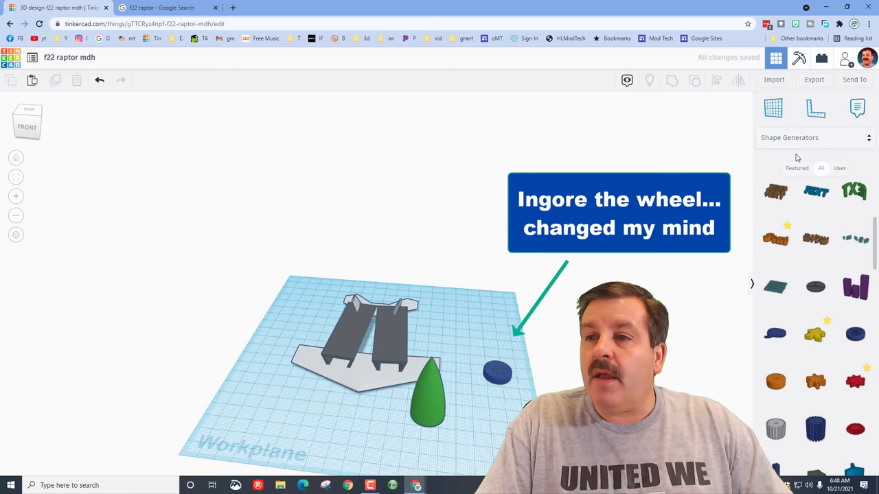
# Step: Add a solid cylinder from the Basic Shapes beside the plane and set its sides to 64
pyautogui.click(800, 140)
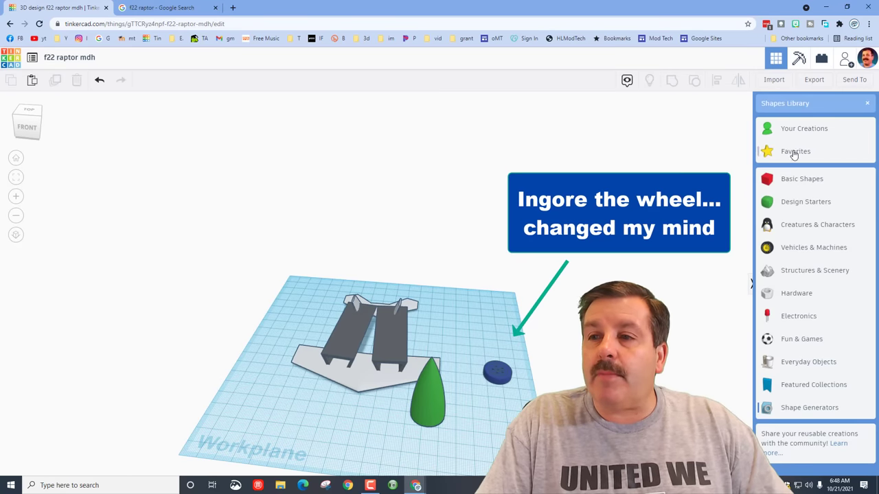
pyautogui.click(791, 179)
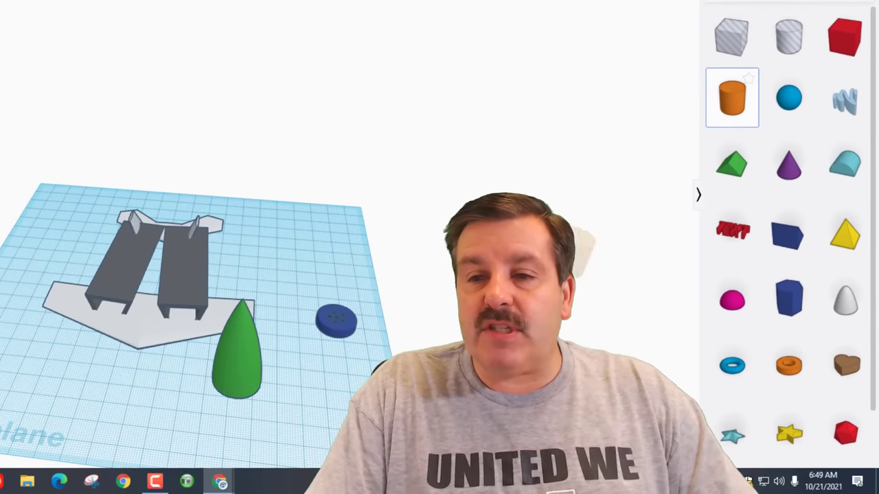
pyautogui.moveTo(732, 98); pyautogui.dragTo(288, 298)
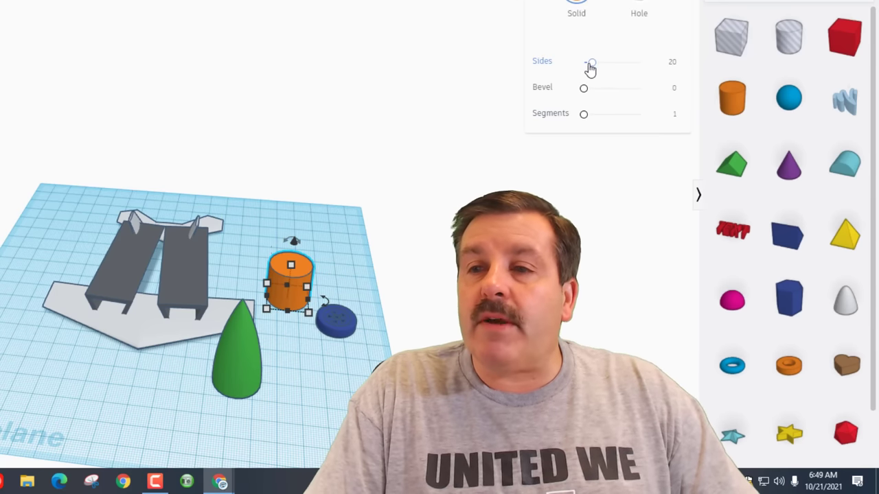
pyautogui.moveTo(592, 62); pyautogui.dragTo(680, 73)
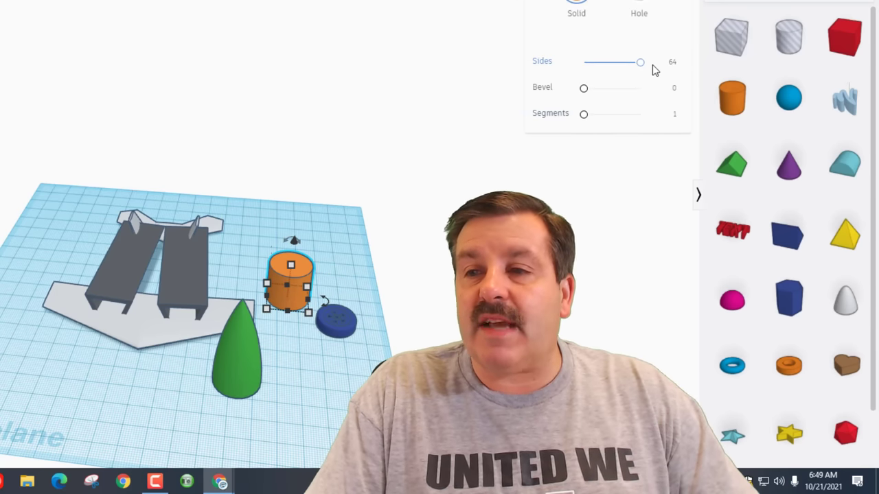
# Step: Rotate the orange cylinder 90° to lie parallel to the engine intakes and set its length to 60 mm
pyautogui.moveTo(281, 257); pyautogui.dragTo(113, 227, button='right')
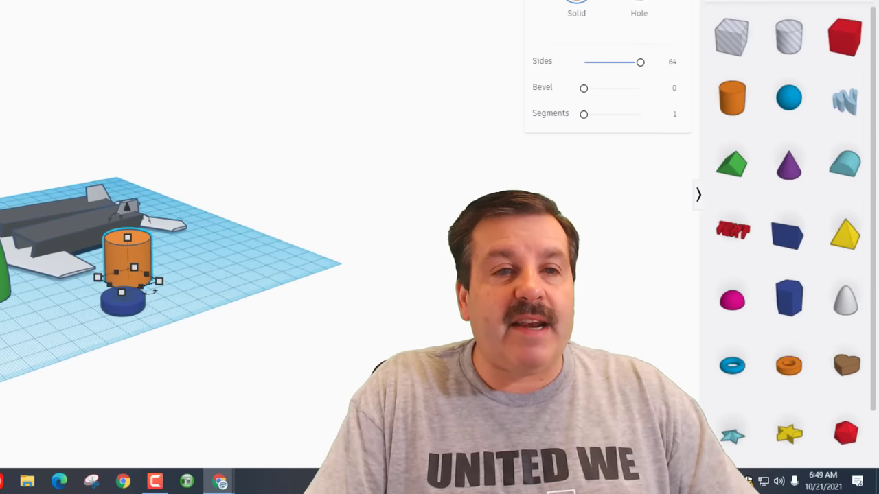
pyautogui.moveTo(113, 227); pyautogui.dragTo(110, 287, button='right')
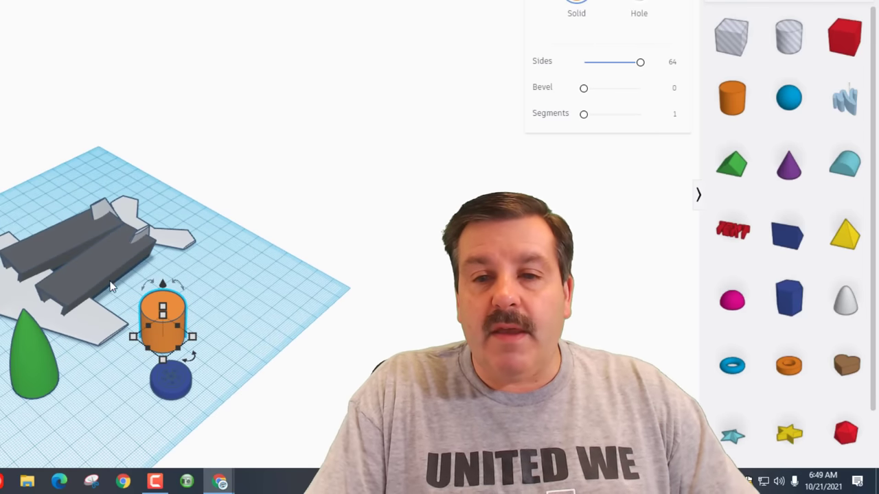
pyautogui.click(145, 291)
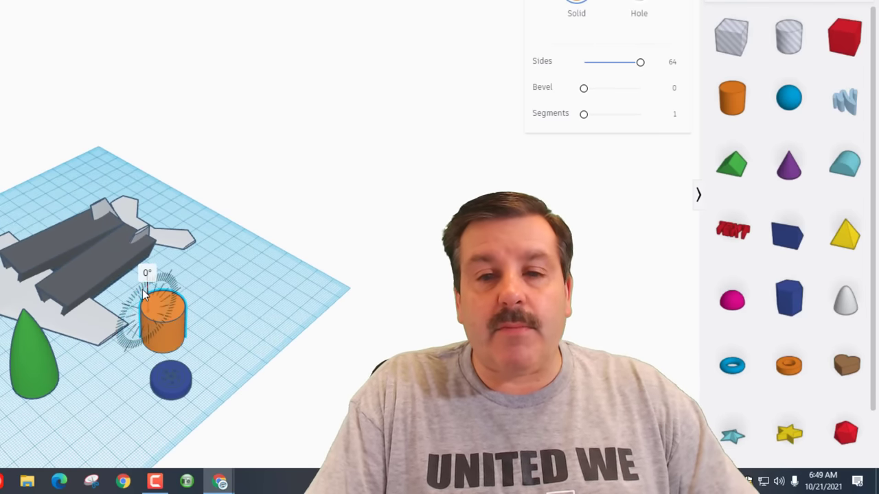
pyautogui.moveTo(145, 291); pyautogui.dragTo(130, 331)
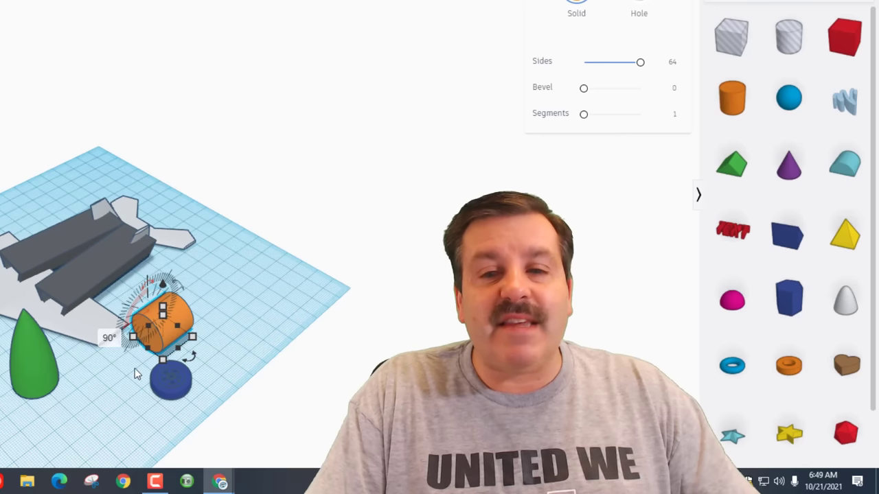
pyautogui.moveTo(139, 353); pyautogui.dragTo(70, 389)
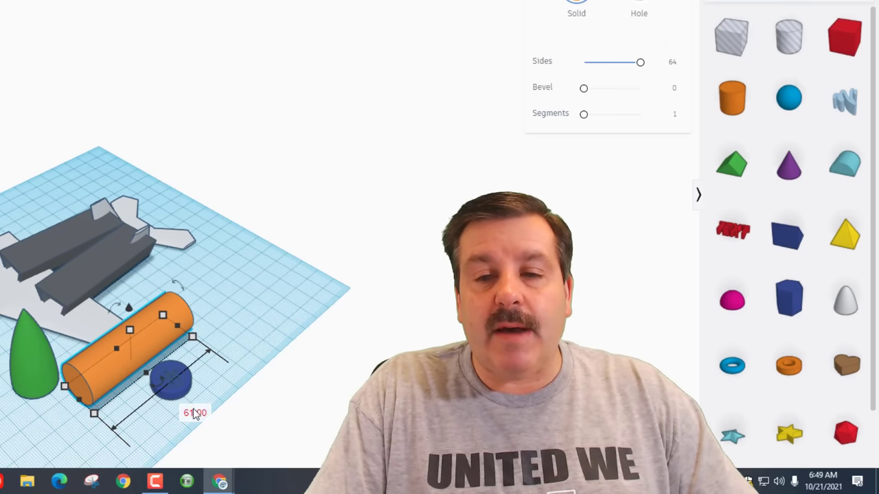
pyautogui.write('60')
pyautogui.press('Return')
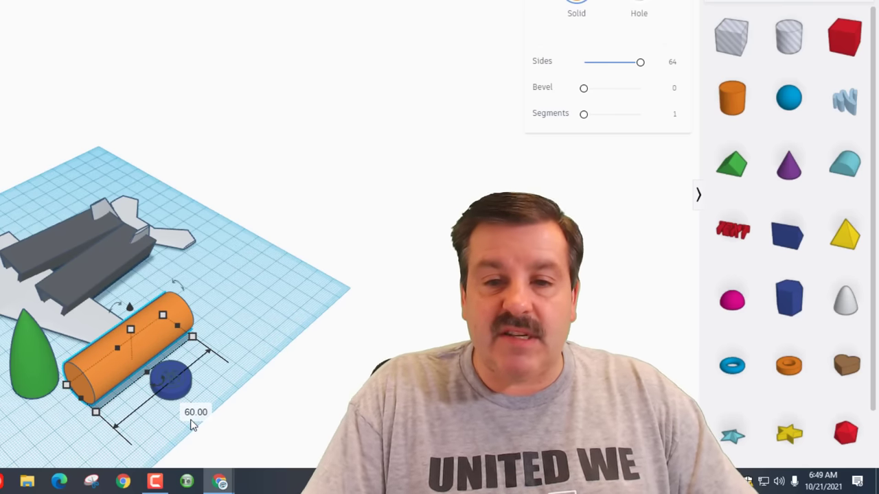
# Step: Rotate the green ogive 90° so its tip points toward the front of the plane
pyautogui.moveTo(191, 417); pyautogui.dragTo(48, 342, button='right')
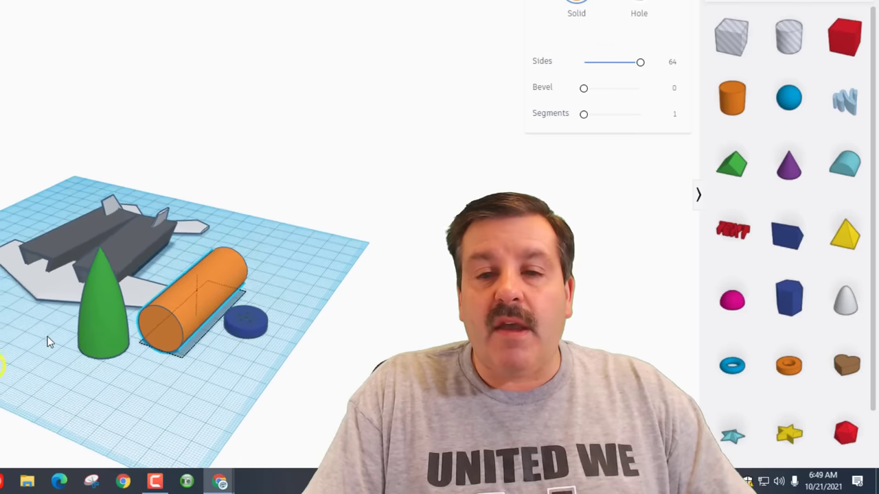
pyautogui.click(126, 302)
pyautogui.moveTo(85, 219); pyautogui.dragTo(73, 301)
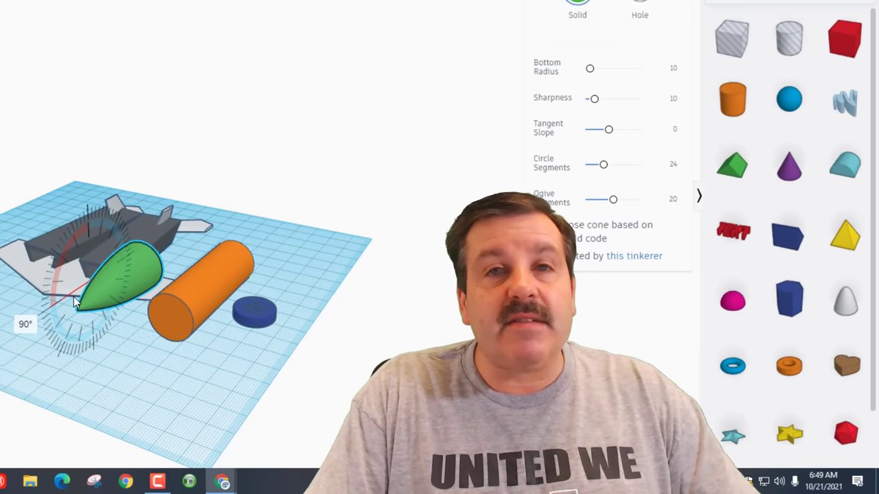
pyautogui.click(161, 370)
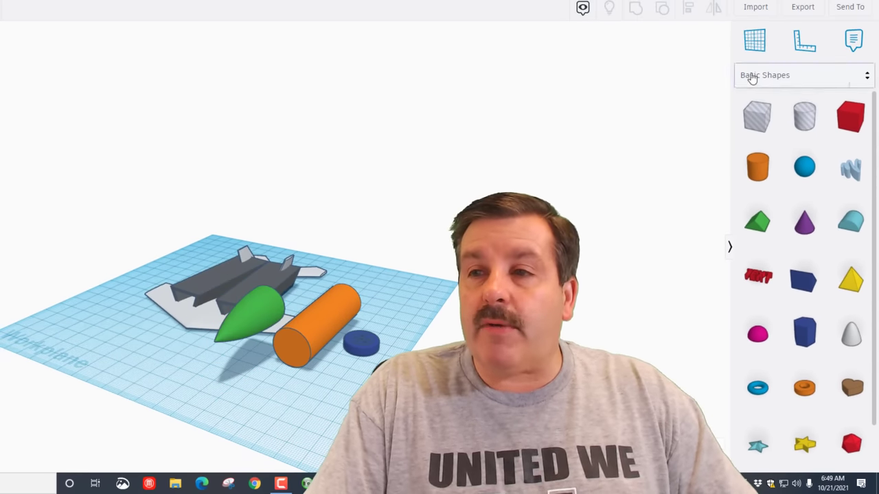
# Step: Set a temporary workplane on the cylinder's front end face and drop the ogive onto it
pyautogui.click(755, 39)
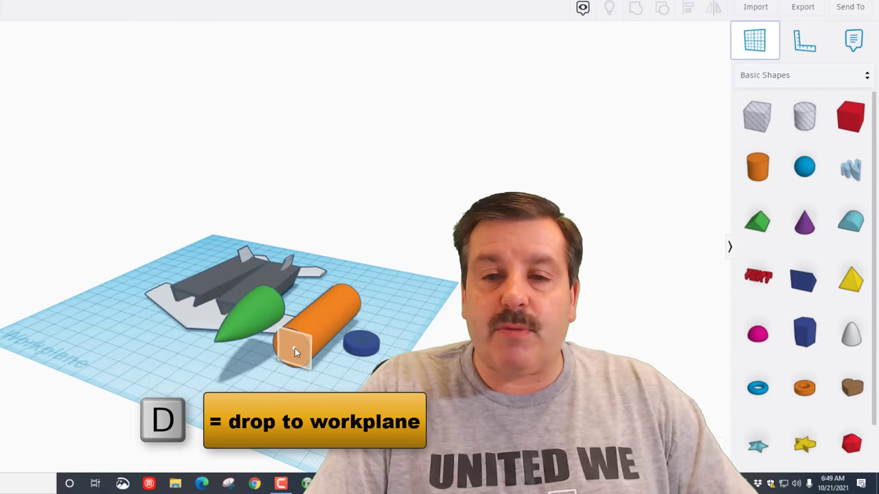
pyautogui.click(295, 348)
pyautogui.click(246, 323)
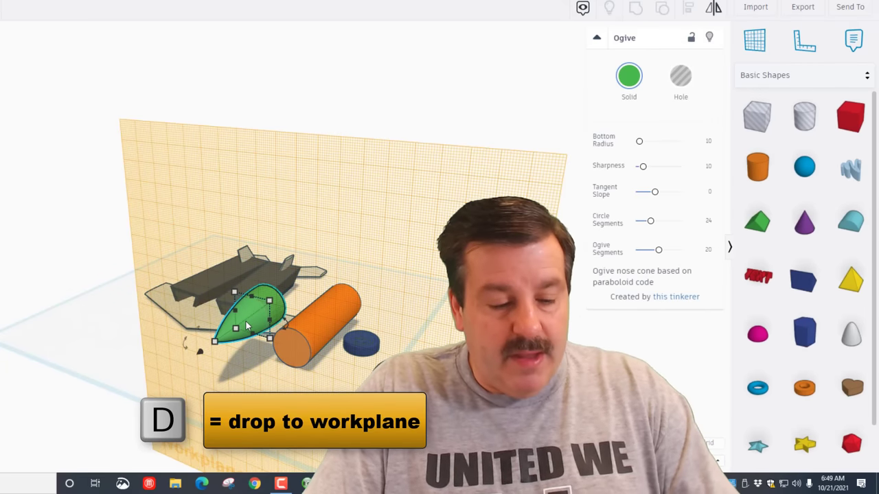
pyautogui.press('d')
pyautogui.click(331, 387)
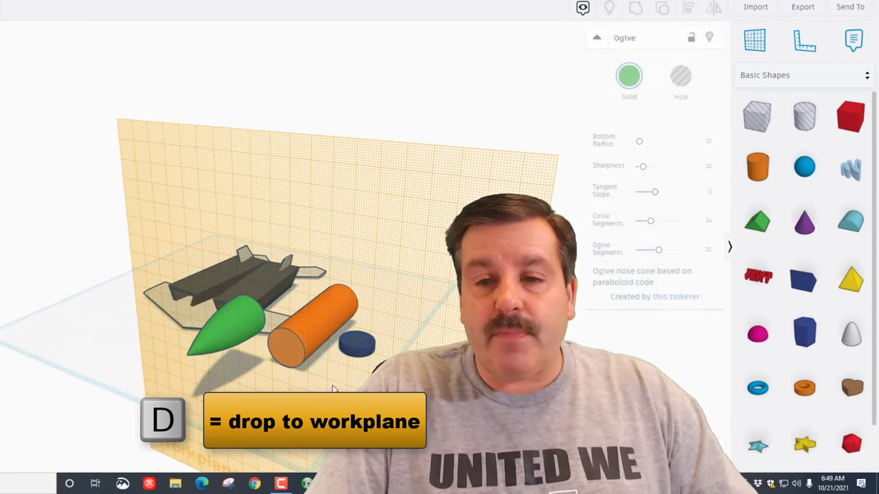
# Step: Align the ogive and the cylinder on their centers in both width and height
pyautogui.moveTo(332, 387); pyautogui.dragTo(444, 410, button='right')
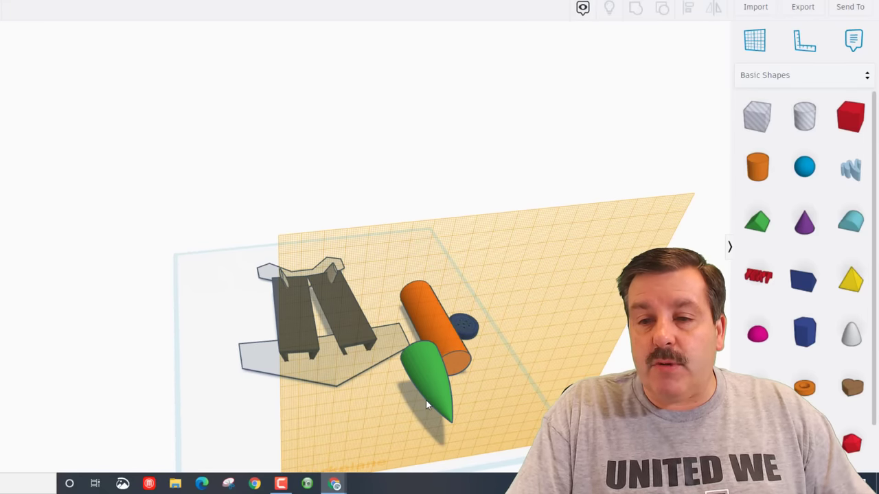
pyautogui.click(433, 388)
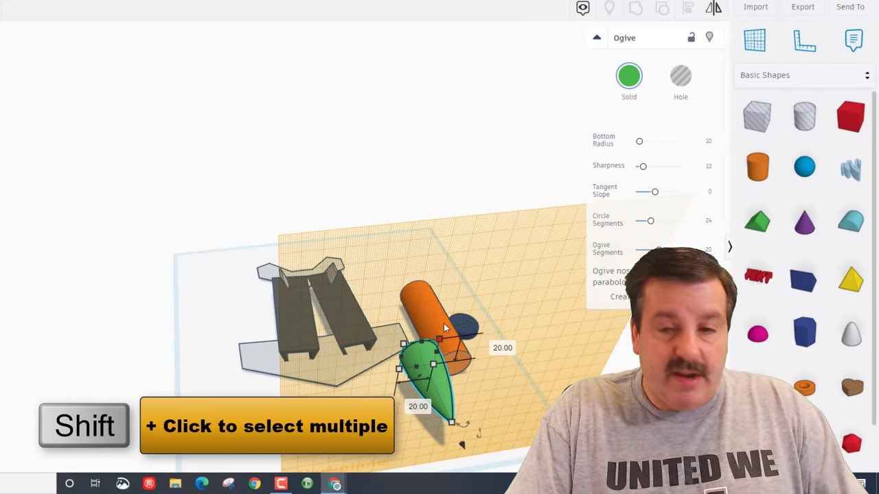
pyautogui.keyDown('shift'); pyautogui.click(431, 305); pyautogui.keyUp('shift')
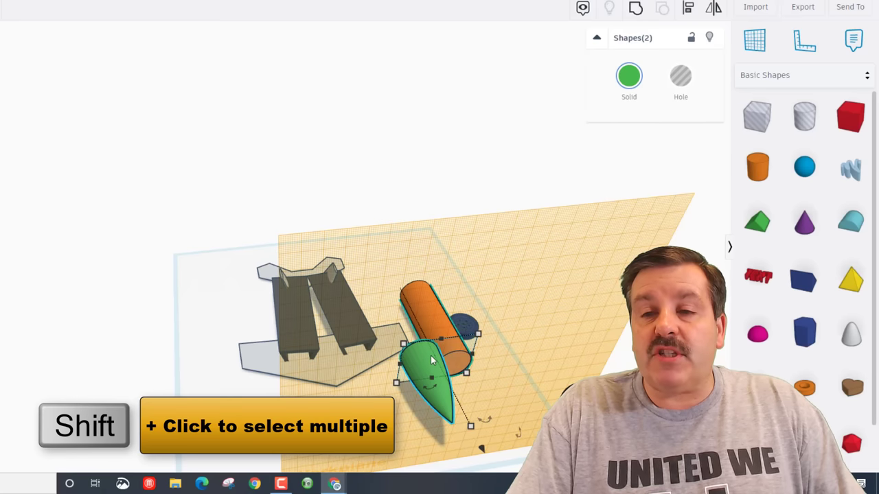
pyautogui.click(688, 9)
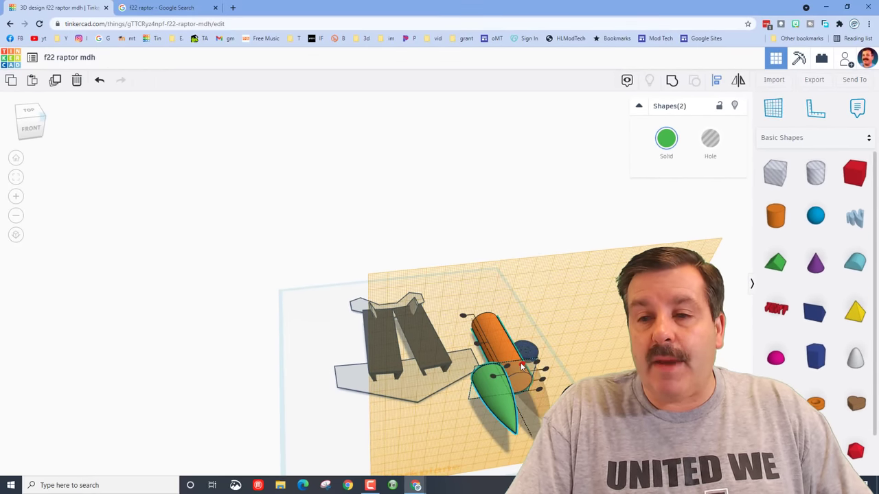
pyautogui.moveTo(522, 367); pyautogui.dragTo(434, 333, button='right')
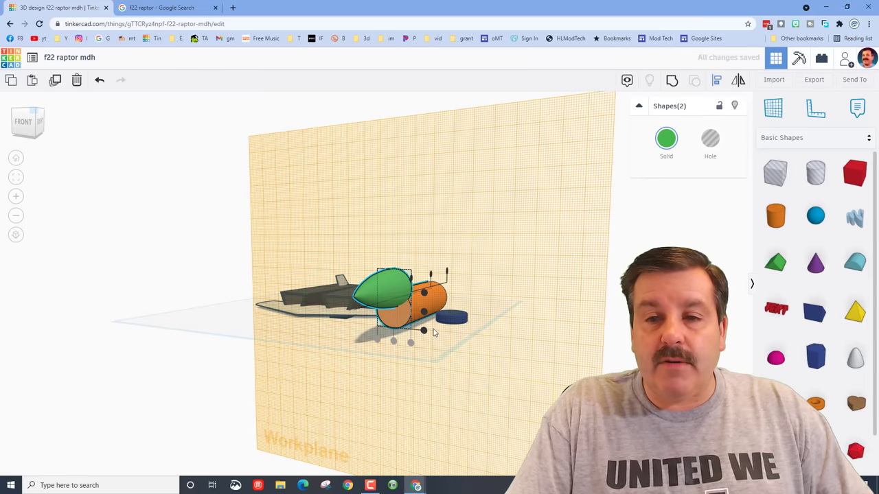
pyautogui.click(423, 312)
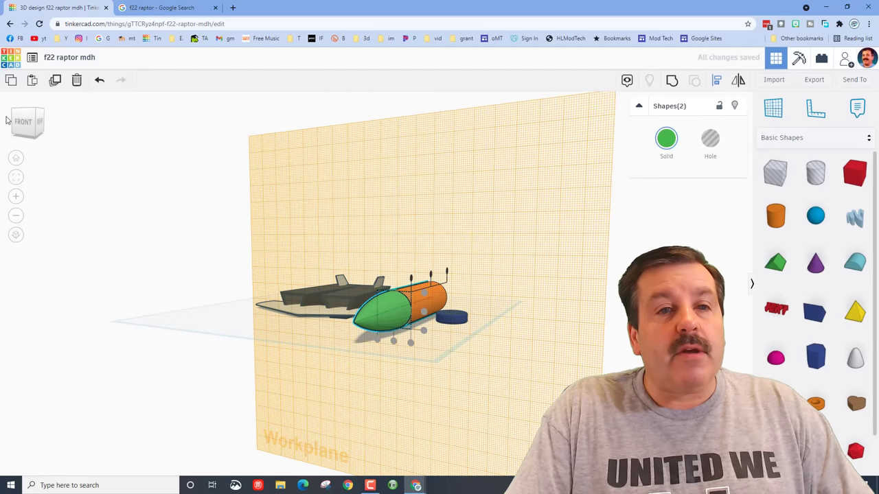
# Step: Group the ogive and cylinder into one green fuselage and move it over the wings between the two engine intakes
pyautogui.moveTo(436, 267); pyautogui.dragTo(466, 296, button='right')
pyautogui.moveTo(461, 294); pyautogui.dragTo(434, 361)
pyautogui.click(434, 365)
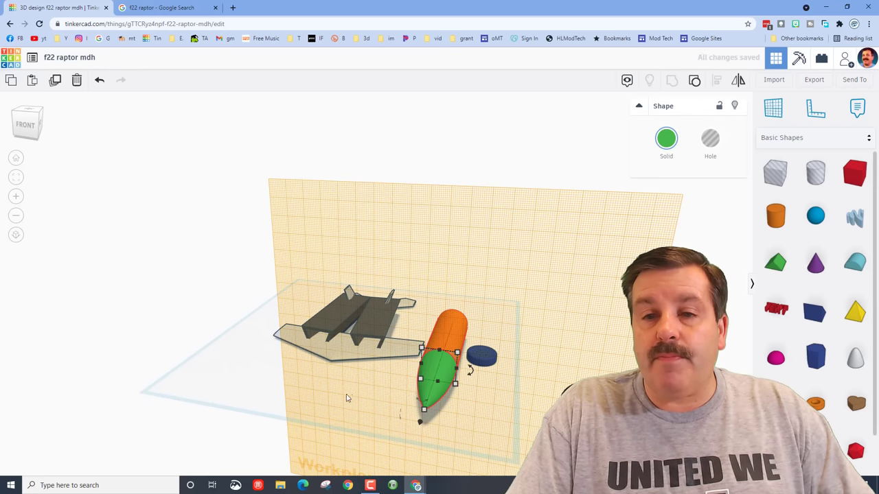
pyautogui.moveTo(422, 397); pyautogui.dragTo(314, 381)
pyautogui.moveTo(379, 392); pyautogui.dragTo(432, 400, button='right')
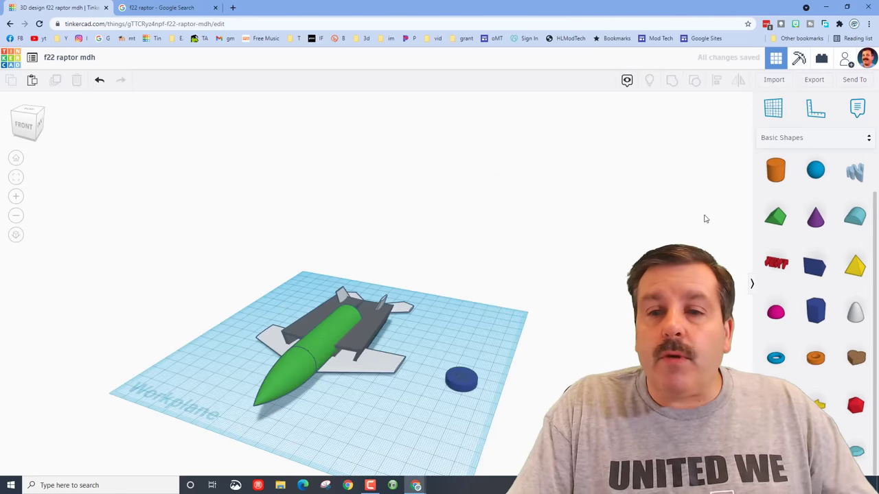
# Step: Place a half sphere in front of the wing, stretch it into an oval and set its width to 18 mm
pyautogui.moveTo(776, 312); pyautogui.dragTo(353, 422)
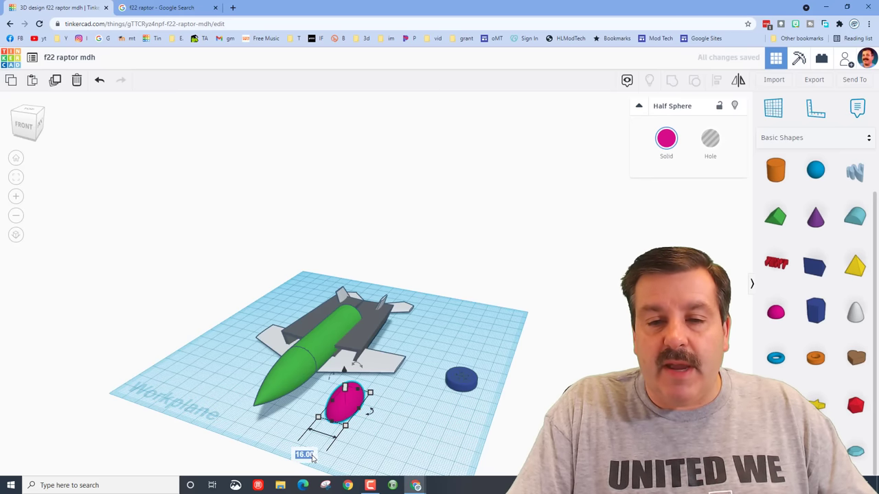
pyautogui.press('Return')
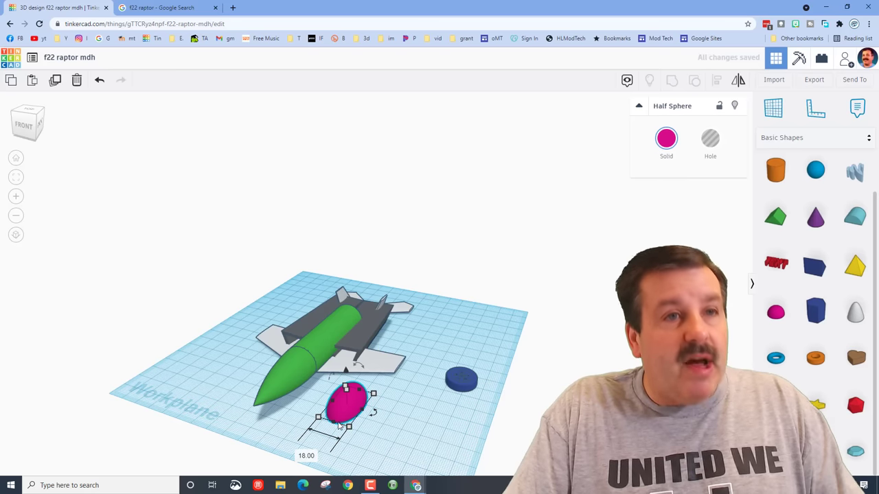
# Step: Center the half sphere on the fuselage's width, keeping the fuselage fixed as the alignment reference
pyautogui.keyDown('shift'); pyautogui.click(279, 379); pyautogui.keyUp('shift')
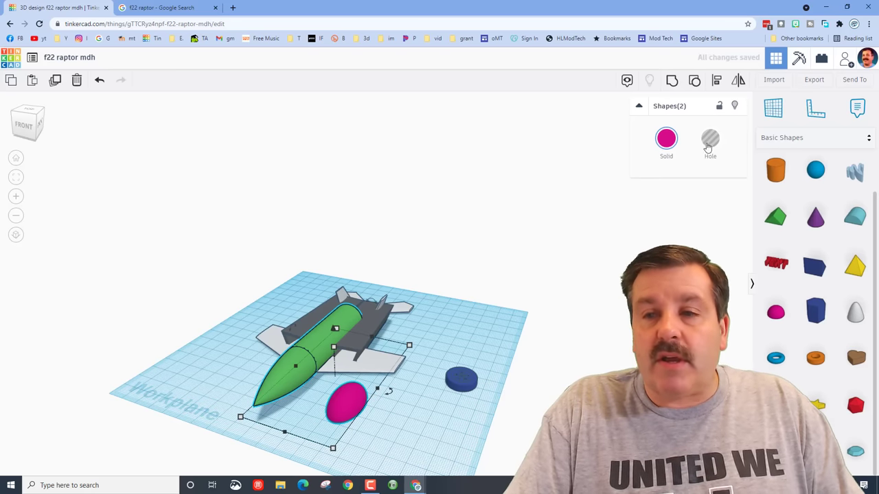
pyautogui.click(720, 81)
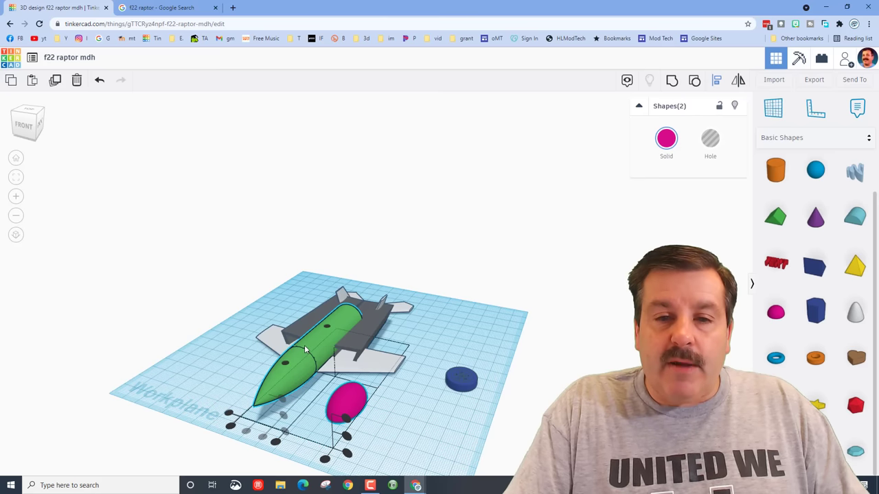
pyautogui.click(290, 374)
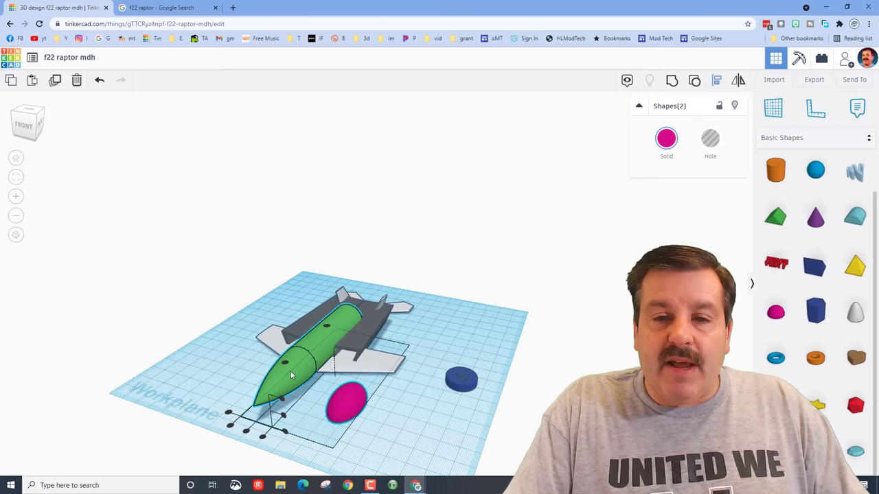
pyautogui.click(246, 432)
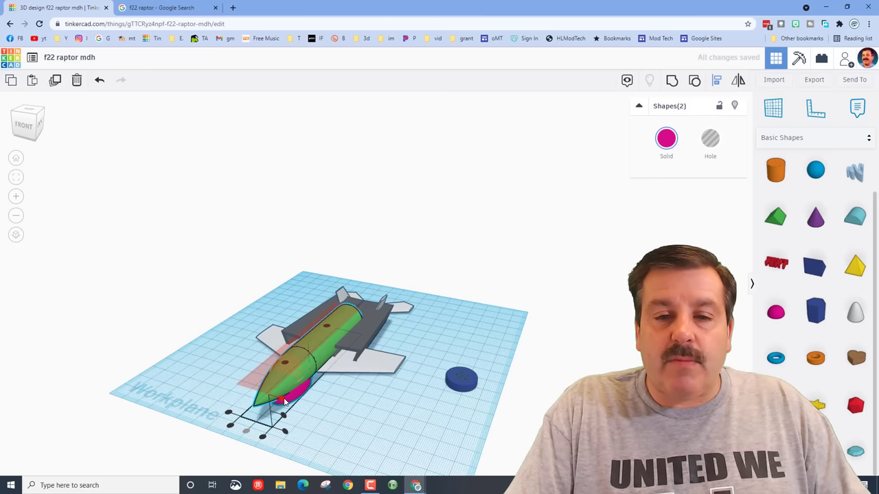
# Step: Raise the half sphere above the workplane until it protrudes from the top of the fuselage as a canopy
pyautogui.moveTo(346, 416); pyautogui.dragTo(441, 382, button='right')
pyautogui.click(423, 368)
pyautogui.click(404, 360)
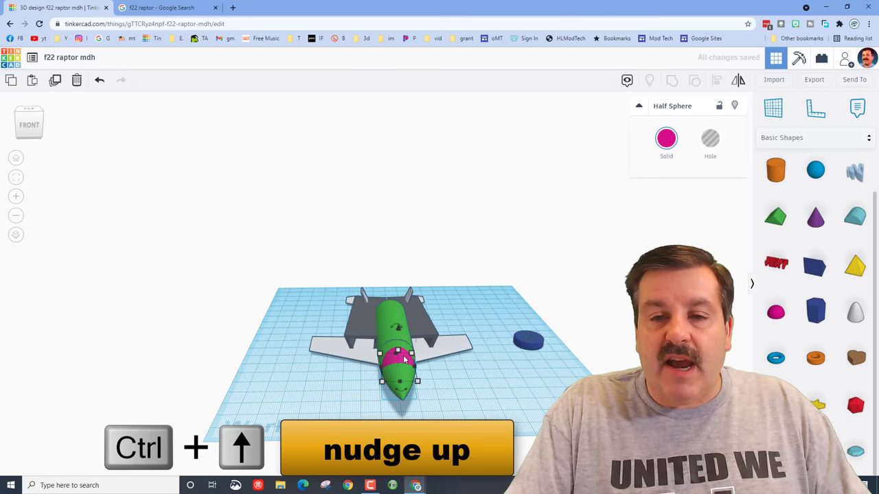
pyautogui.hotkey('ctrl', 'Up')
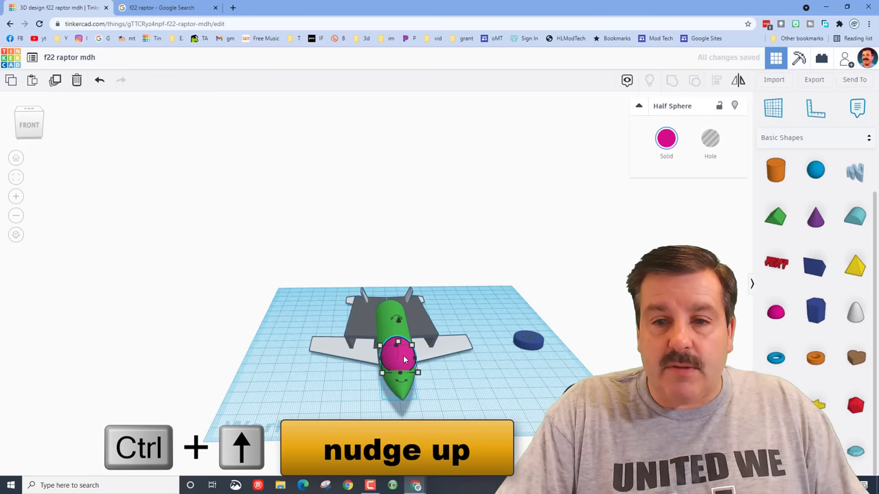
pyautogui.hotkey('ctrl', 'Up')
pyautogui.hotkey('ctrl', 'Up')
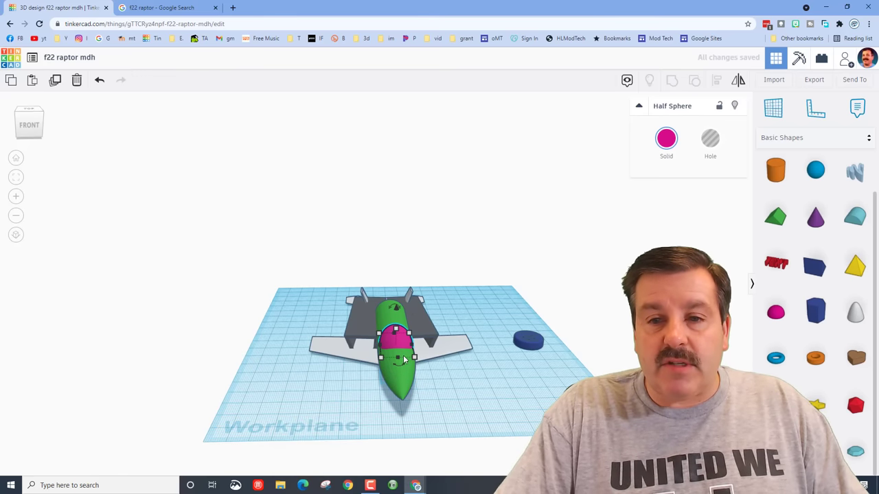
# Step: Set the half sphere's width to 16 mm and center it on the fuselage's width again
pyautogui.click(415, 358)
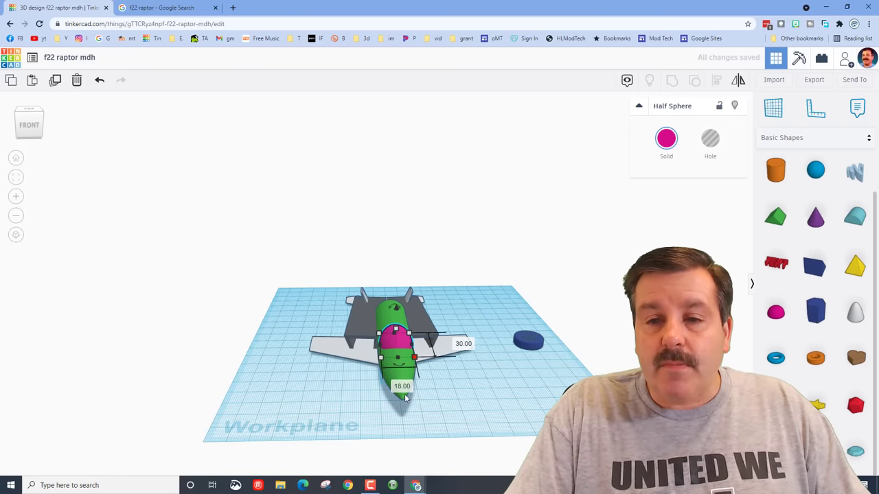
pyautogui.press('BackSpace')
pyautogui.write('6')
pyautogui.press('Return')
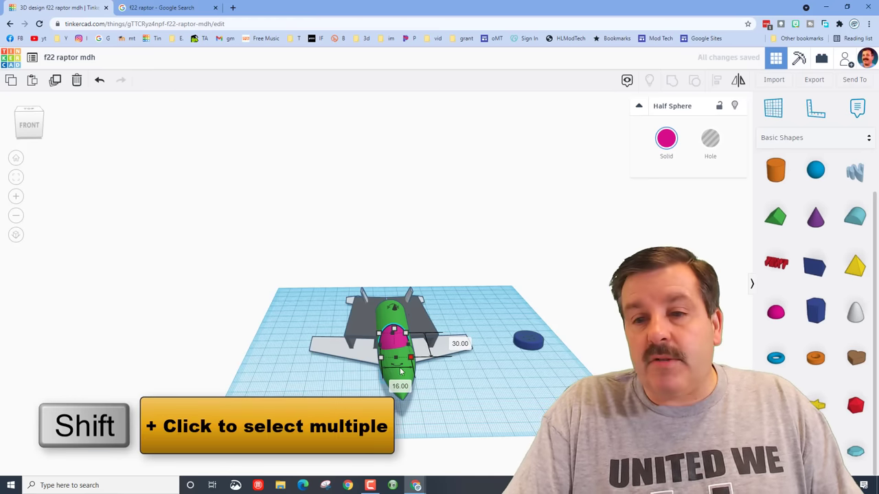
pyautogui.keyDown('shift'); pyautogui.click(402, 375); pyautogui.keyUp('shift')
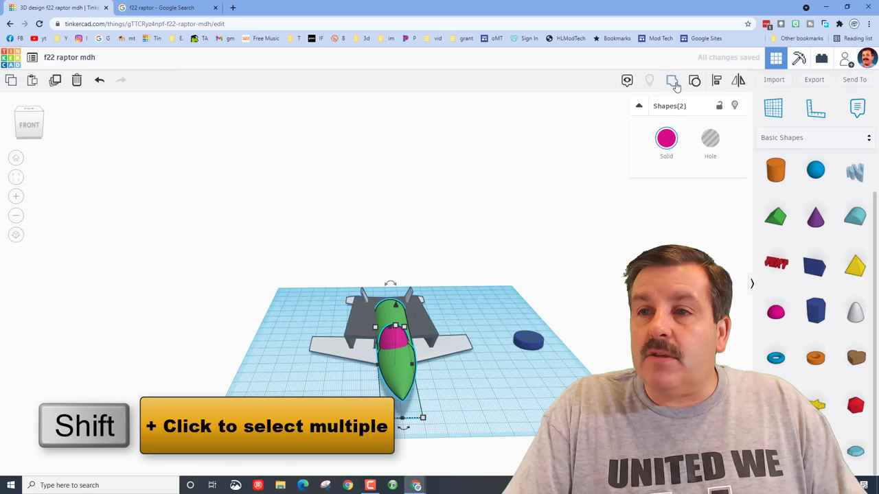
pyautogui.click(716, 84)
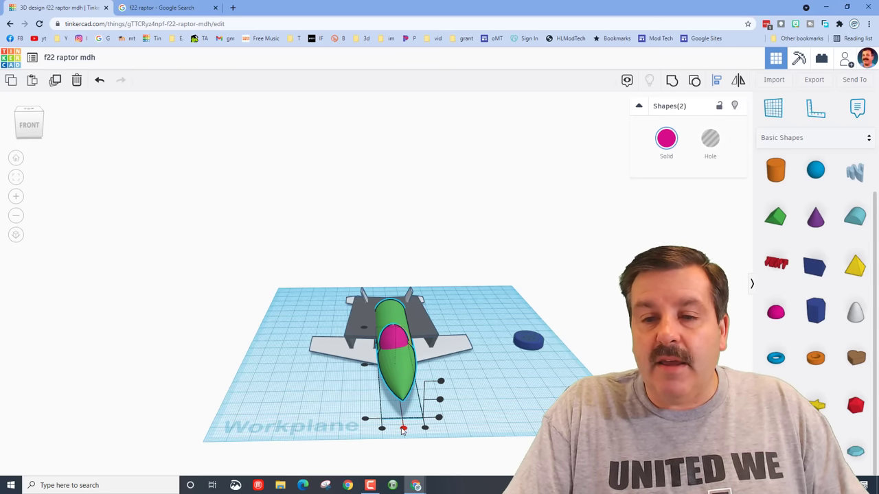
pyautogui.click(466, 363)
# Step: Group the half-sphere canopy with the fuselage and make the group multicolor so both parts keep their own colors
pyautogui.moveTo(556, 368); pyautogui.dragTo(197, 356, button='right')
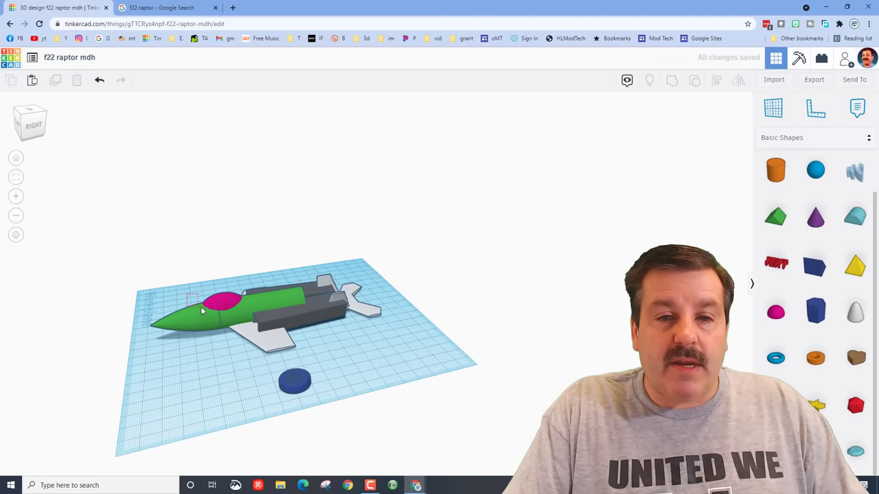
pyautogui.moveTo(204, 310); pyautogui.dragTo(204, 309)
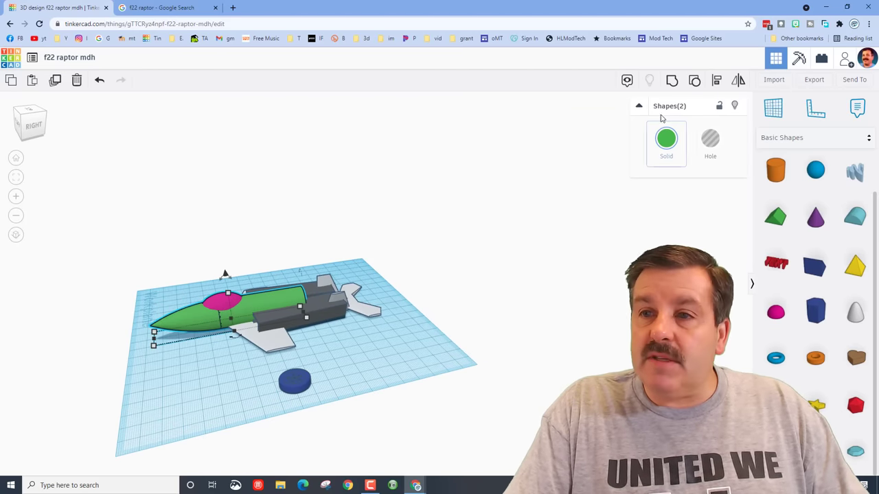
pyautogui.click(673, 81)
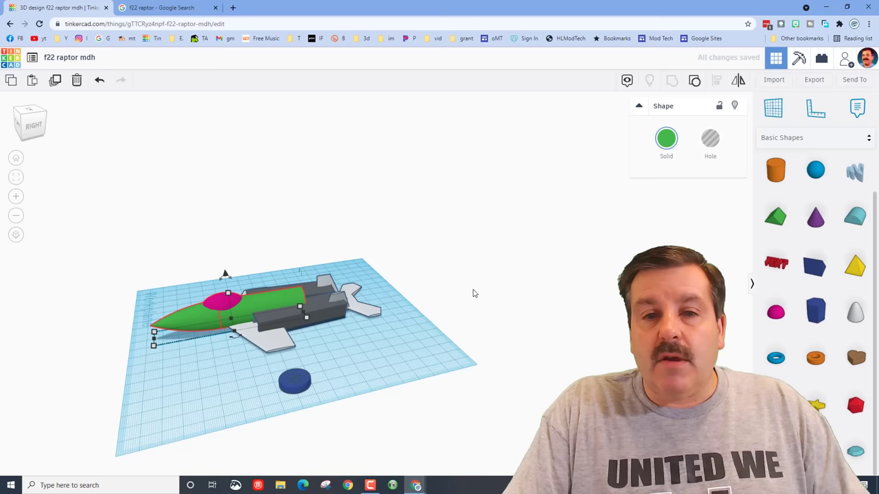
pyautogui.click(667, 140)
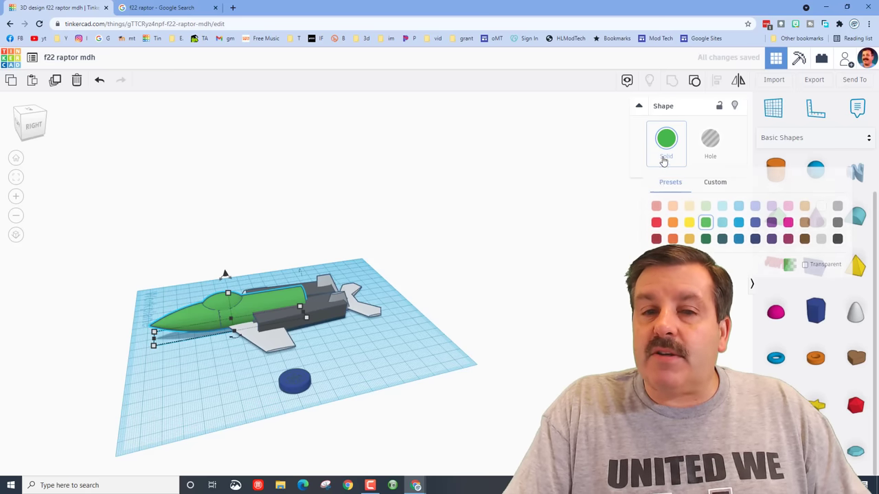
pyautogui.click(670, 264)
pyautogui.click(181, 400)
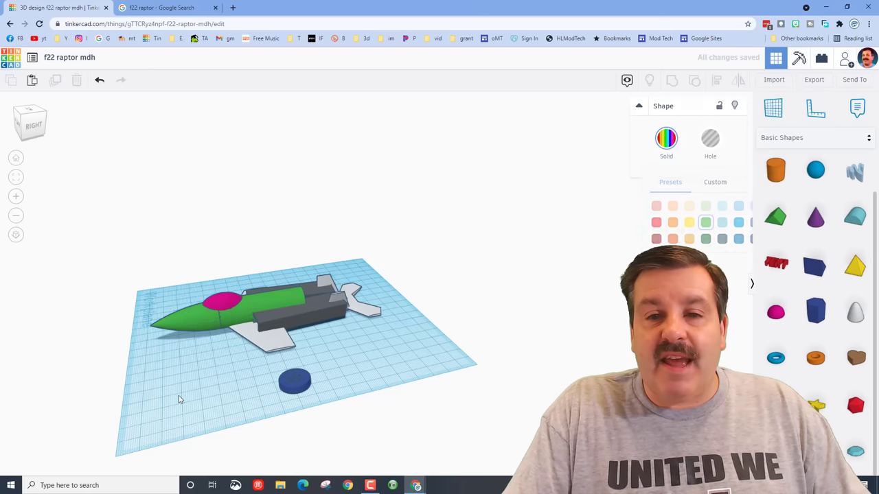
# Step: Hide the fuselage group and the main wing to leave the two engine intakes and the tail exposed
pyautogui.moveTo(181, 399); pyautogui.dragTo(365, 401, button='right')
pyautogui.scroll(3, 457, 404)
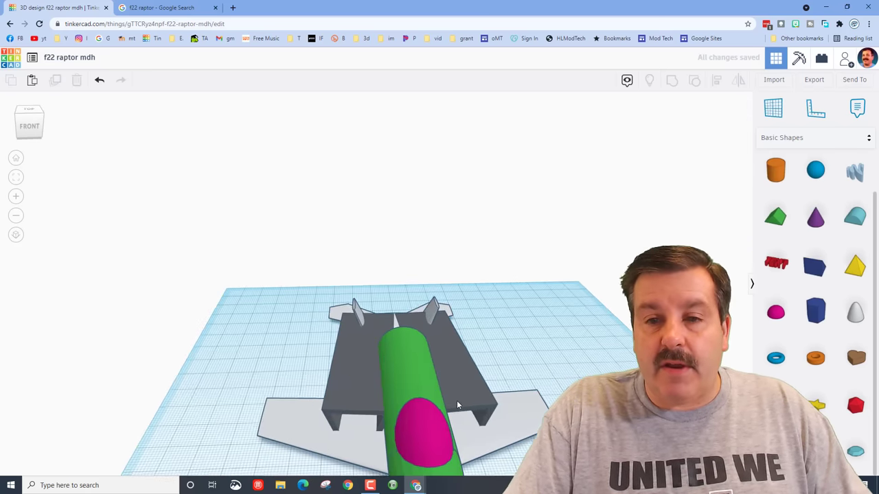
pyautogui.moveTo(458, 400); pyautogui.dragTo(446, 365, button='right')
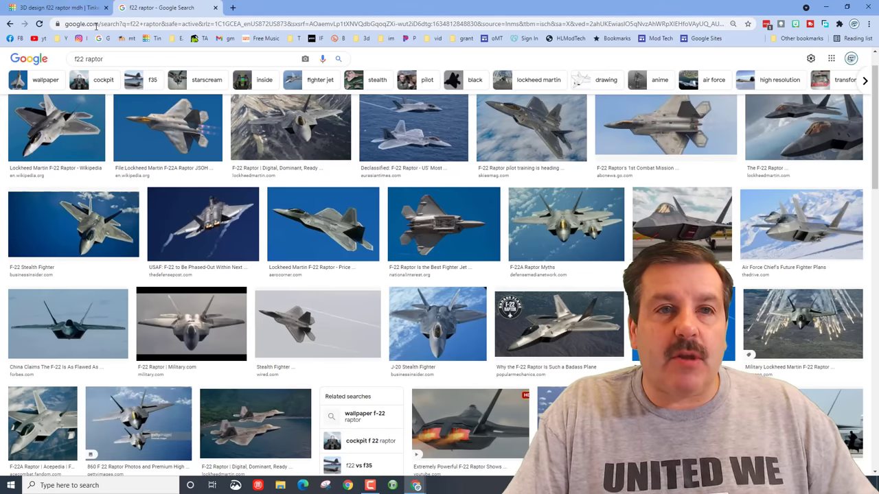
pyautogui.click(68, 8)
pyautogui.moveTo(517, 421); pyautogui.dragTo(467, 432, button='right')
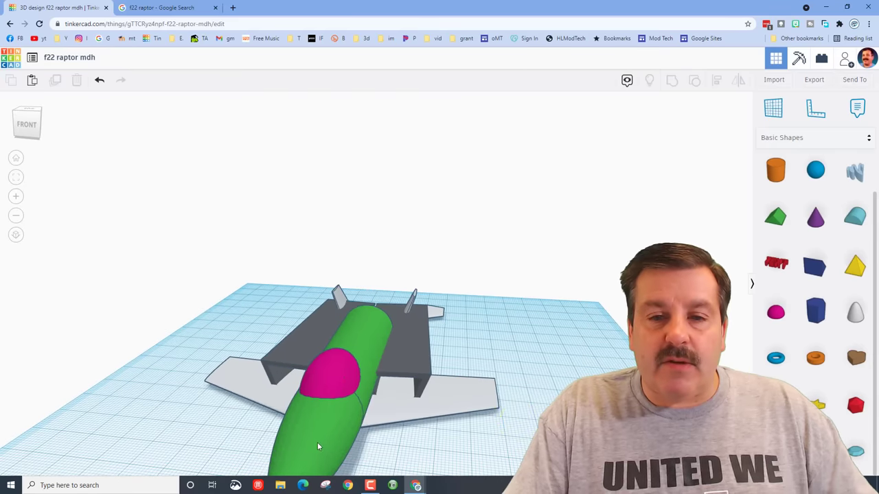
pyautogui.click(317, 443)
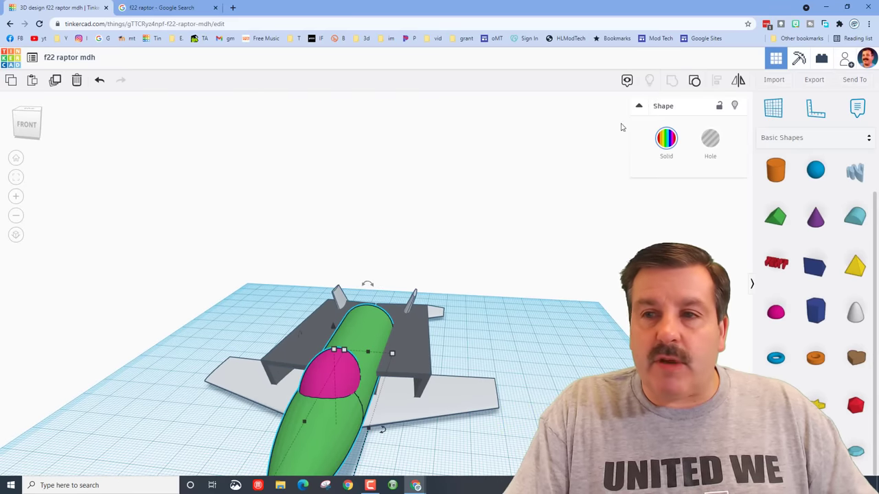
pyautogui.click(735, 107)
pyautogui.click(328, 423)
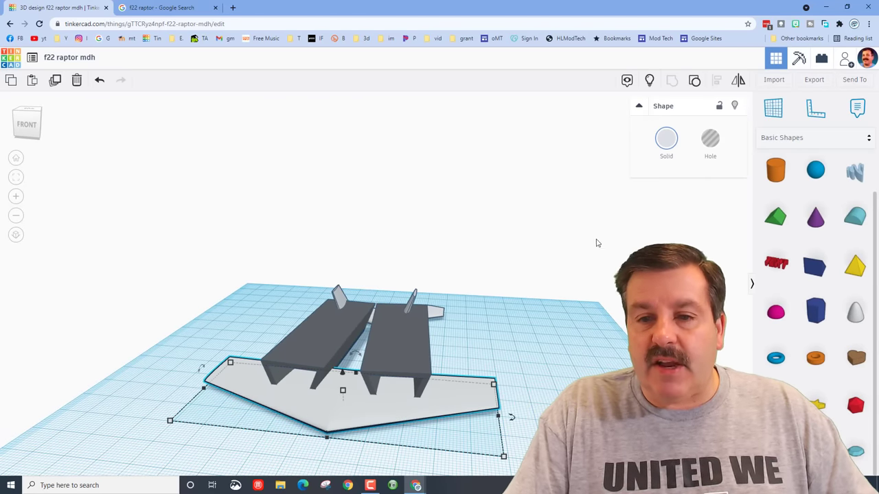
pyautogui.click(734, 106)
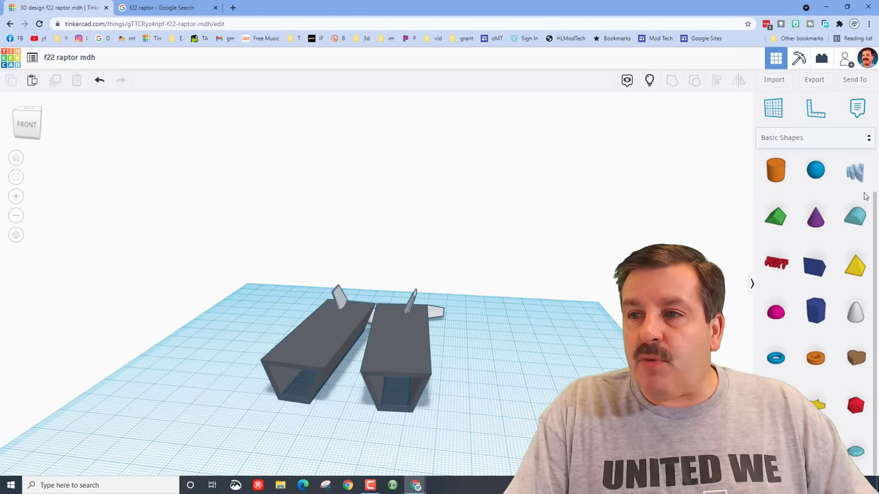
# Step: Place a box hole on the workplane beside the right engine intake
pyautogui.scroll(2, 779, 214)
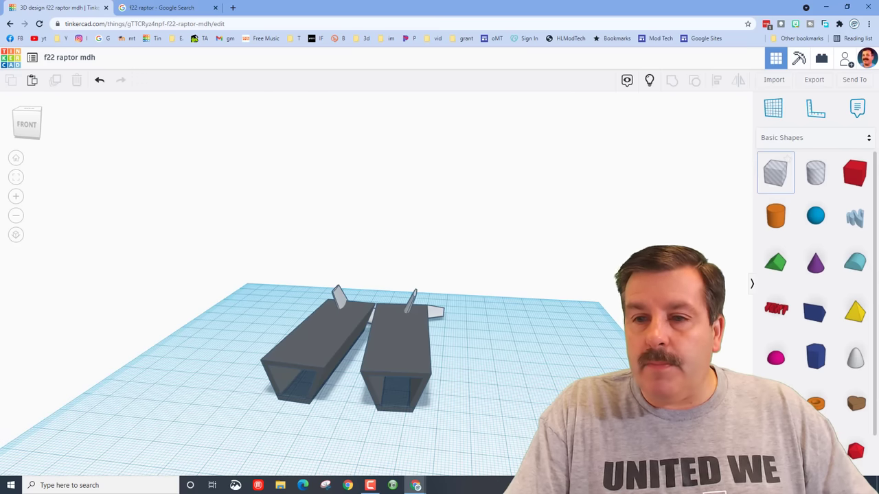
pyautogui.moveTo(775, 171); pyautogui.dragTo(481, 429)
pyautogui.scroll(-3, 471, 381)
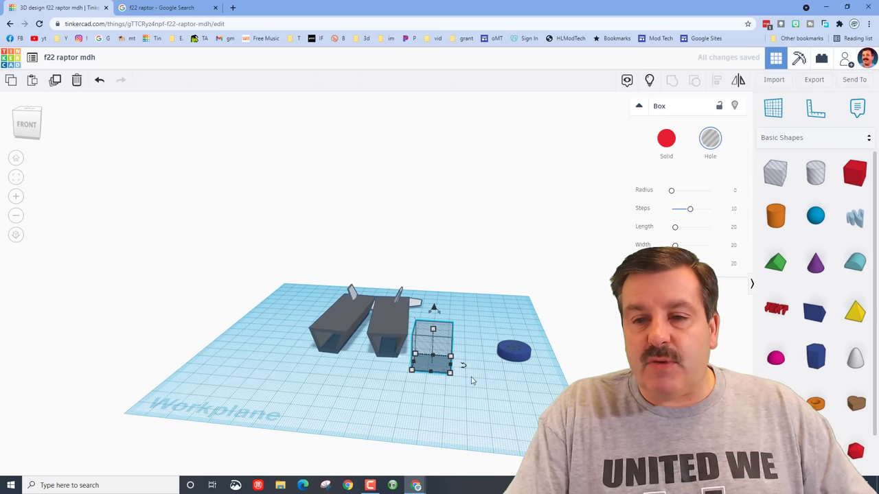
# Step: Try to rotate the 20 mm box hole and move it over the front of the right intake, and undo both changes
pyautogui.moveTo(464, 368); pyautogui.dragTo(460, 360)
pyautogui.moveTo(375, 437); pyautogui.dragTo(440, 457, button='right')
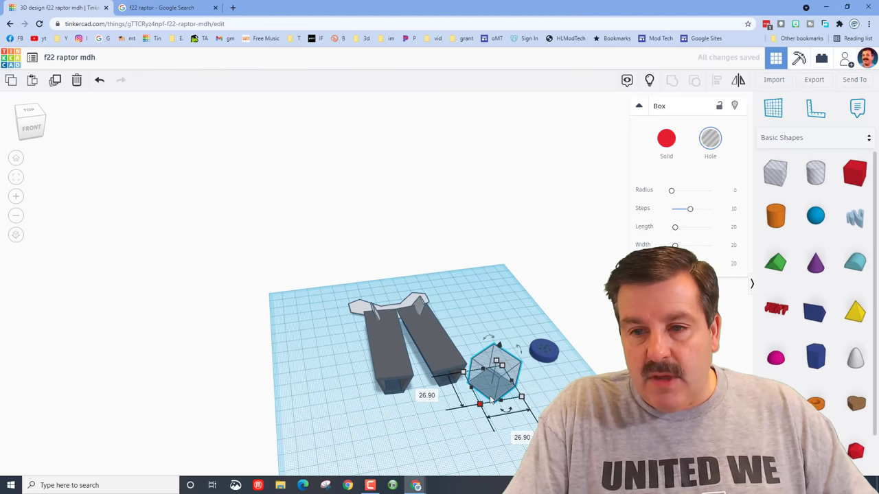
pyautogui.moveTo(484, 411); pyautogui.dragTo(455, 404)
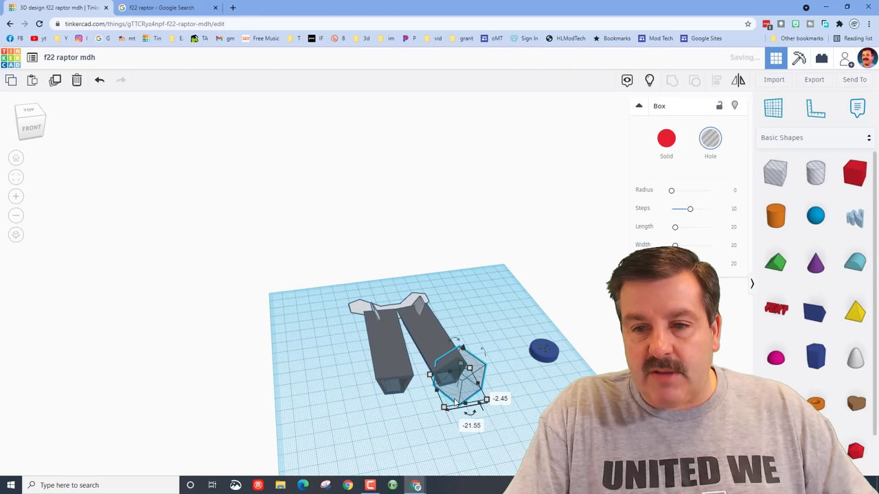
pyautogui.moveTo(454, 396)
pyautogui.mouseDown(button='right')
pyautogui.moveTo(532, 424)
pyautogui.moveTo(476, 393)
pyautogui.moveTo(520, 422)
pyautogui.moveTo(502, 412)
pyautogui.moveTo(477, 387)
pyautogui.moveTo(441, 402)
pyautogui.mouseUp(button='right')
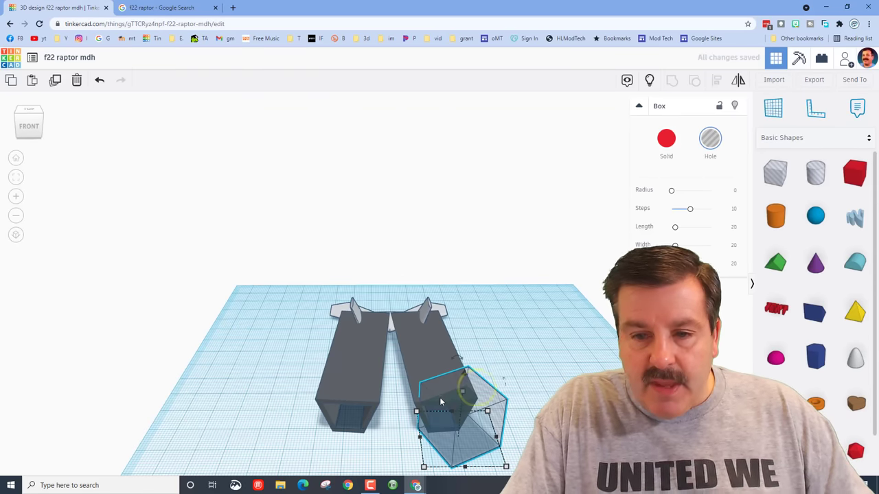
pyautogui.hotkey('ctrl', 'z')
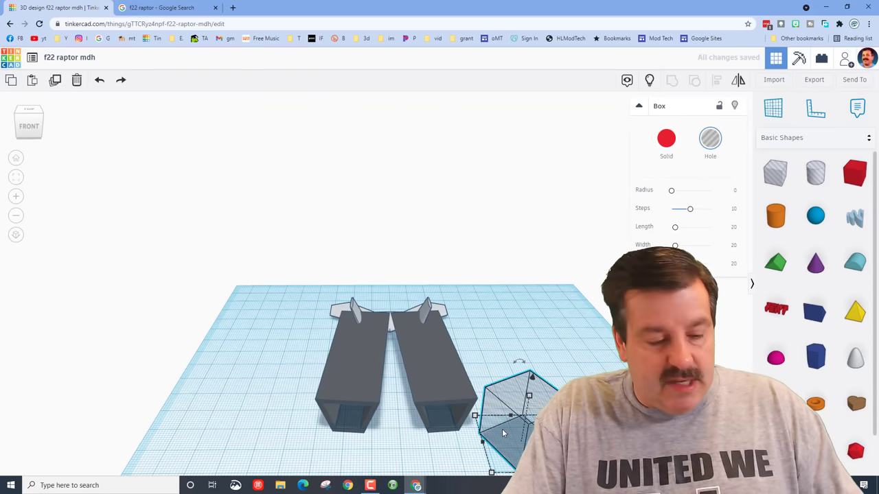
pyautogui.hotkey('ctrl', 'z')
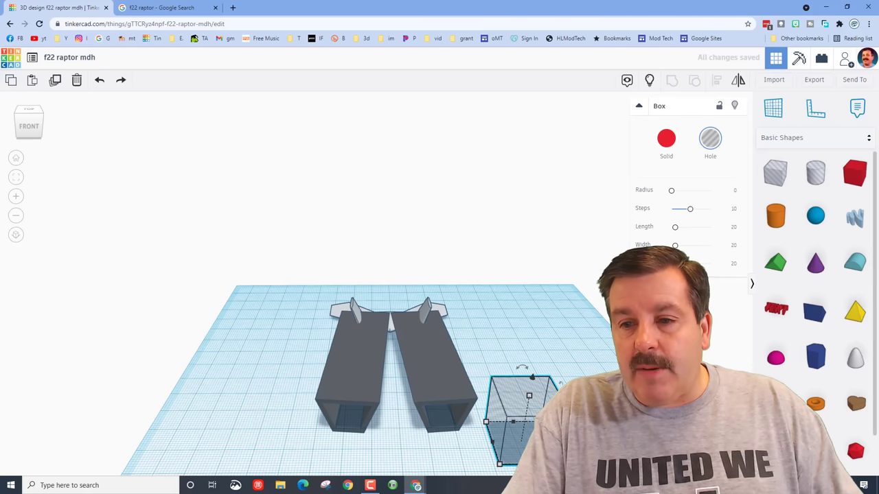
# Step: Set the box hole's width to 30 mm
pyautogui.scroll(-2, 481, 412)
pyautogui.click(483, 430)
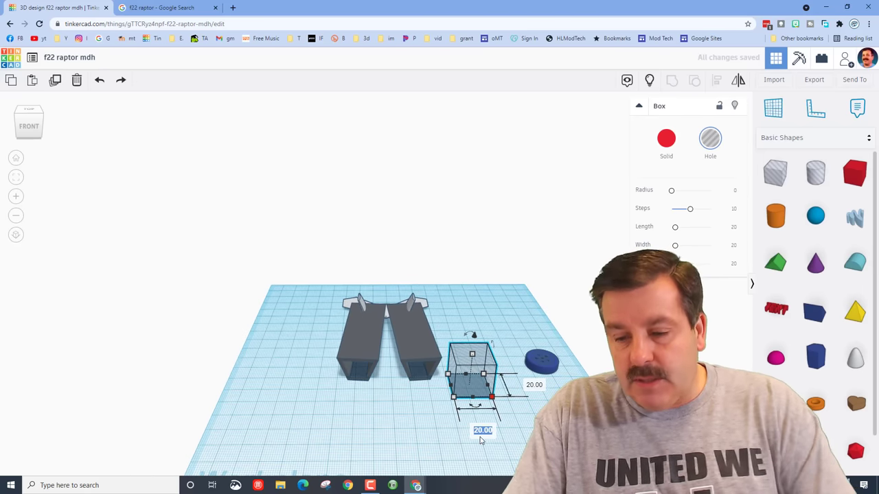
pyautogui.write('30')
pyautogui.press('Return')
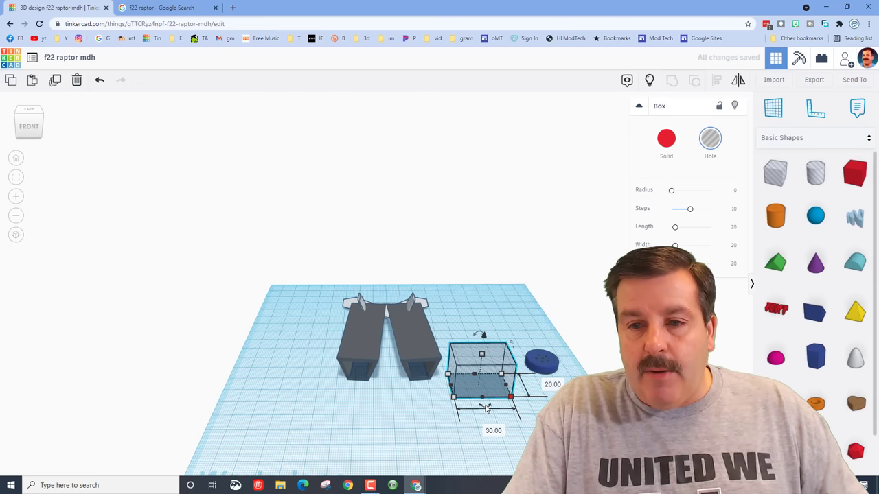
# Step: Rotate the box hole to an angle and position it across the front end of the right intake
pyautogui.moveTo(486, 408); pyautogui.dragTo(436, 392)
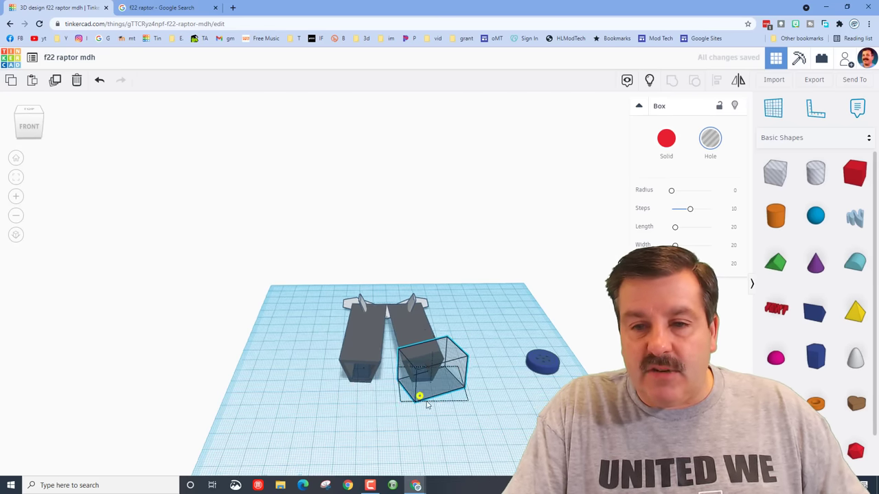
pyautogui.moveTo(418, 396); pyautogui.dragTo(526, 348, button='right')
pyautogui.moveTo(514, 381); pyautogui.dragTo(364, 423, button='right')
# Step: Duplicate the angled box hole and mirror the copy left to right
pyautogui.hotkey('ctrl', 'd')
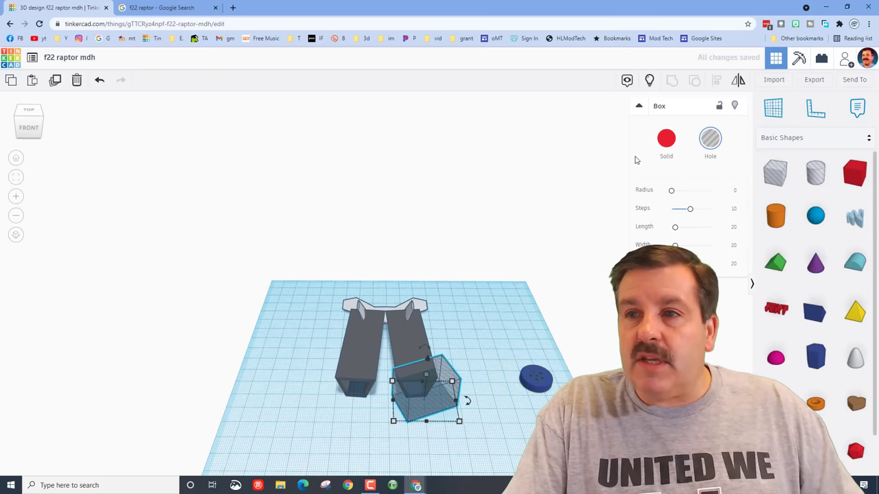
pyautogui.click(430, 436)
pyautogui.press('Escape')
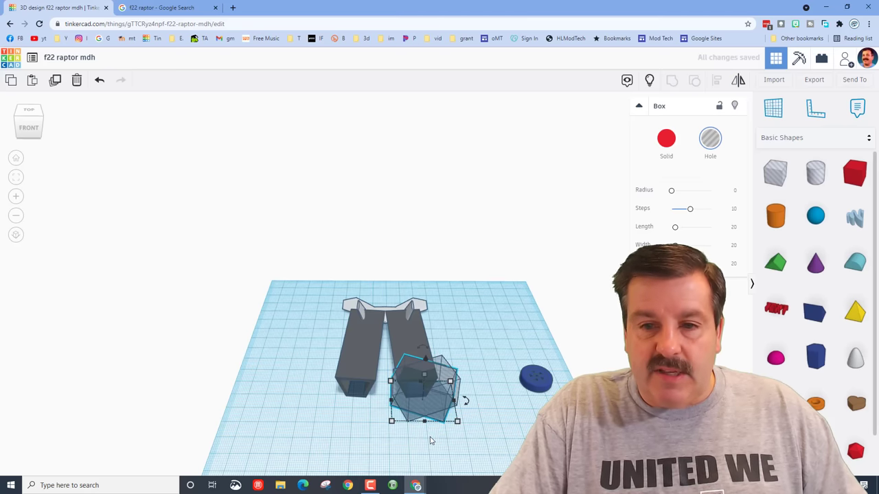
# Step: Nudge the mirrored box hole sideways until it covers the front end of the left intake at the matching position
pyautogui.press('Left')
pyautogui.press('Left')
pyautogui.press('Left')
pyautogui.press('Left')
pyautogui.press('Left')
pyautogui.press('Left')
pyautogui.press('Left')
pyautogui.press('Left')
pyautogui.press('Left')
pyautogui.press('Left')
pyautogui.press('Left')
pyautogui.press('Left')
pyautogui.press('Left')
pyautogui.press('Left')
pyautogui.press('Left')
pyautogui.press('Left')
pyautogui.press('Left')
pyautogui.press('Left')
pyautogui.press('Left')
pyautogui.press('Left')
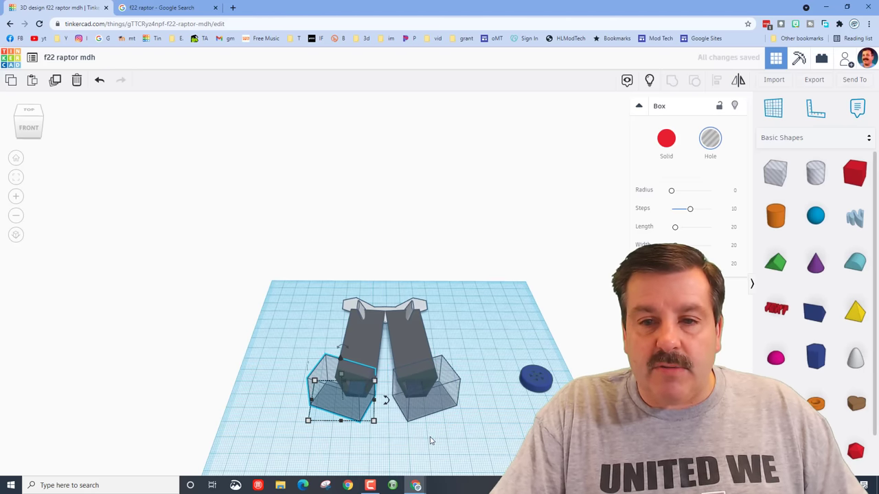
pyautogui.press('Right')
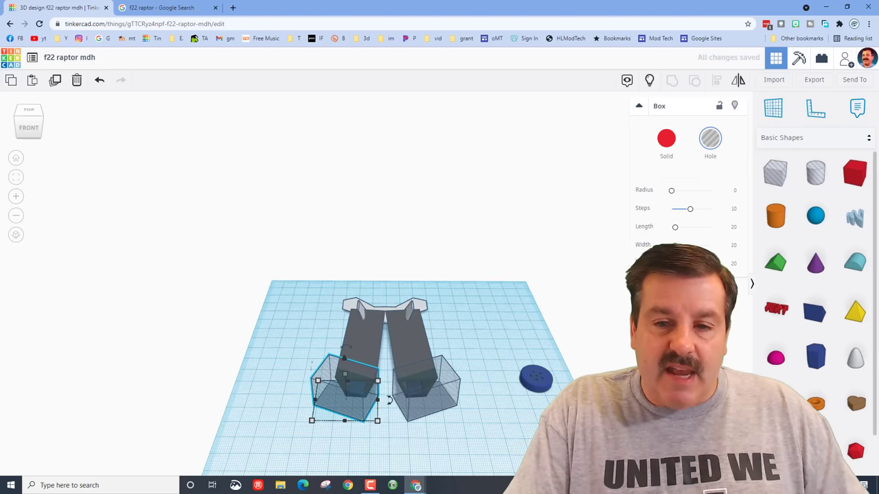
# Step: Fine-tune the right box hole's sideways position by nudging it slightly outward at the front of the right intake
pyautogui.moveTo(474, 463); pyautogui.dragTo(279, 453, button='right')
pyautogui.click(222, 279)
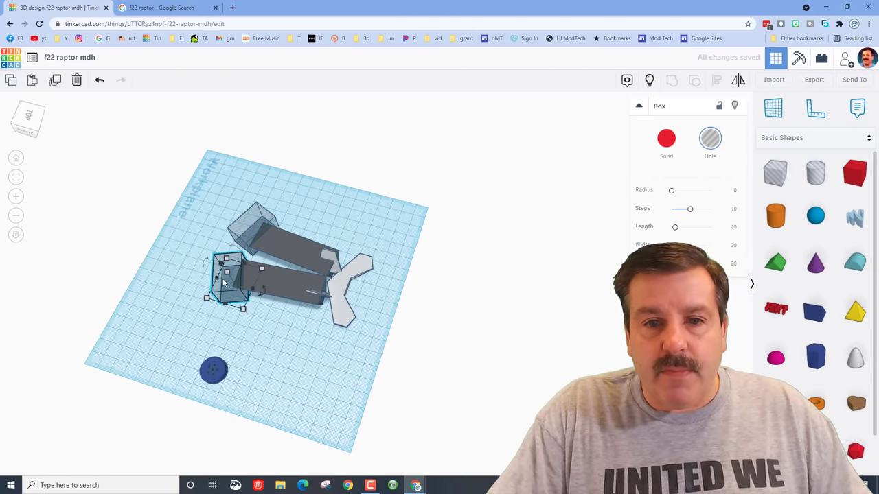
pyautogui.press('Up')
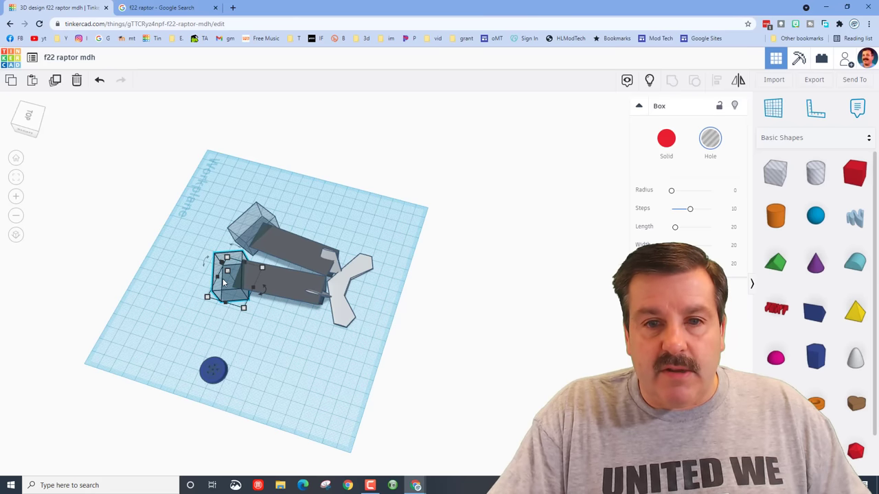
pyautogui.press('Down')
pyautogui.press('Down')
pyautogui.press('Up')
pyautogui.press('Down')
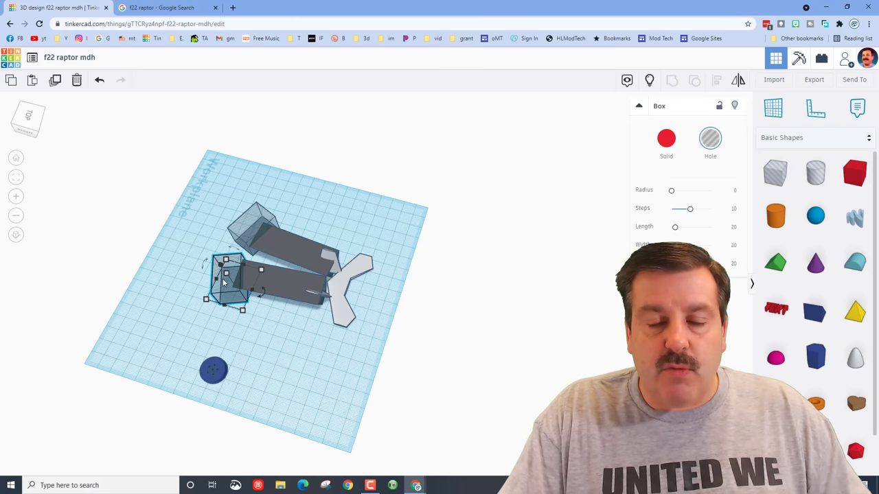
# Step: Group the engine intakes with the two angled box holes so their front ends are cut at an angle
pyautogui.scroll(5, 224, 278)
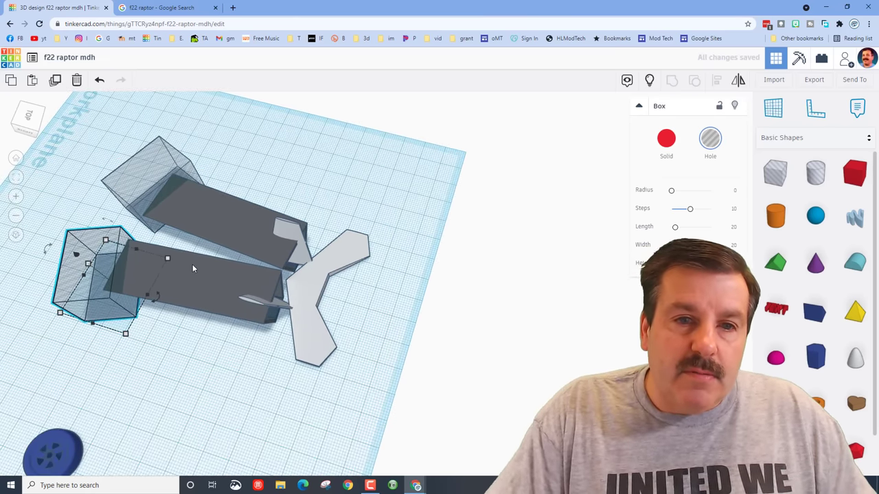
pyautogui.scroll(-4, 186, 357)
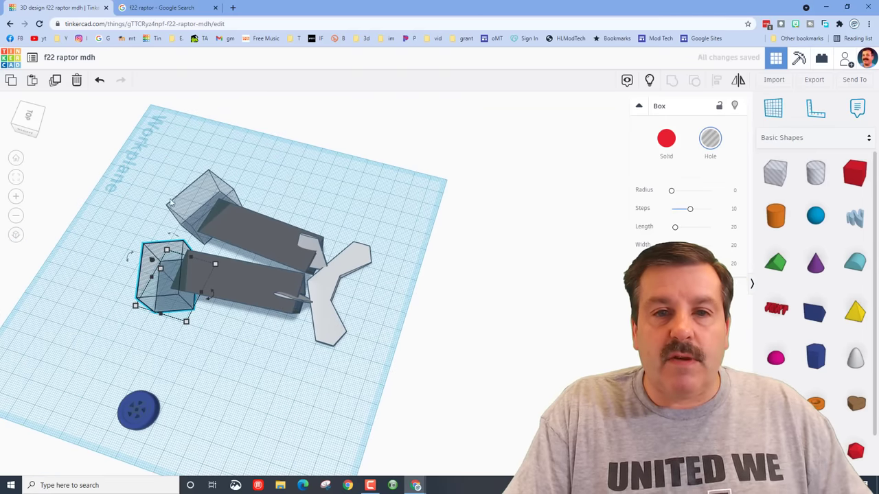
pyautogui.moveTo(136, 184); pyautogui.dragTo(227, 305)
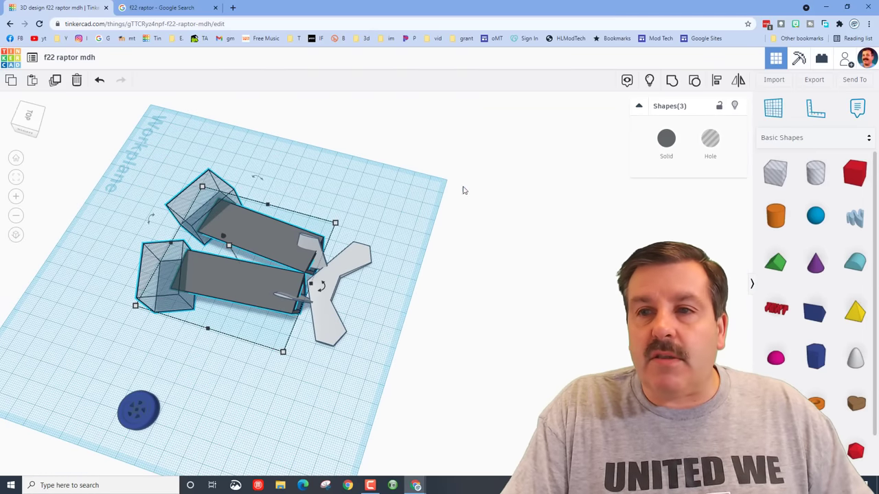
pyautogui.click(673, 80)
pyautogui.moveTo(247, 266); pyautogui.dragTo(450, 219, button='right')
pyautogui.moveTo(208, 424); pyautogui.dragTo(239, 404, button='right')
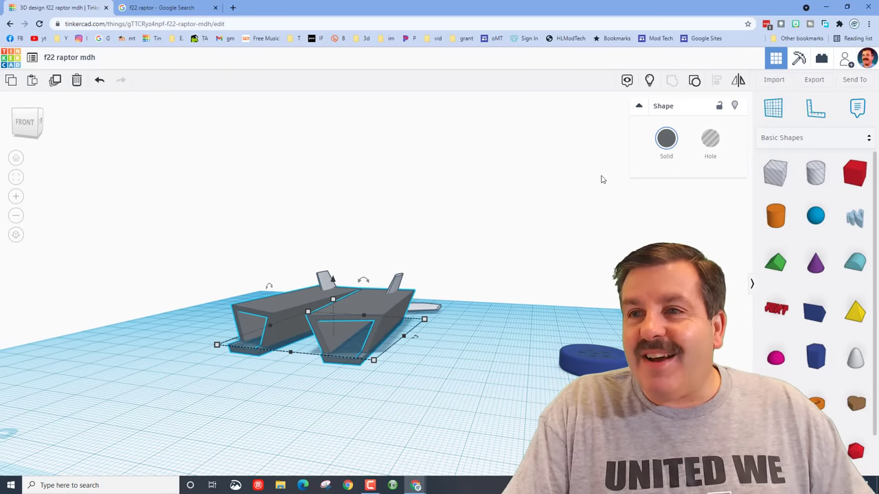
# Step: Inside the intake group, lower the right box hole about 5 mm and the left one 3 mm below the workplane
pyautogui.doubleClick(352, 304)
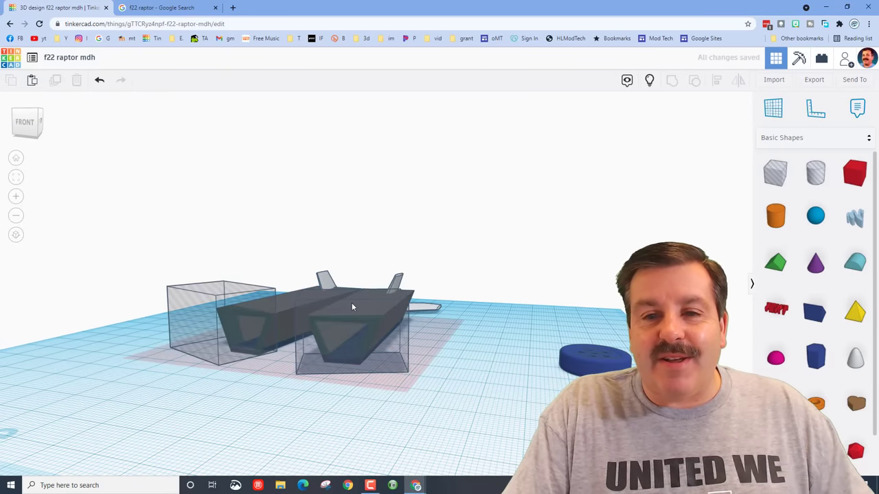
pyautogui.moveTo(438, 324); pyautogui.dragTo(336, 332, button='right')
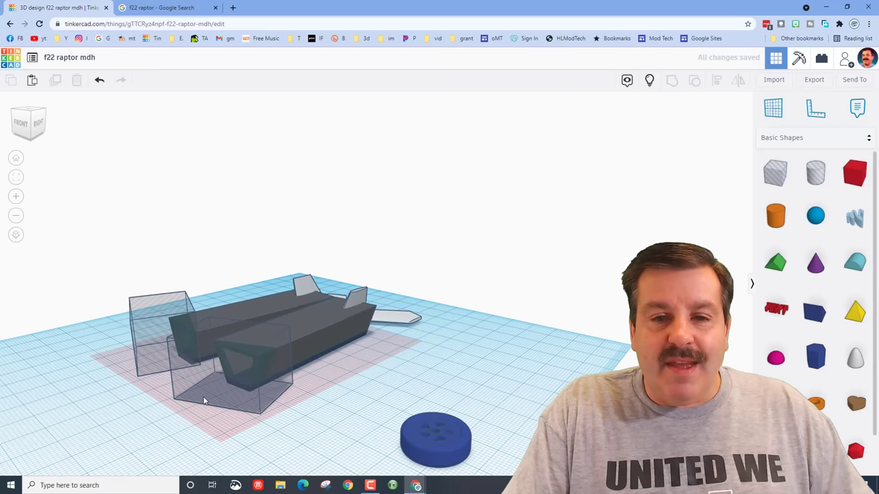
pyautogui.click(243, 391)
pyautogui.moveTo(243, 391); pyautogui.dragTo(261, 330, button='right')
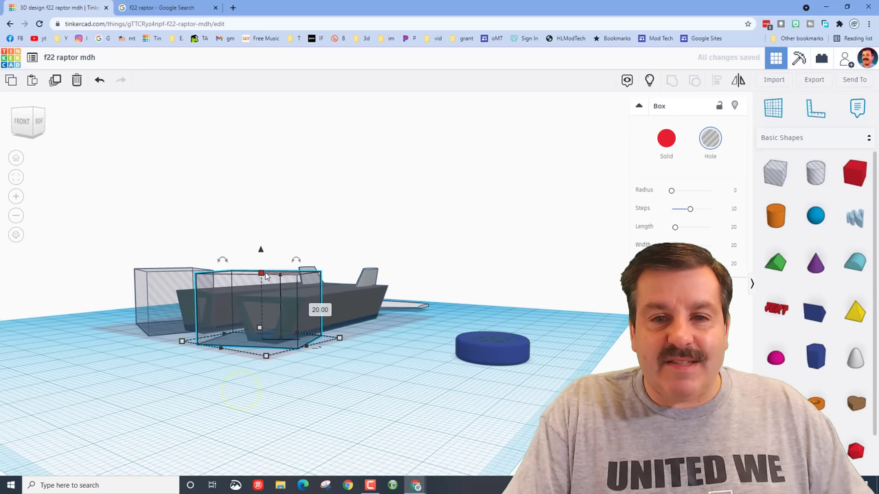
pyautogui.moveTo(261, 251); pyautogui.dragTo(258, 267)
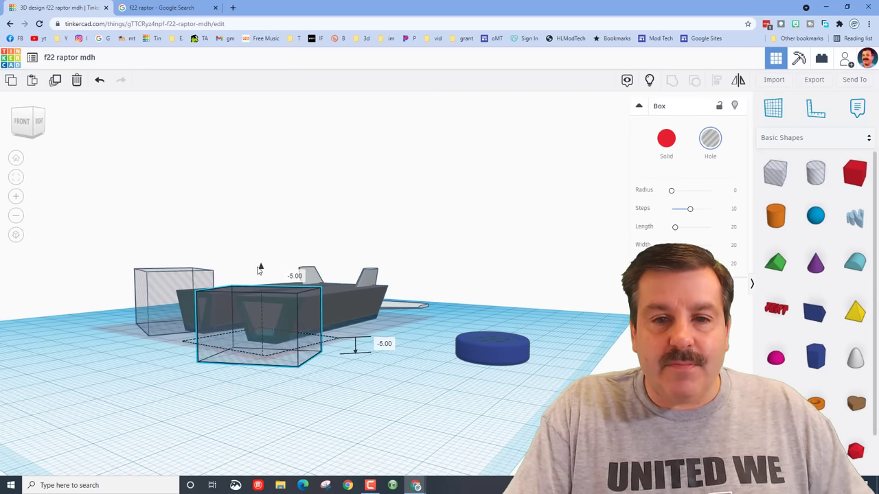
pyautogui.click(186, 275)
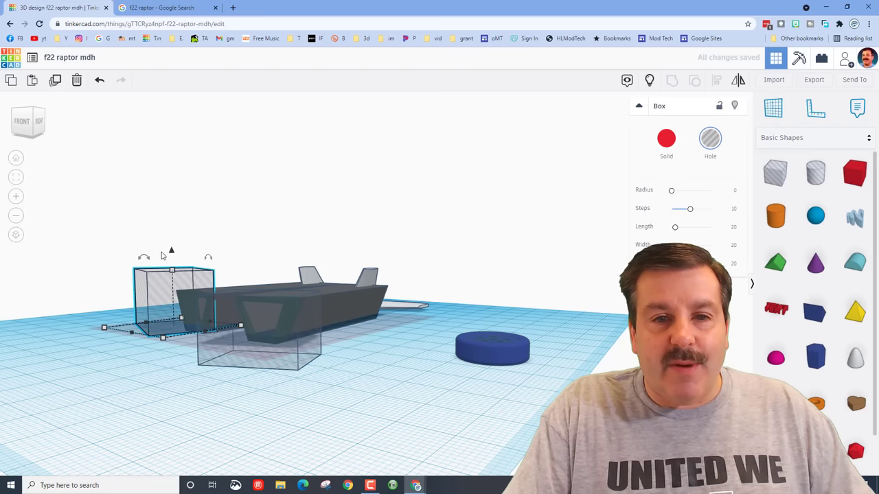
pyautogui.moveTo(172, 256); pyautogui.dragTo(171, 259)
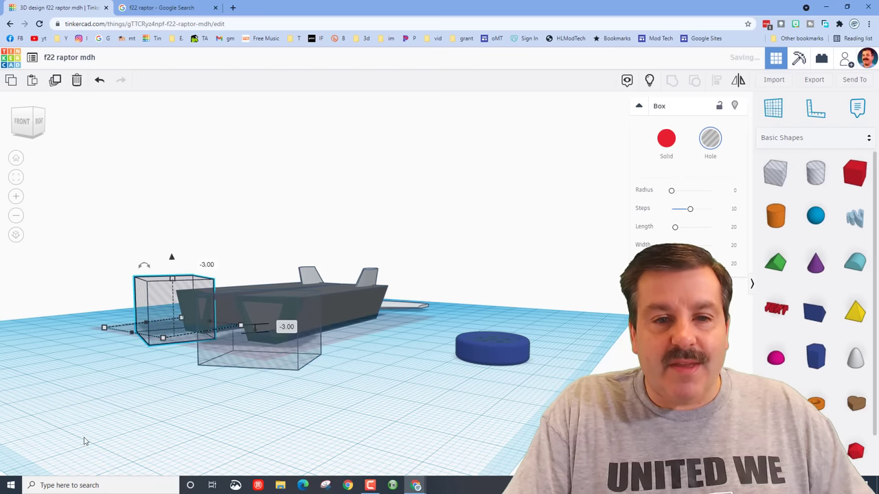
pyautogui.click(108, 401)
pyautogui.moveTo(323, 397); pyautogui.dragTo(288, 410, button='right')
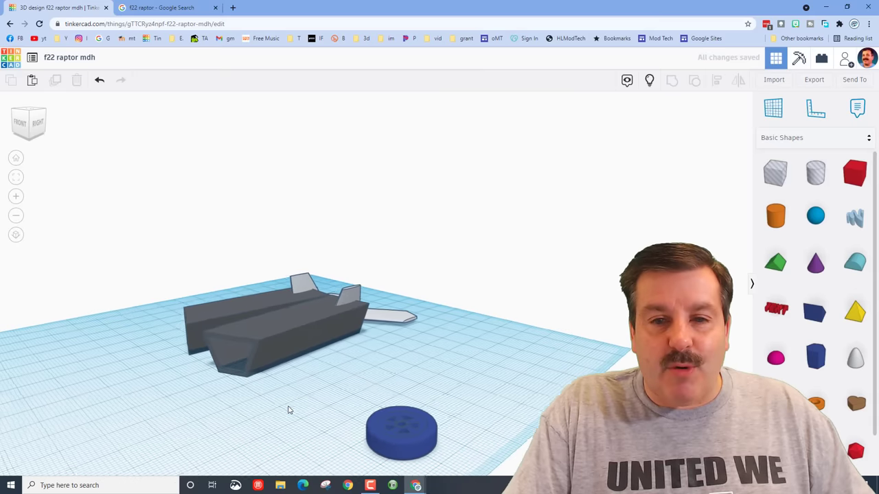
# Step: Drop the cut intake group onto the workplane and show all the hidden aircraft parts
pyautogui.click(268, 339)
pyautogui.press('d')
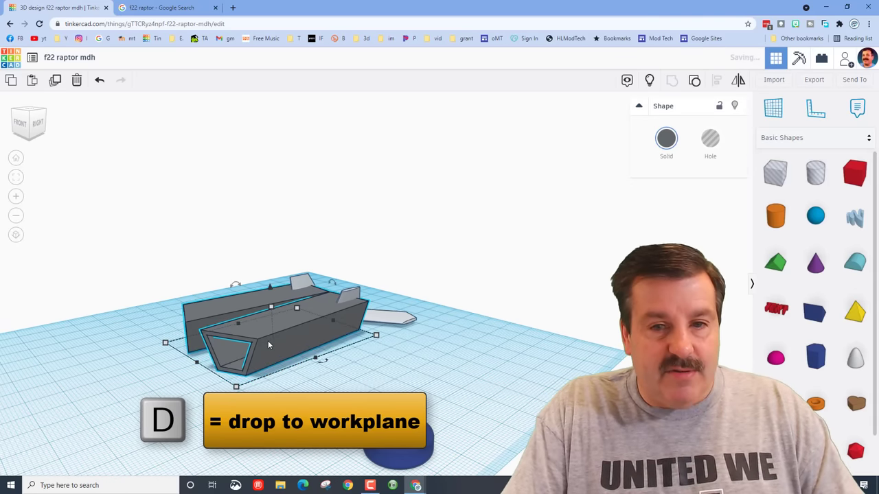
pyautogui.moveTo(263, 387); pyautogui.dragTo(294, 389, button='right')
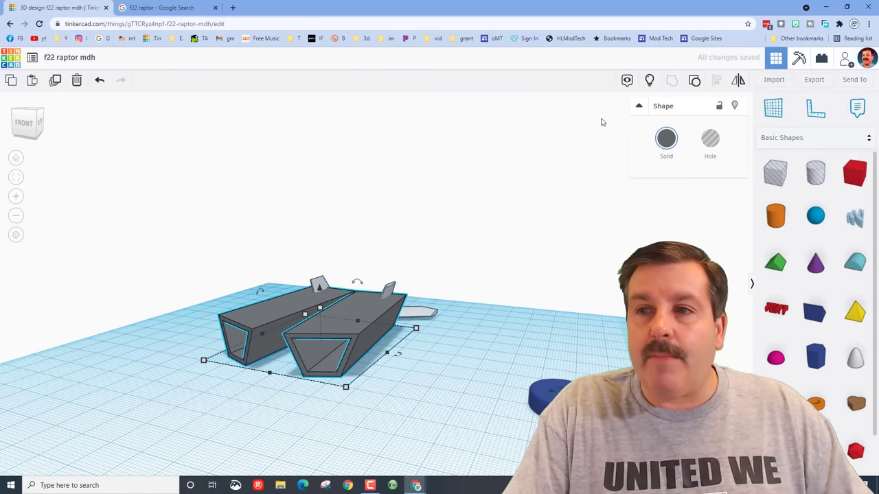
pyautogui.click(649, 79)
pyautogui.moveTo(450, 279); pyautogui.dragTo(320, 377, button='right')
# Step: Scale the multicolor fuselage and canopy group down to about 15.53 mm wide and 80.41 mm long
pyautogui.click(320, 377)
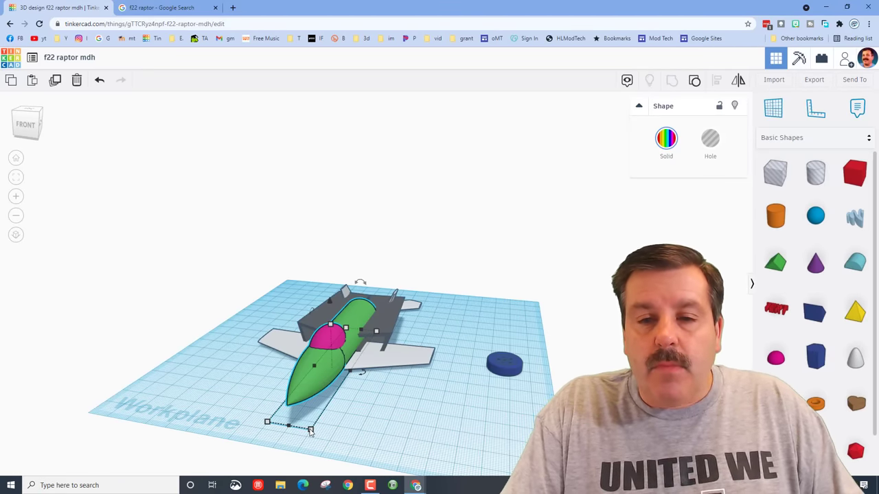
pyautogui.moveTo(311, 431); pyautogui.dragTo(289, 410)
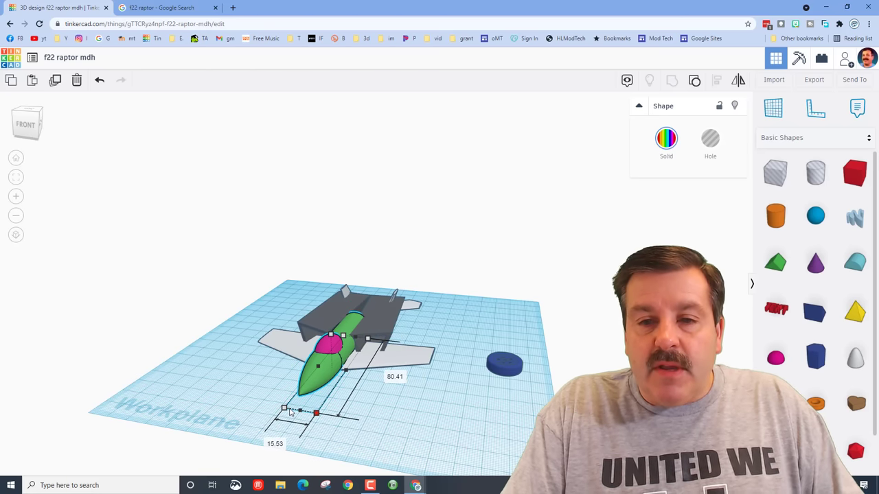
pyautogui.moveTo(319, 397); pyautogui.dragTo(395, 391, button='right')
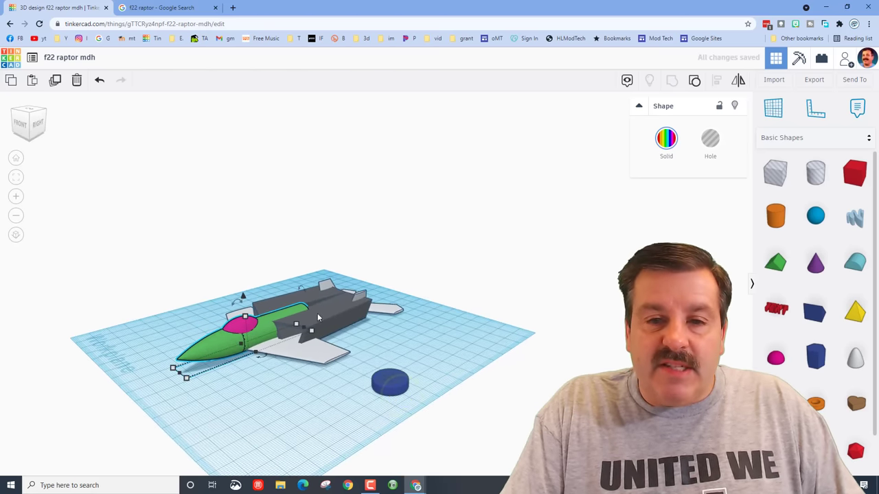
# Step: Nudge the intake group forward along the fuselage until its front ends sit just behind the canopy
pyautogui.click(318, 313)
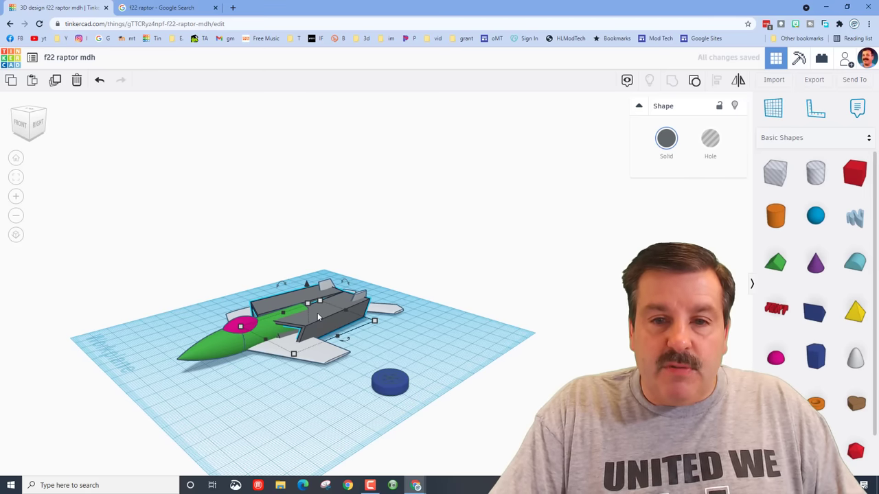
pyautogui.press('Left')
pyautogui.press('Left')
pyautogui.press('Left')
pyautogui.press('Left')
pyautogui.press('Left')
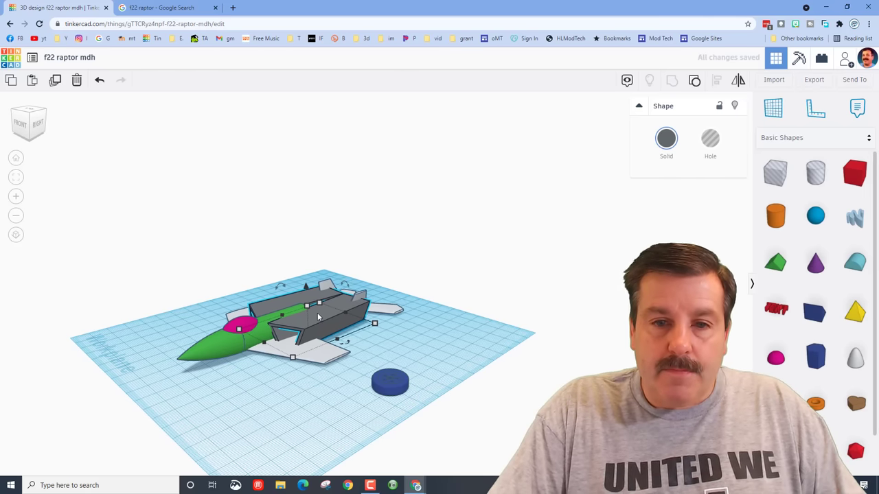
pyautogui.press('Left')
pyautogui.press('Left')
pyautogui.press('Left')
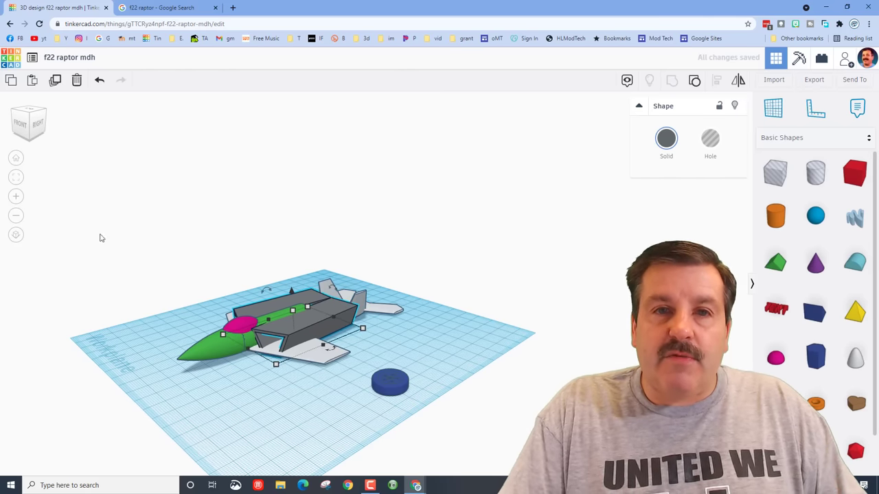
# Step: Check the F-22 reference photos and scale the intake group down around its center to about 53.80 by 45.55 mm
pyautogui.click(159, 7)
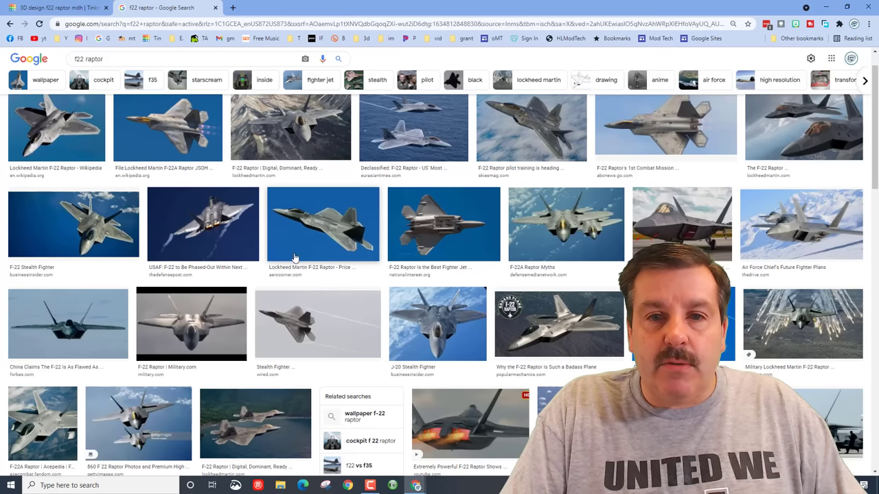
pyautogui.click(75, 10)
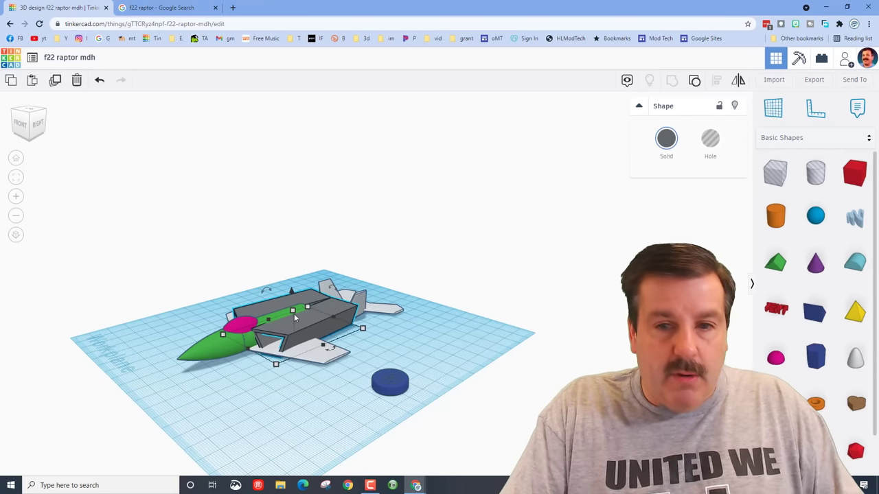
pyautogui.moveTo(293, 312)
pyautogui.moveTo(294, 312)
pyautogui.keyDown('shift'); pyautogui.mouseDown()
pyautogui.moveTo(294, 320)
pyautogui.moveTo(293, 311)
pyautogui.mouseUp(); pyautogui.keyUp('shift')
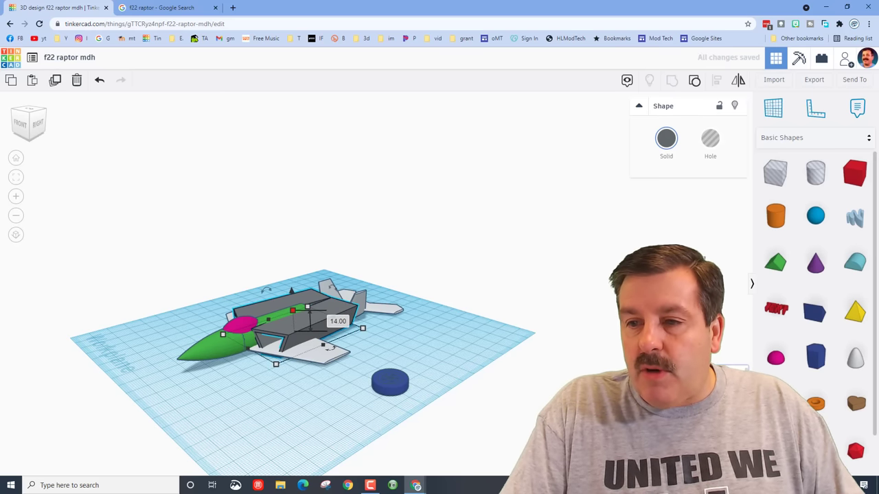
pyautogui.moveTo(307, 311); pyautogui.dragTo(308, 316)
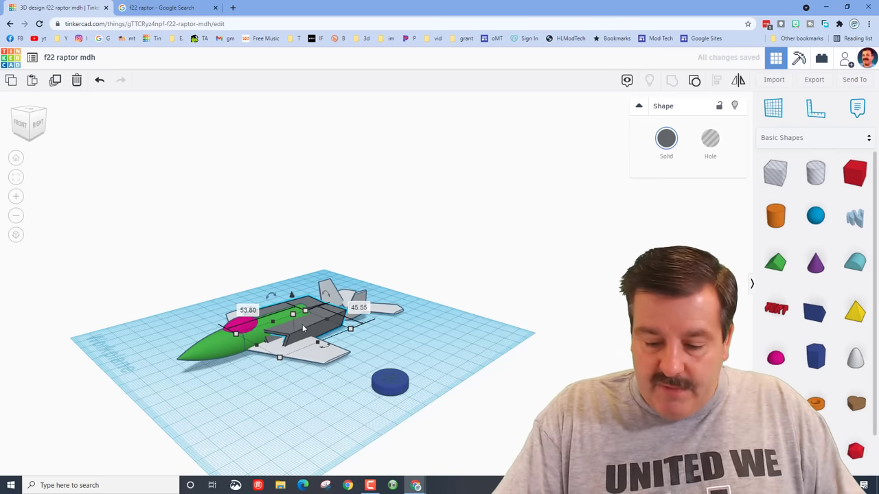
# Step: Nudge the scaled intake group slightly forward alongside the fuselage, toward the canopy
pyautogui.press('Down')
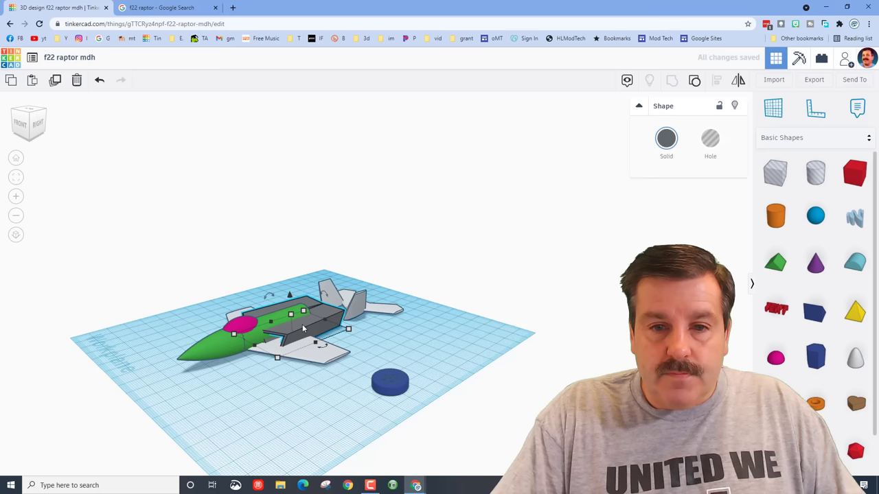
pyautogui.press('Down')
pyautogui.press('Down')
pyautogui.press('Down')
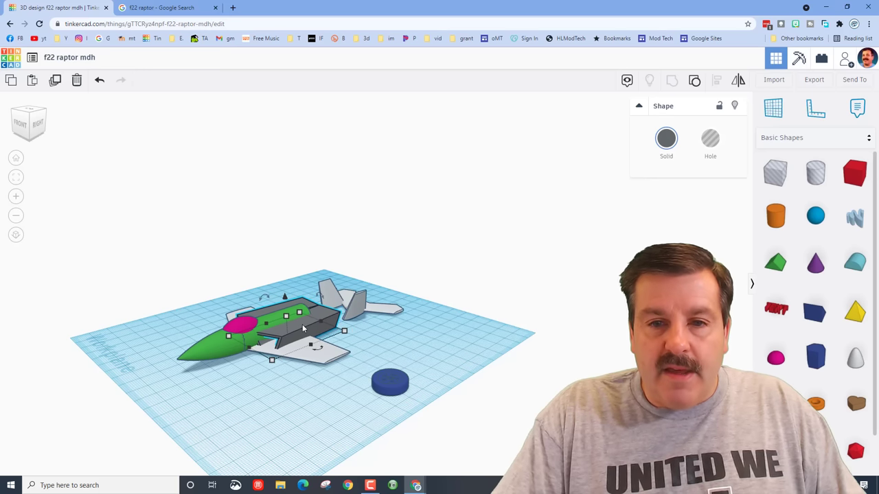
# Step: Check the wing placement in the reference photos and nudge the wings slightly right and well back toward the rear of the intakes
pyautogui.click(299, 360)
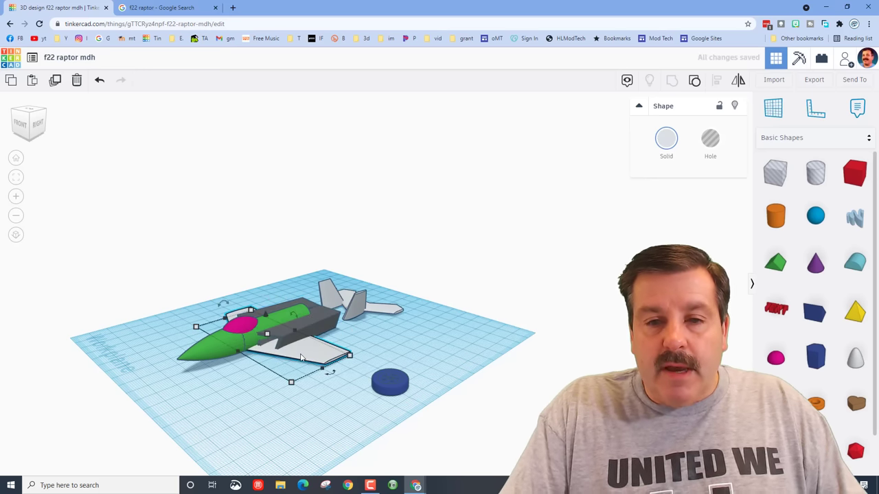
pyautogui.click(203, 10)
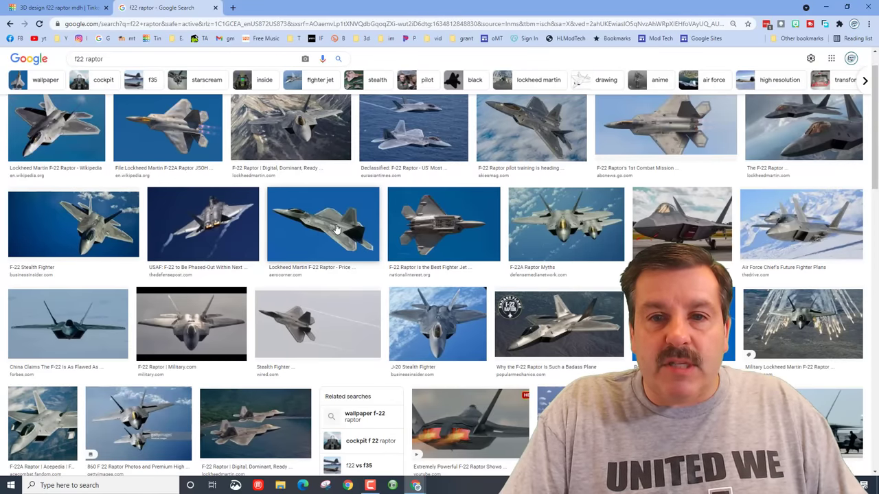
pyautogui.click(46, 13)
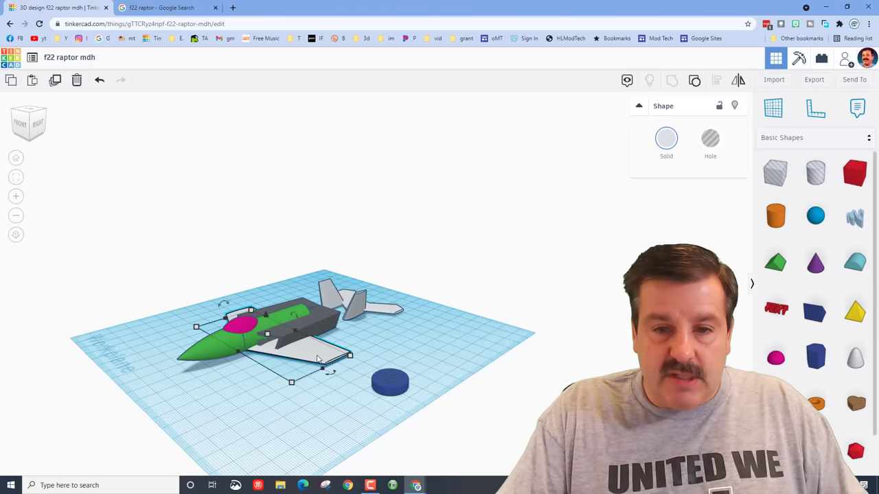
pyautogui.press('Right')
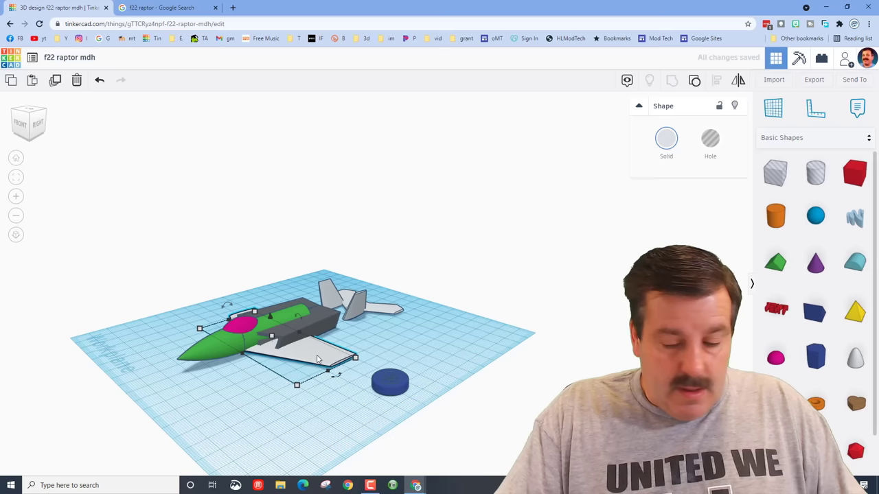
pyautogui.press('Up')
pyautogui.press('Up')
pyautogui.press('Up')
pyautogui.press('Up')
pyautogui.press('Up')
pyautogui.press('Up')
pyautogui.press('Up')
pyautogui.press('Up')
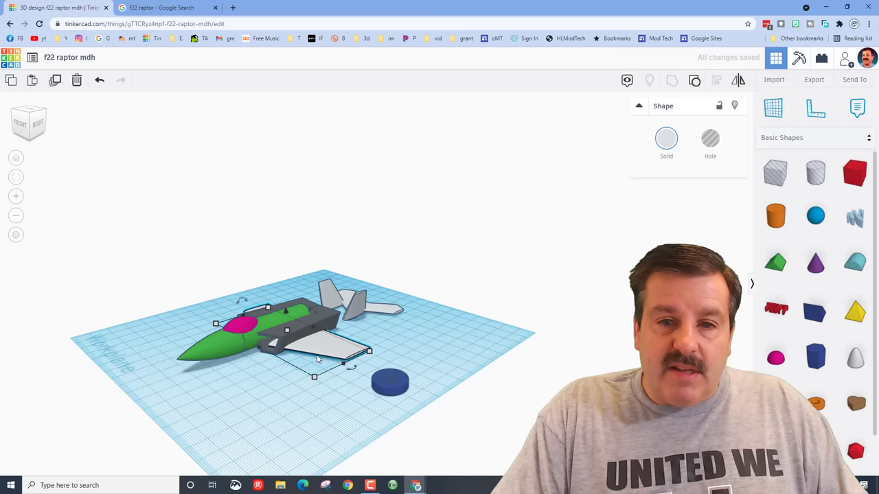
pyautogui.press('Up')
pyautogui.press('Up')
pyautogui.press('Up')
pyautogui.press('Up')
pyautogui.press('Up')
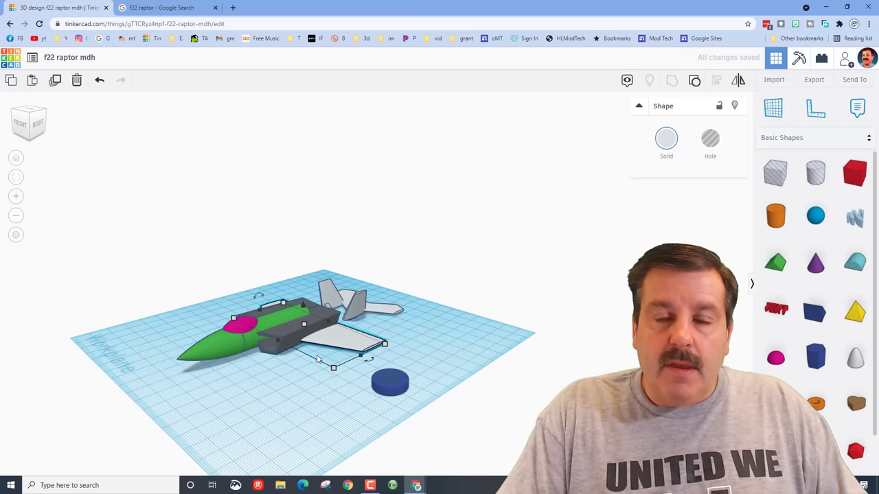
# Step: Compare the wing shape with the reference photos and stretch the wings rearward to about 49.77 mm front to back
pyautogui.click(162, 8)
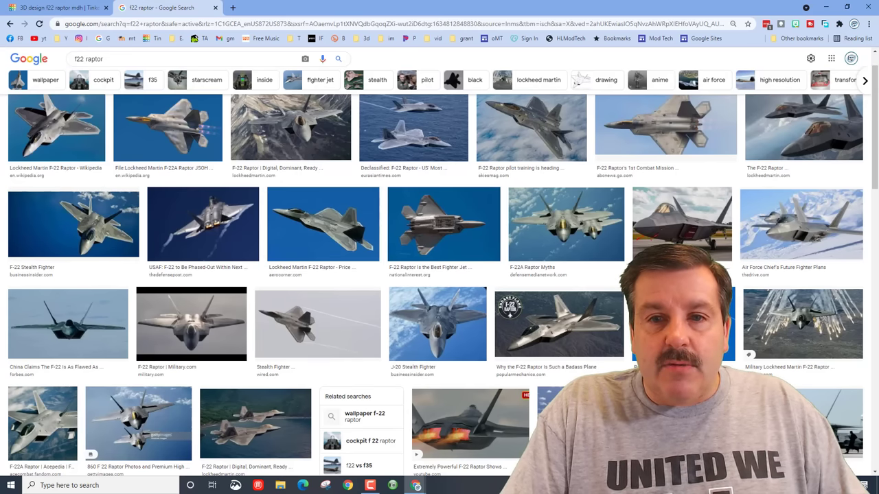
pyautogui.click(62, 8)
pyautogui.moveTo(334, 325); pyautogui.dragTo(273, 353, button='right')
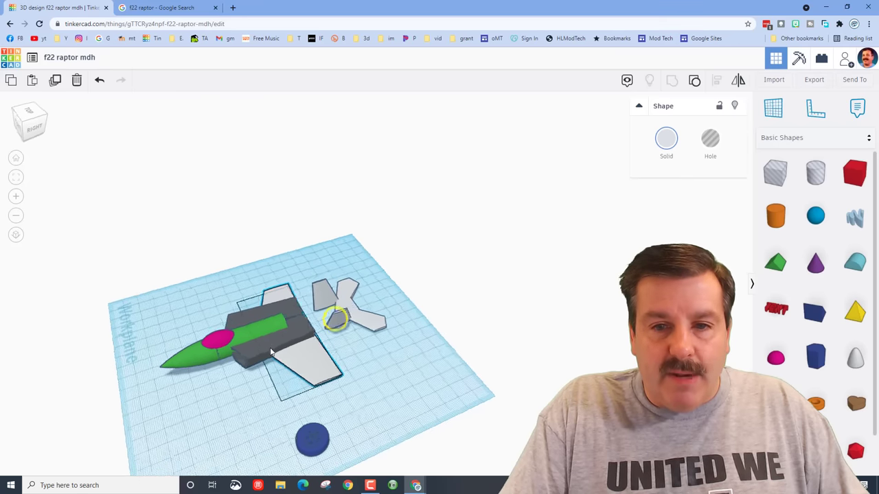
pyautogui.moveTo(307, 323); pyautogui.dragTo(325, 328)
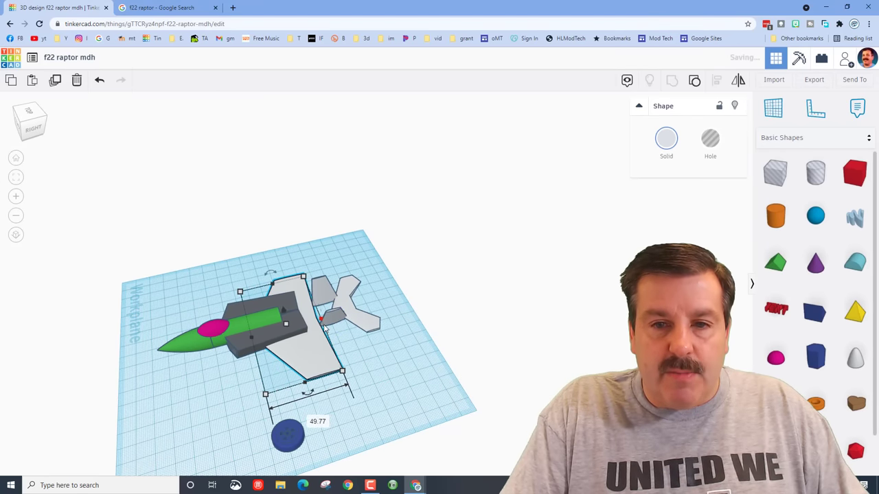
# Step: Select the twin tail fins together with the tailplane and nudge them forward onto the rear of the wings
pyautogui.click(340, 318)
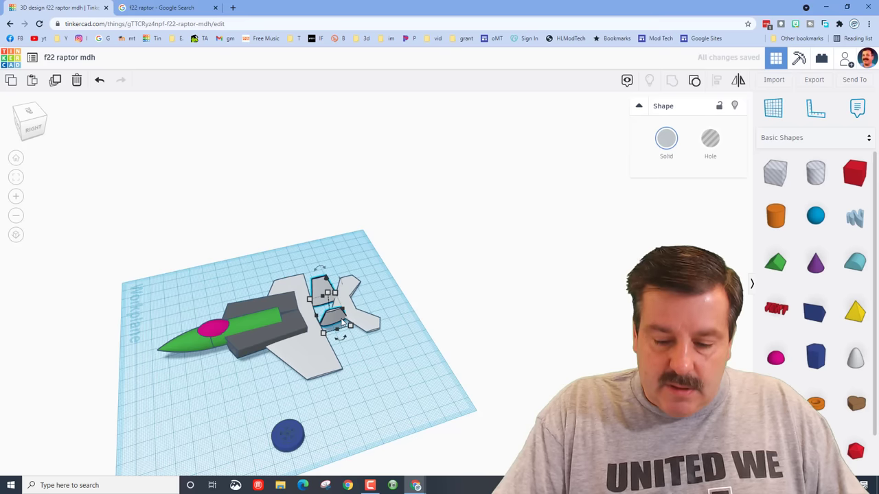
pyautogui.moveTo(386, 284); pyautogui.dragTo(336, 327)
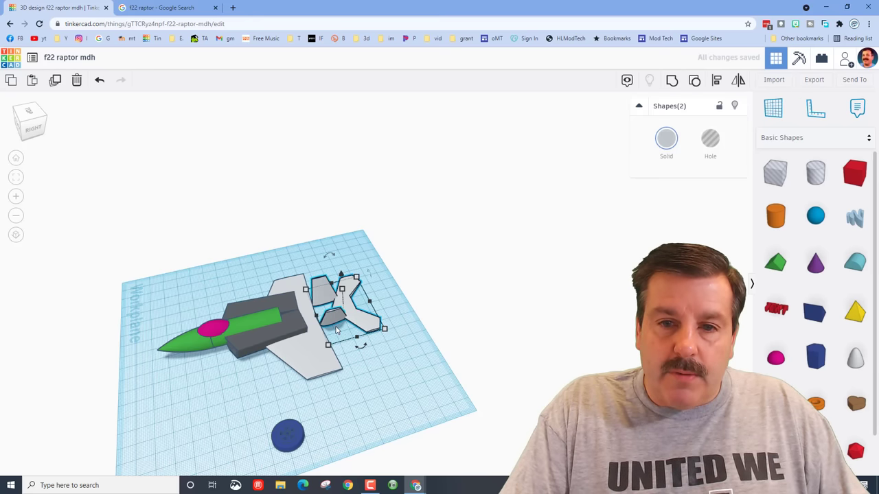
pyautogui.press('Left')
pyautogui.press('Left')
pyautogui.press('Left')
pyautogui.press('Left')
pyautogui.press('Left')
pyautogui.press('Left')
pyautogui.press('Left')
pyautogui.press('Left')
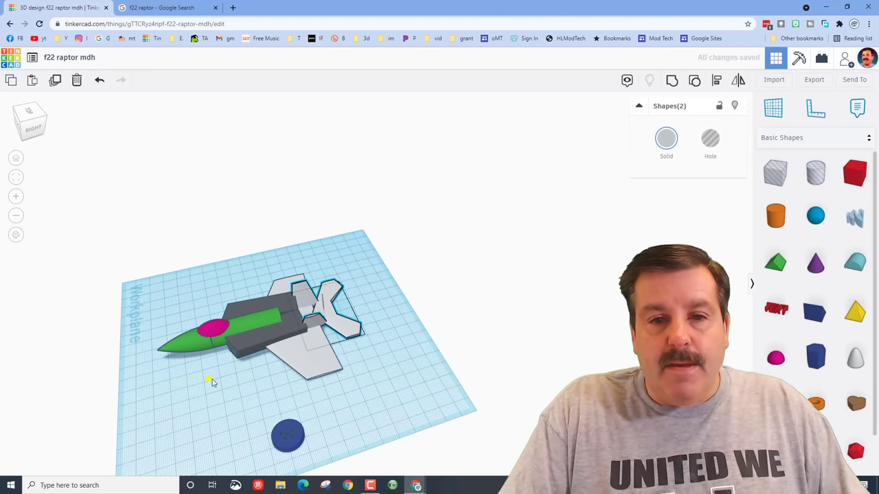
# Step: Check the F-22 reference photos for wing height and nudge the wings upward to the top of the intakes
pyautogui.moveTo(206, 378); pyautogui.dragTo(326, 214, button='right')
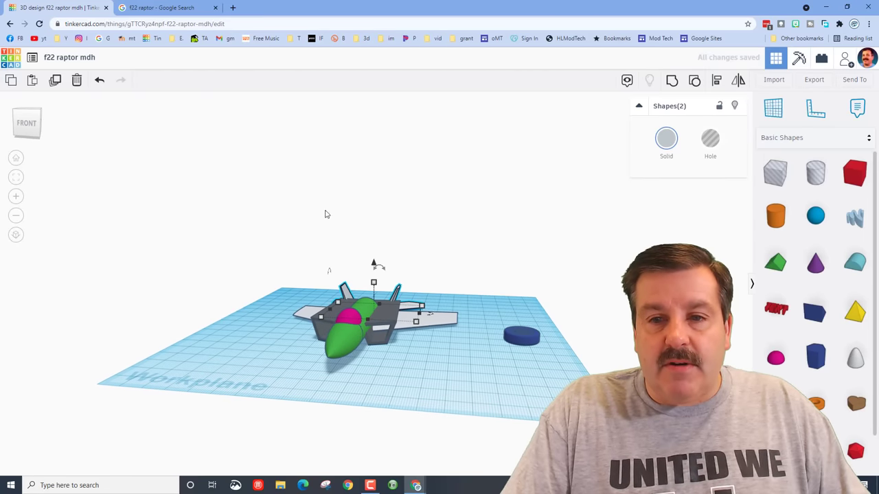
pyautogui.click(157, 8)
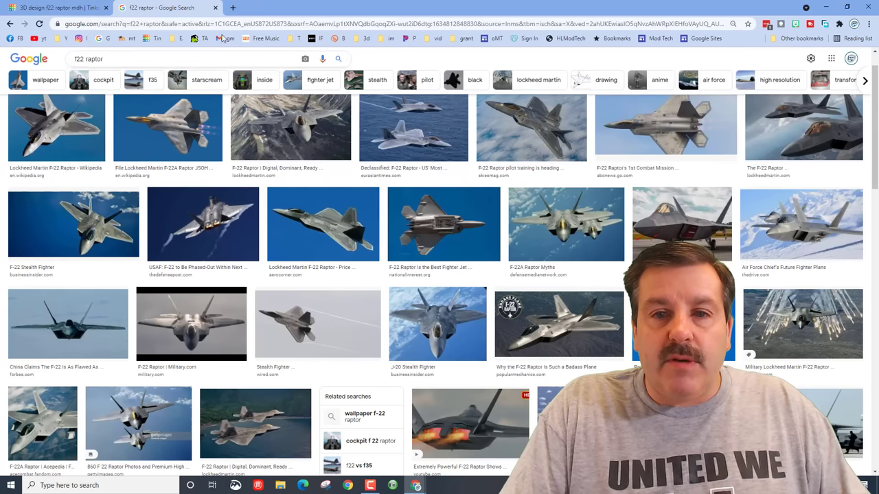
pyautogui.click(54, 7)
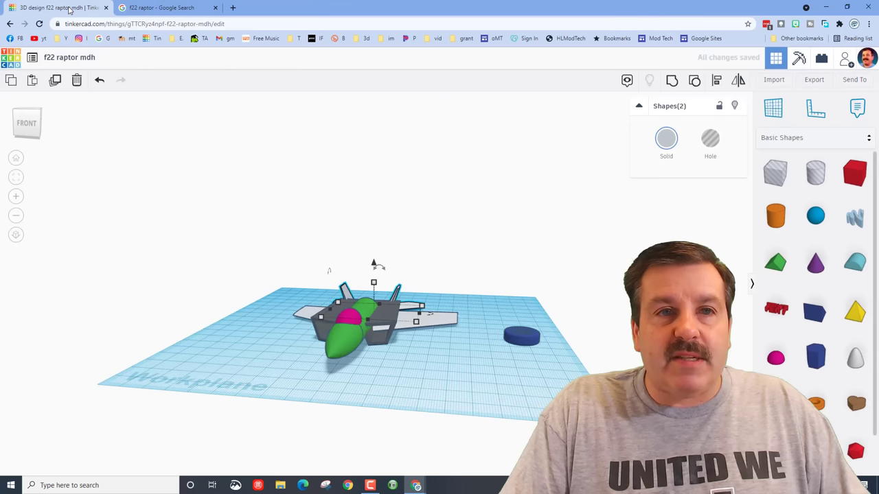
pyautogui.hotkey('ctrl', 'Up')
pyautogui.click(410, 324)
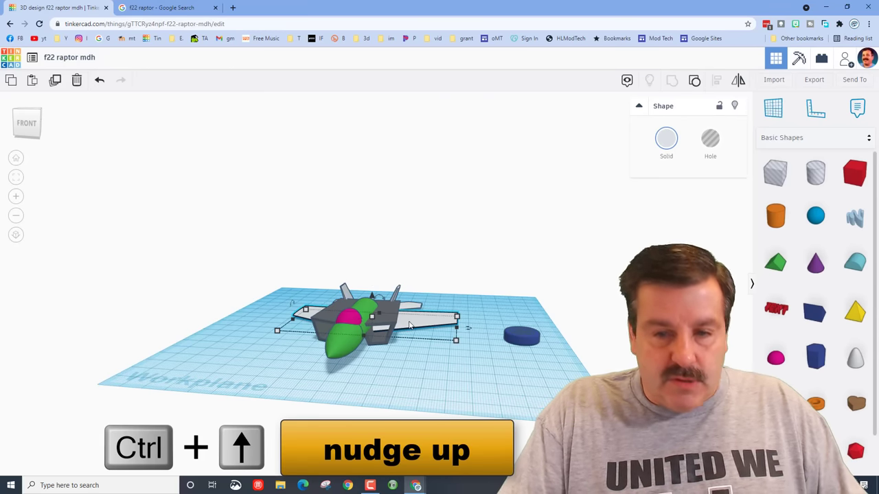
pyautogui.hotkey('ctrl', 'Up')
pyautogui.hotkey('ctrl', 'Up')
pyautogui.hotkey('ctrl', 'Up')
pyautogui.hotkey('ctrl', 'Up')
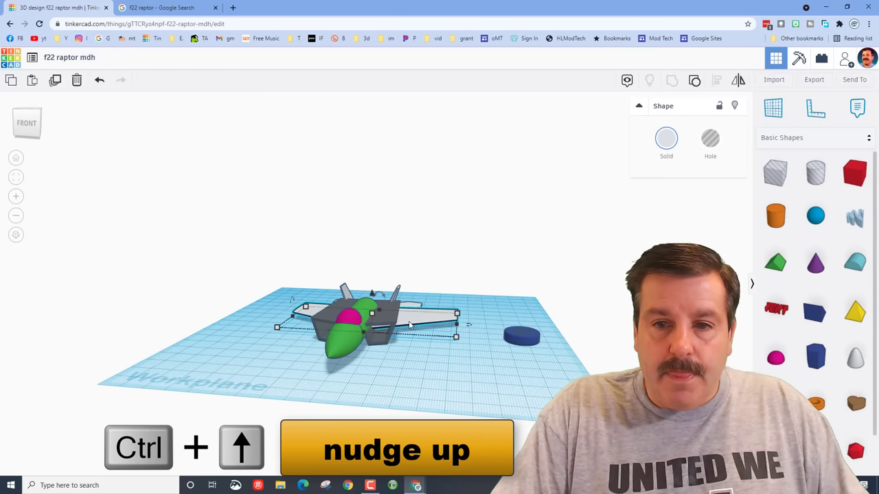
pyautogui.hotkey('ctrl', 'Up')
pyautogui.hotkey('ctrl', 'Up')
pyautogui.hotkey('ctrl', 'Up')
pyautogui.hotkey('ctrl', 'Up')
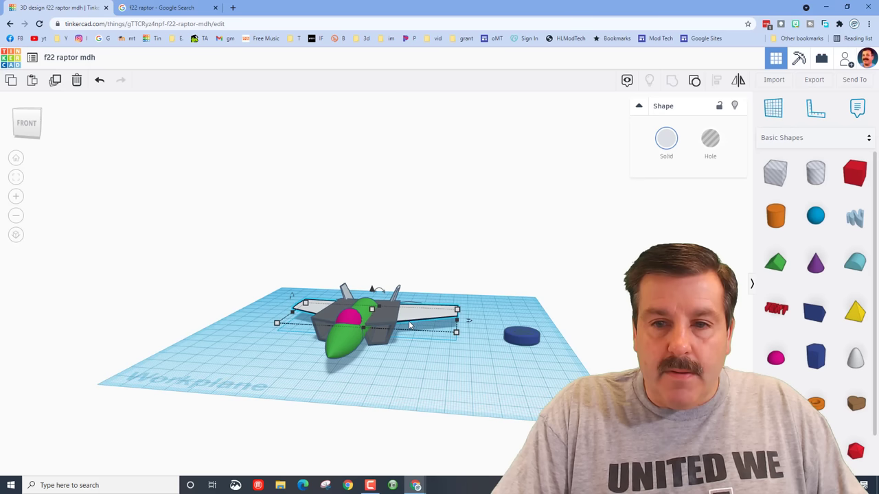
pyautogui.hotkey('ctrl', 'Up')
pyautogui.hotkey('ctrl', 'Up')
pyautogui.hotkey('ctrl', 'Up')
pyautogui.hotkey('ctrl', 'Up')
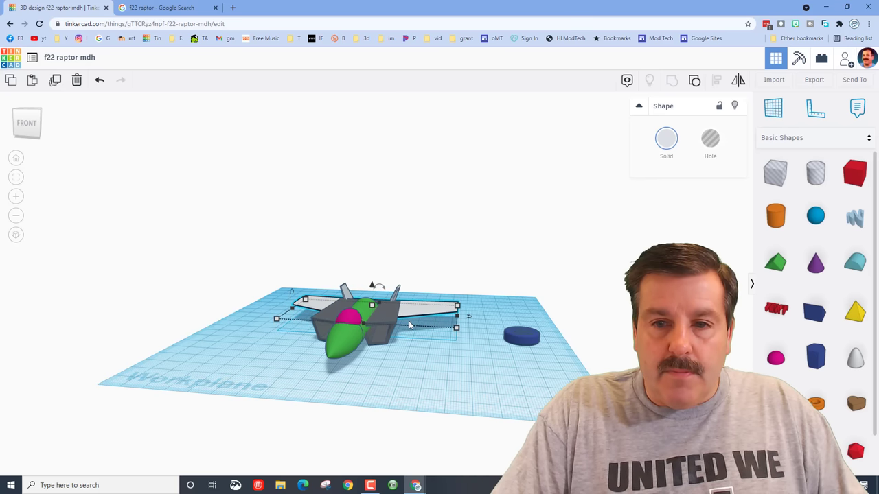
pyautogui.hotkey('ctrl', 'Up')
pyautogui.hotkey('ctrl', 'Up')
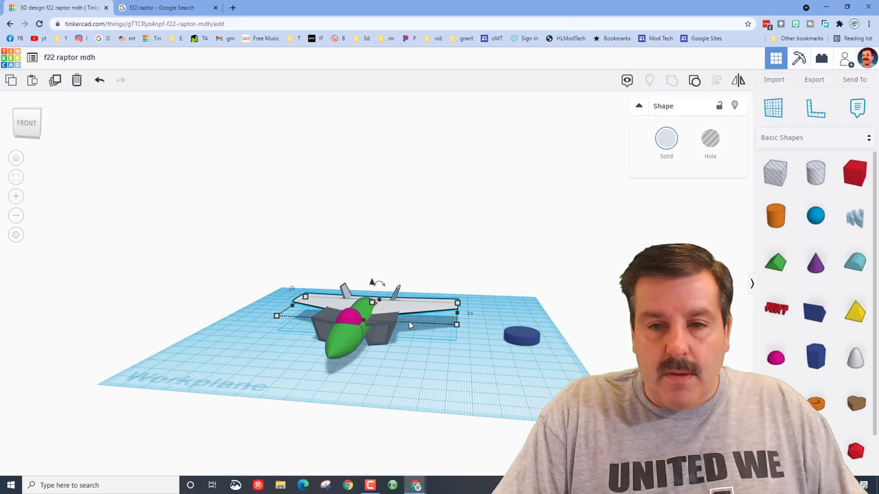
# Step: Select the tail fins and tailplane together, raise them to wing level and nudge them slightly forward
pyautogui.moveTo(408, 320); pyautogui.dragTo(316, 321, button='right')
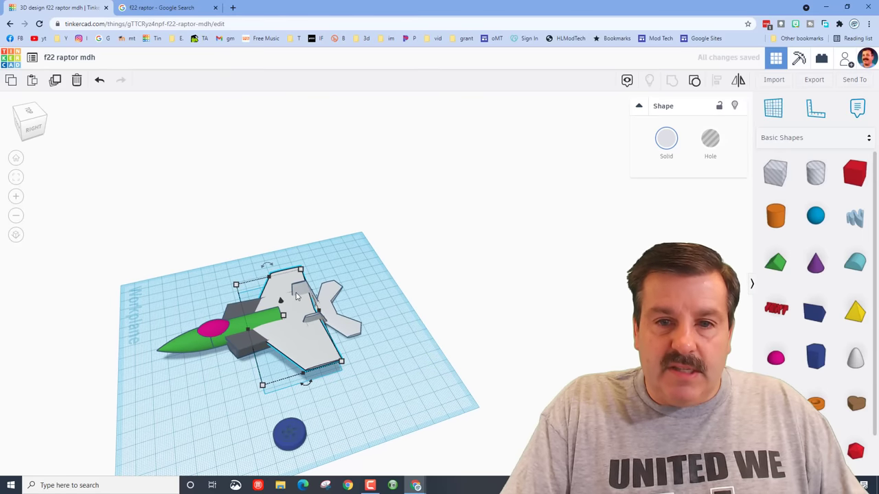
pyautogui.click(297, 295)
pyautogui.keyDown('shift'); pyautogui.click(321, 317); pyautogui.keyUp('shift')
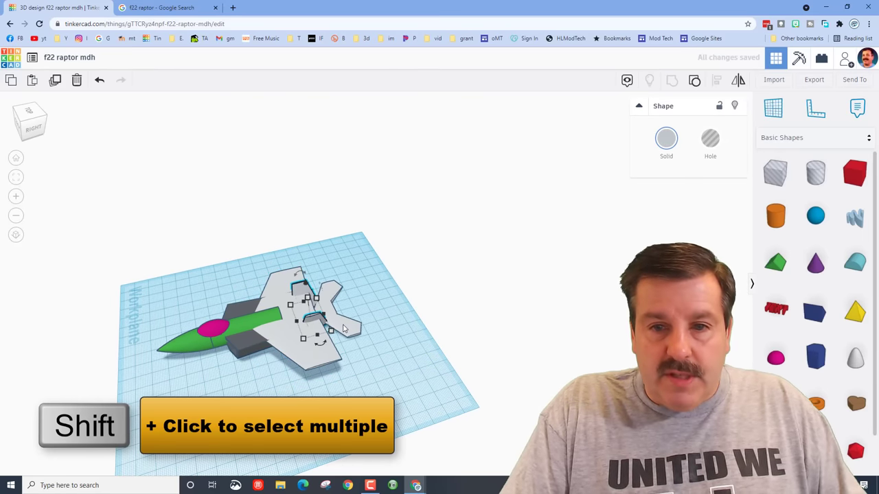
pyautogui.keyDown('shift'); pyautogui.click(343, 328); pyautogui.keyUp('shift')
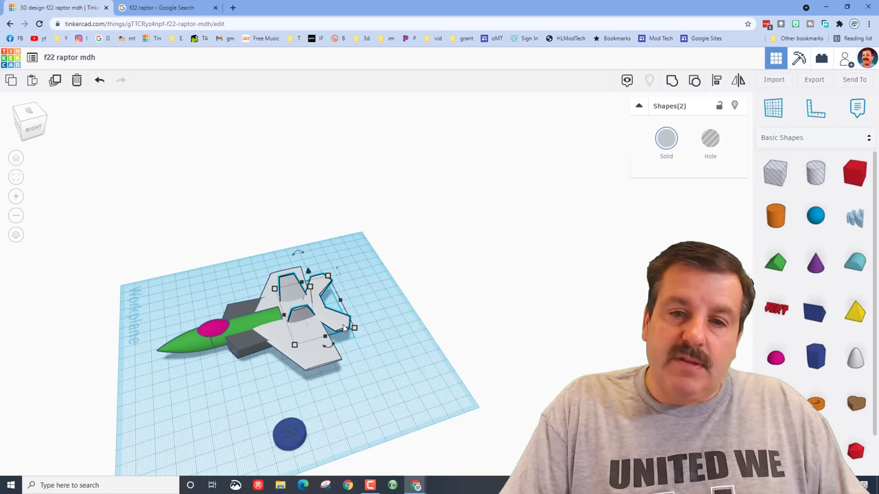
# Step: Select all five aircraft parts, leaving out the blue button, and align them on their centers across the wingspan
pyautogui.moveTo(197, 397); pyautogui.dragTo(405, 388, button='right')
pyautogui.moveTo(285, 278); pyautogui.dragTo(440, 479)
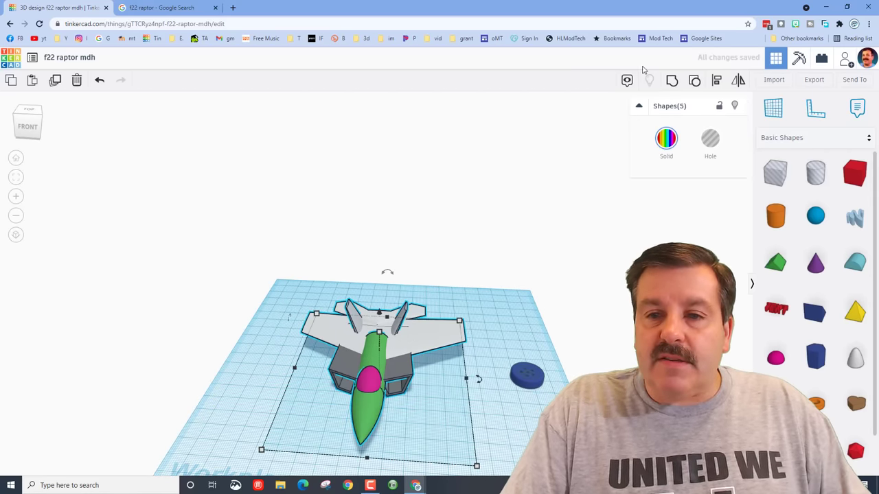
pyautogui.click(717, 81)
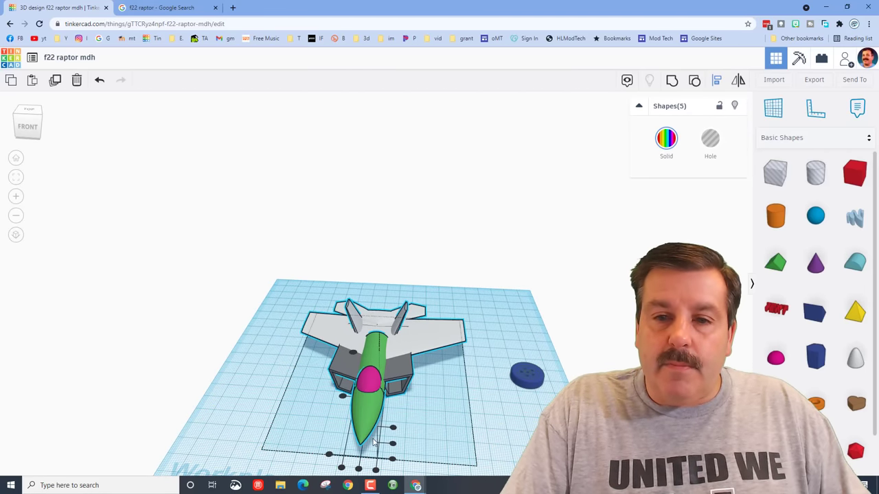
pyautogui.click(359, 470)
# Step: Recolor all the selected aircraft parts with the same gray preset
pyautogui.moveTo(501, 436); pyautogui.dragTo(384, 424, button='right')
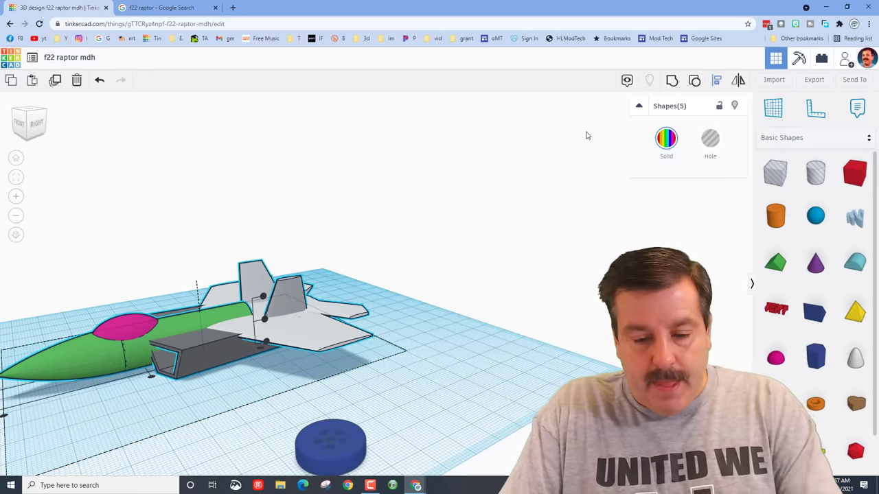
pyautogui.click(666, 137)
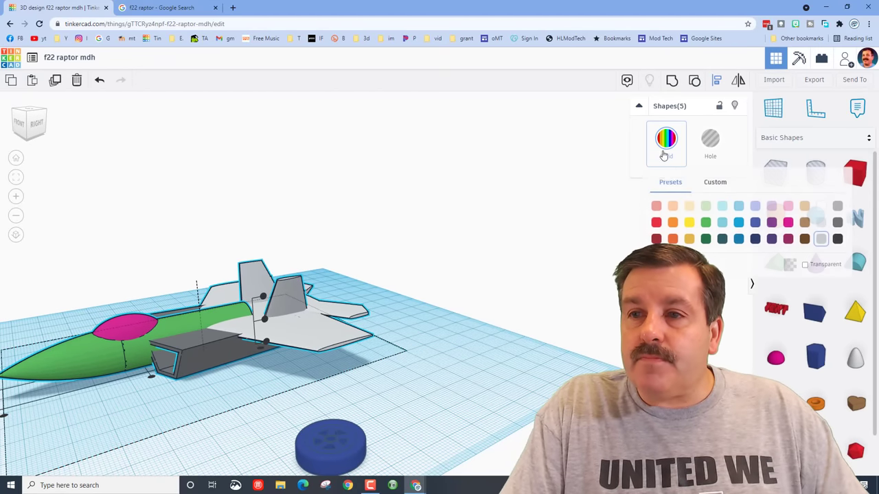
pyautogui.click(838, 206)
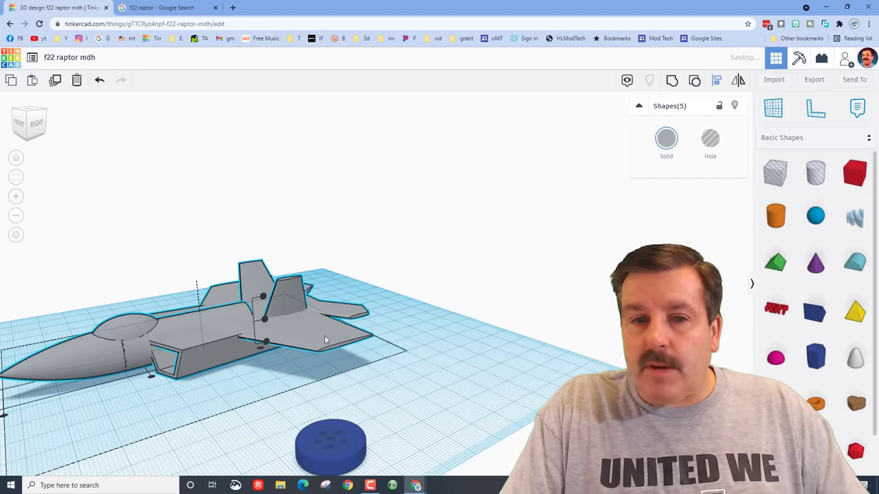
pyautogui.moveTo(199, 357); pyautogui.dragTo(367, 436, button='right')
pyautogui.click(367, 436)
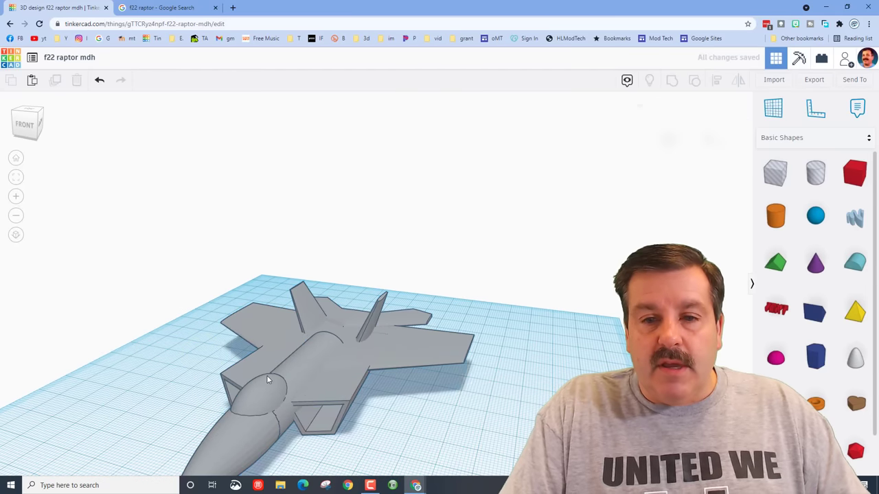
# Step: Open the fuselage group for editing and recolor the half-sphere canopy black
pyautogui.doubleClick(268, 392)
pyautogui.click(267, 393)
pyautogui.click(267, 392)
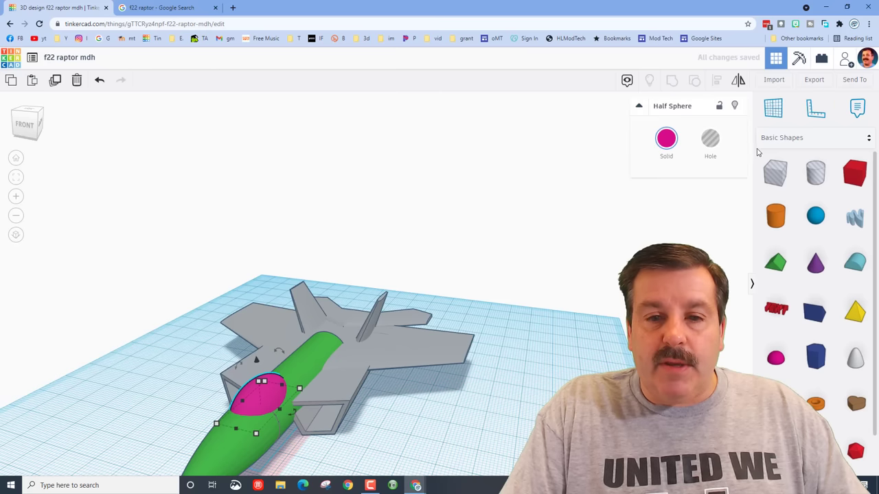
pyautogui.click(666, 139)
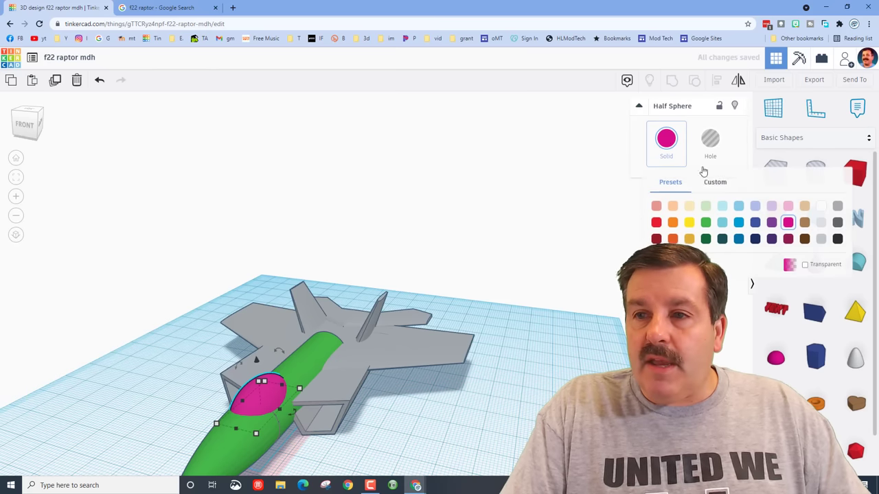
pyautogui.click(837, 238)
pyautogui.click(427, 409)
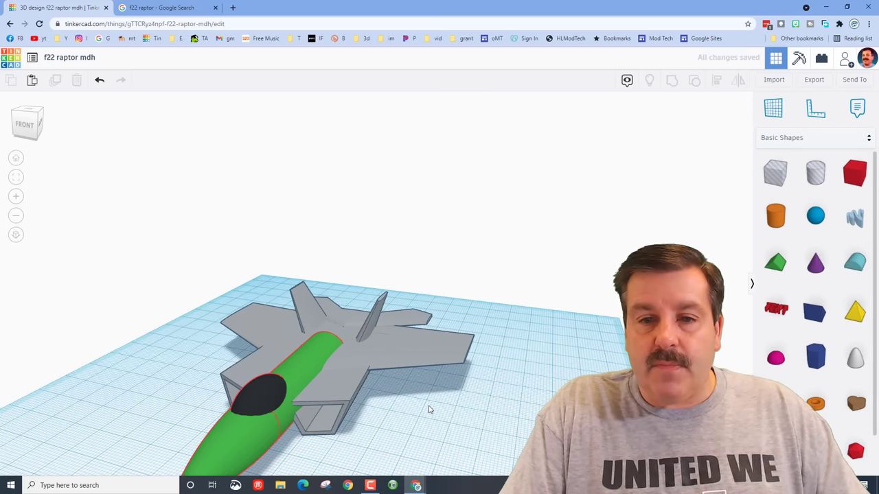
# Step: Turn on multicolor for the fuselage and canopy group
pyautogui.moveTo(471, 392); pyautogui.dragTo(453, 325, button='right')
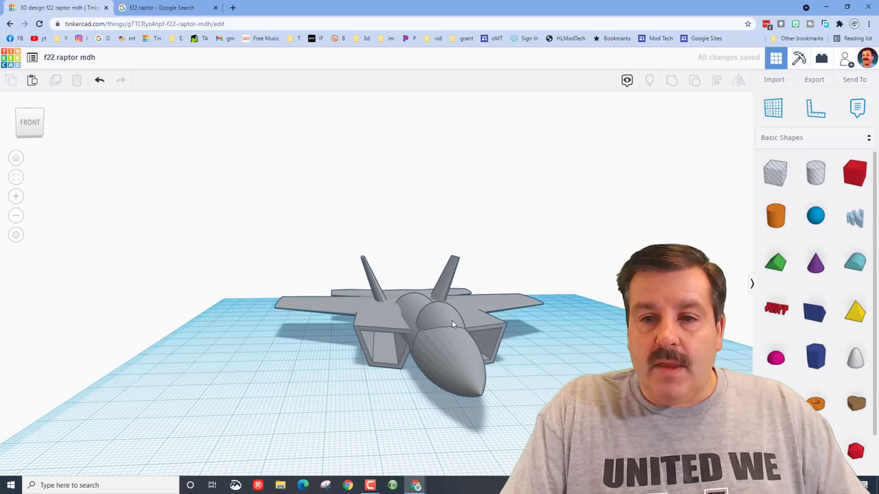
pyautogui.click(452, 324)
pyautogui.click(666, 139)
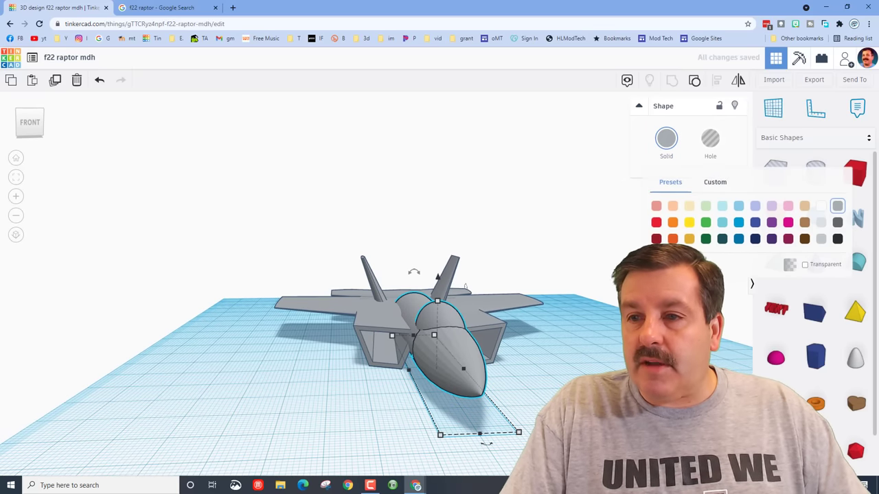
pyautogui.click(671, 264)
pyautogui.click(552, 355)
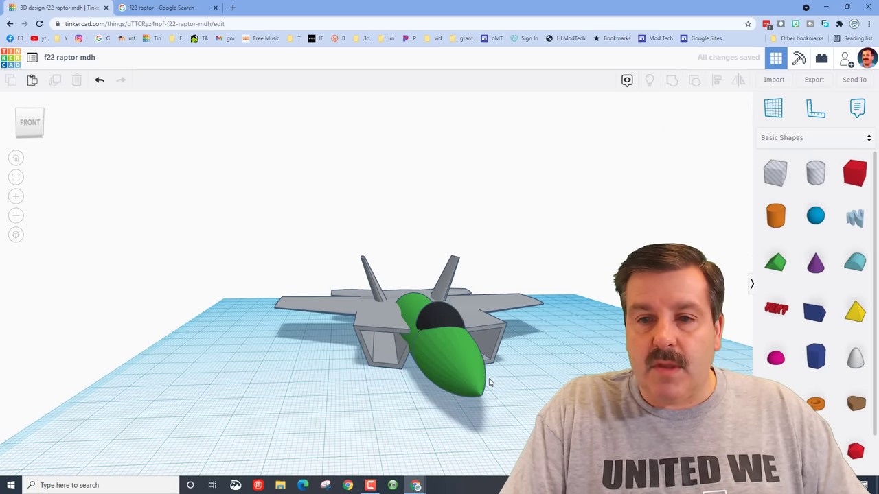
# Step: Open the fuselage group for editing and recolor the green fuselage body gray to match the wings
pyautogui.click(459, 373)
pyautogui.moveTo(524, 370); pyautogui.dragTo(197, 329, button='right')
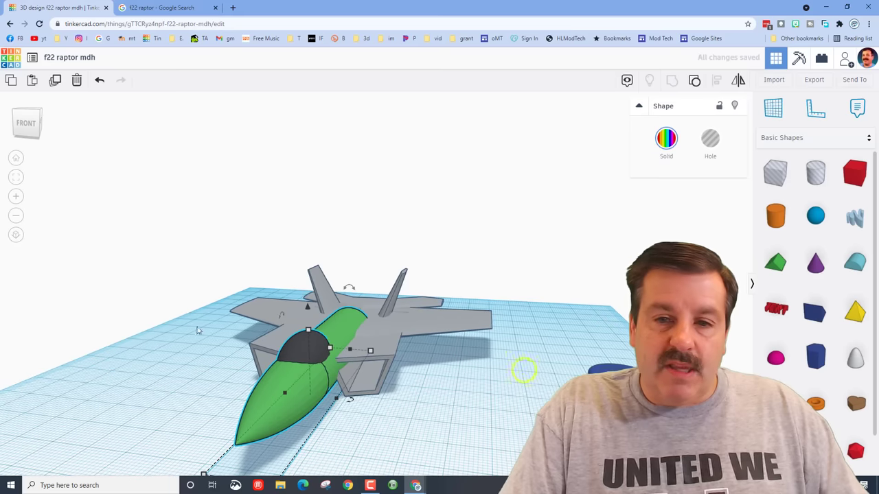
pyautogui.hotkey('ctrl', 'shift', 'g')
pyautogui.click(334, 333)
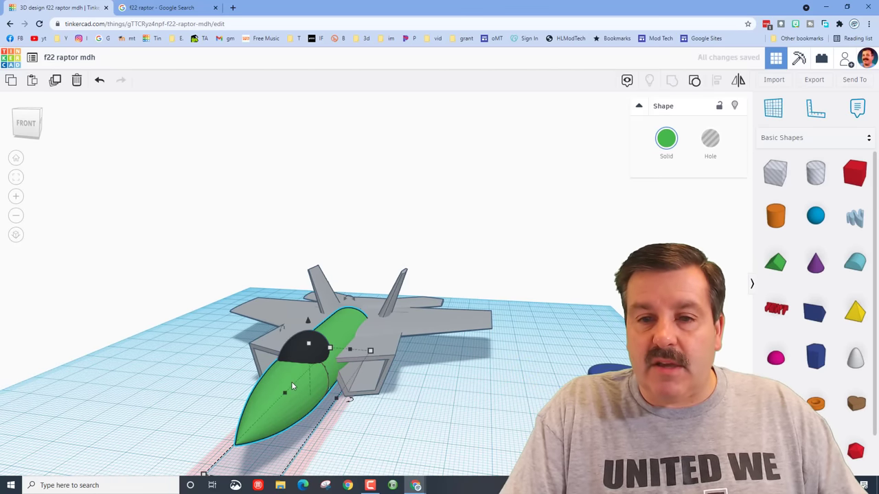
pyautogui.click(665, 140)
pyautogui.click(821, 238)
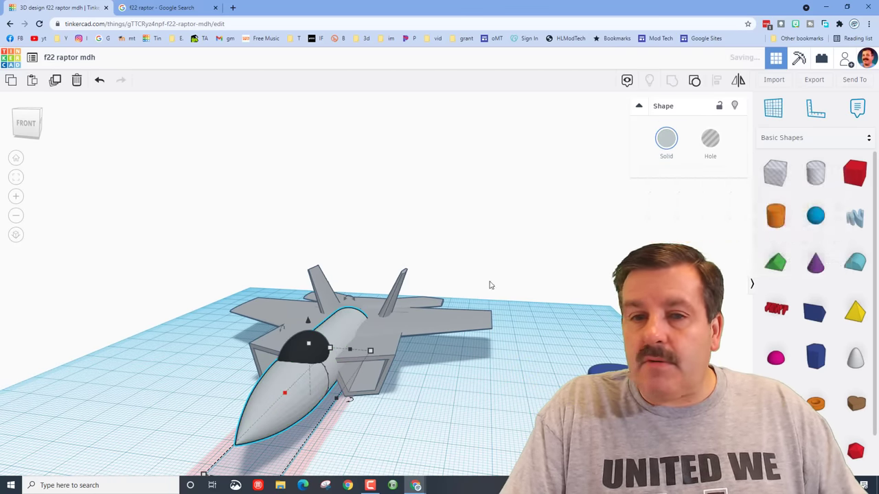
pyautogui.click(525, 391)
# Step: Ungroup the canopy from the fuselage body
pyautogui.moveTo(524, 391); pyautogui.dragTo(431, 385, button='right')
pyautogui.click(305, 311)
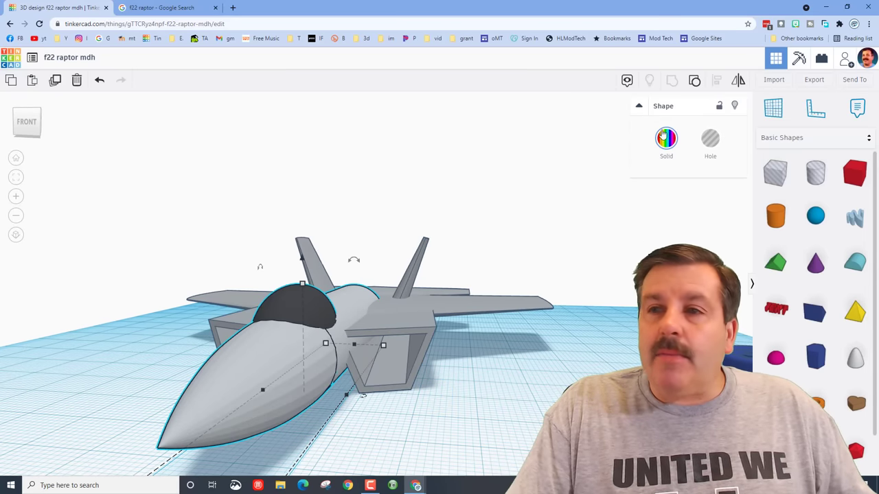
pyautogui.click(694, 81)
pyautogui.click(192, 338)
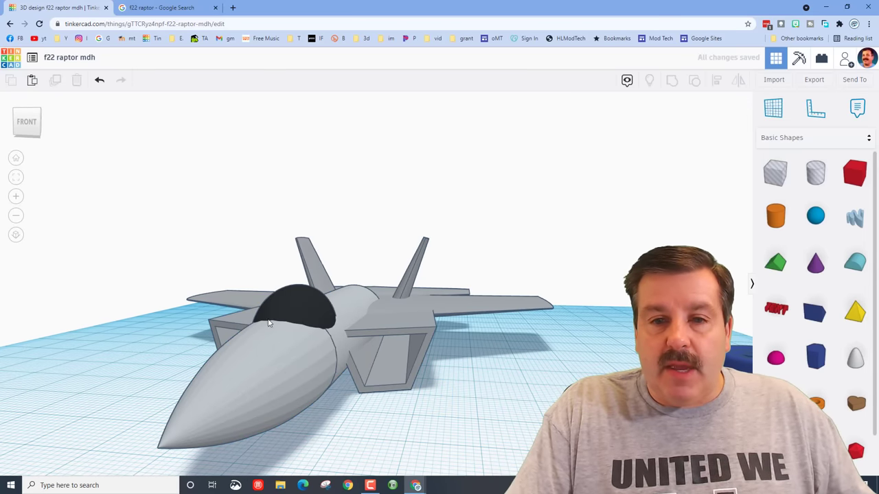
# Step: Make the black half-sphere canopy transparent and inspect the aircraft from the front
pyautogui.click(282, 307)
pyautogui.click(656, 150)
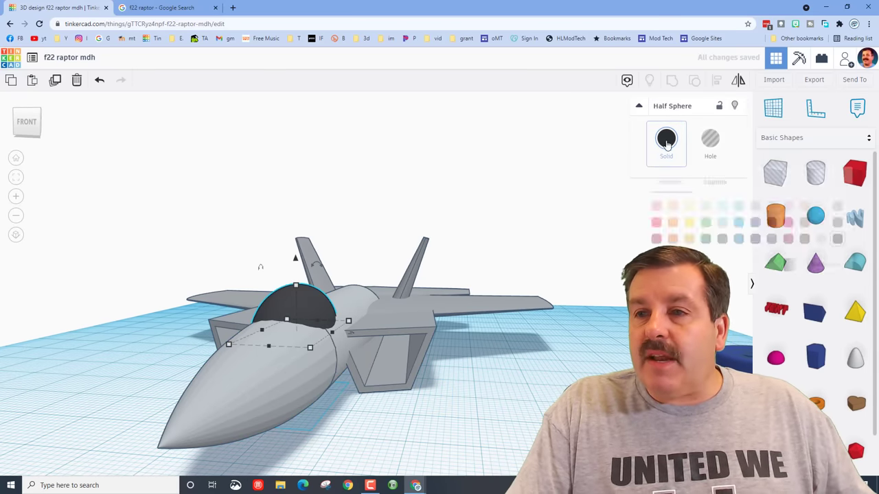
pyautogui.click(805, 265)
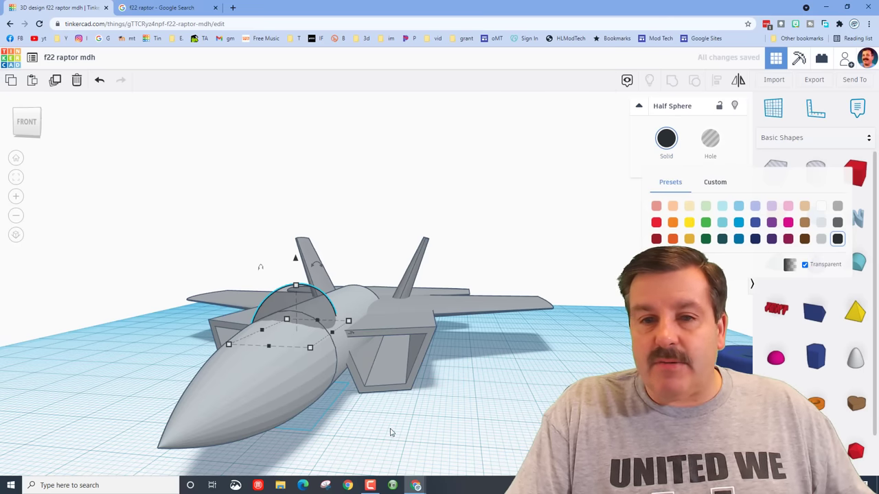
pyautogui.moveTo(400, 434); pyautogui.dragTo(384, 447, button='right')
pyautogui.scroll(-3, 357, 436)
pyautogui.moveTo(297, 413); pyautogui.dragTo(328, 430, button='right')
pyautogui.click(454, 423)
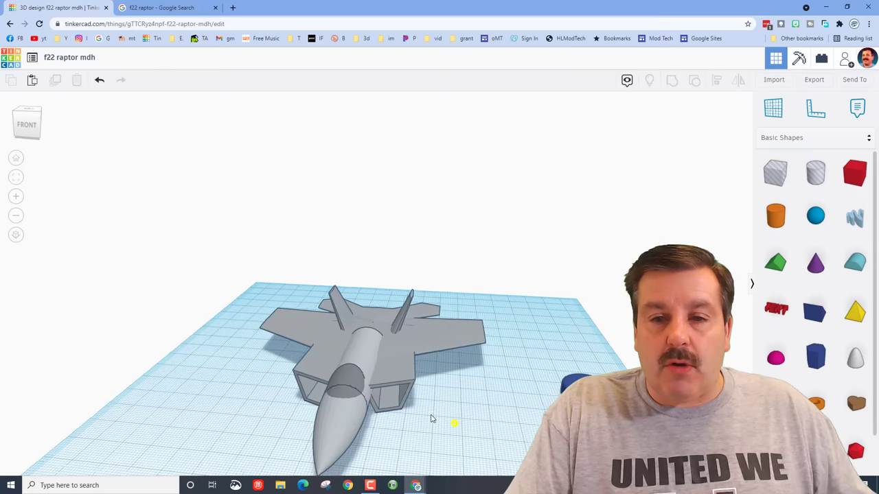
pyautogui.moveTo(431, 419); pyautogui.dragTo(524, 382, button='right')
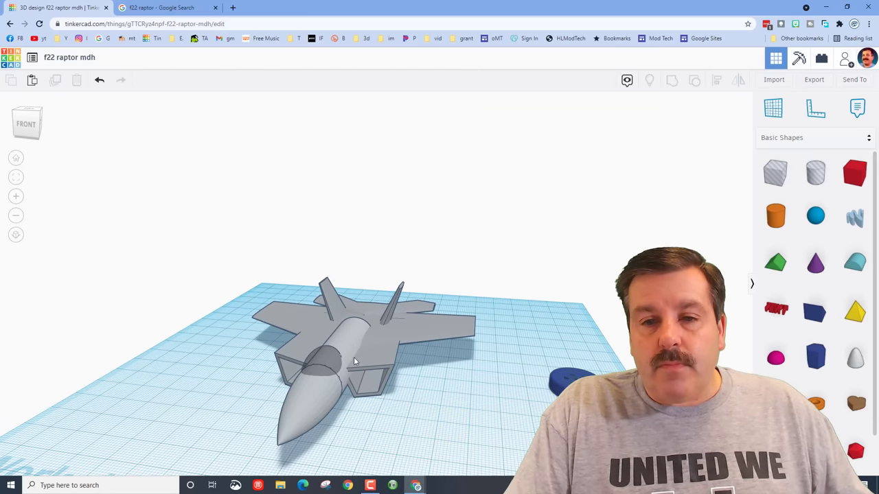
# Step: Place a cylinder hole beside the nose and check the canopy's width and length as reference for sizing it
pyautogui.moveTo(816, 173); pyautogui.dragTo(392, 446)
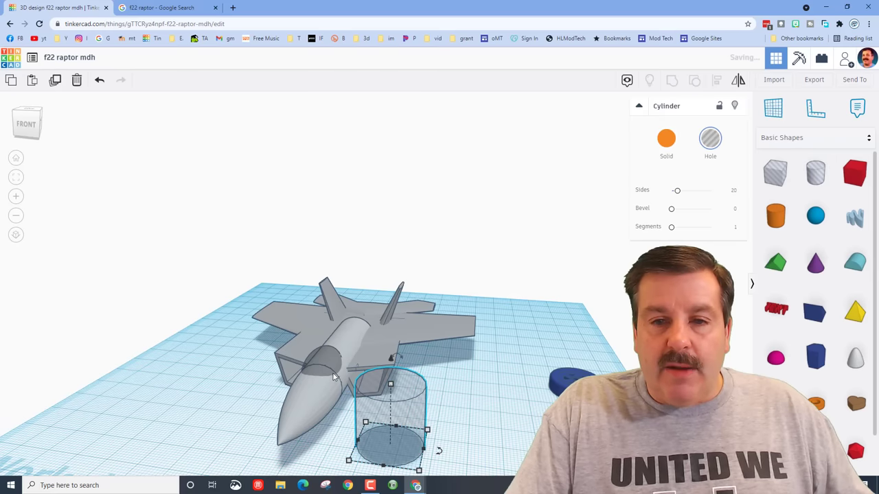
pyautogui.click(329, 372)
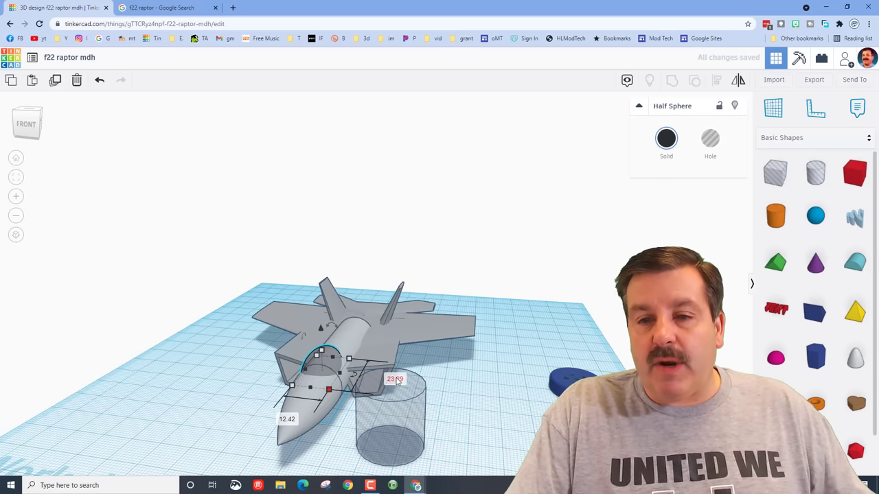
pyautogui.click(383, 434)
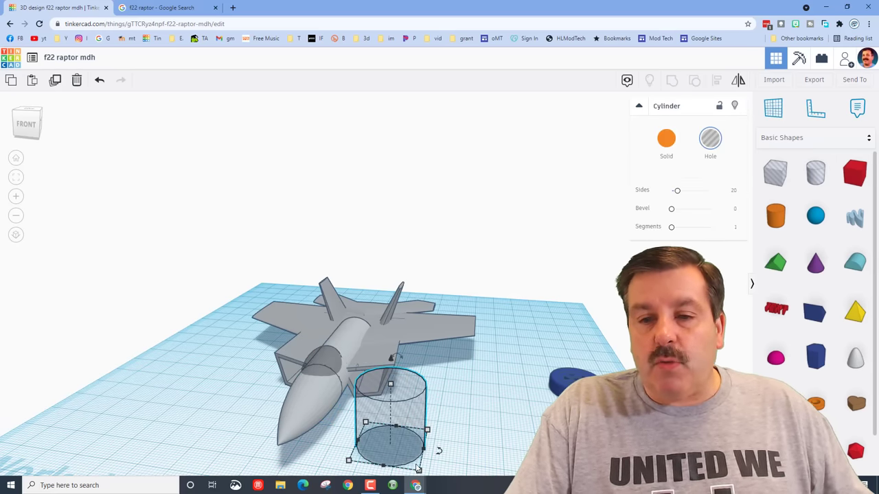
# Step: Size the cylinder hole to 12 mm wide, 23 mm long and 10 mm tall
pyautogui.scroll(-3, 399, 431)
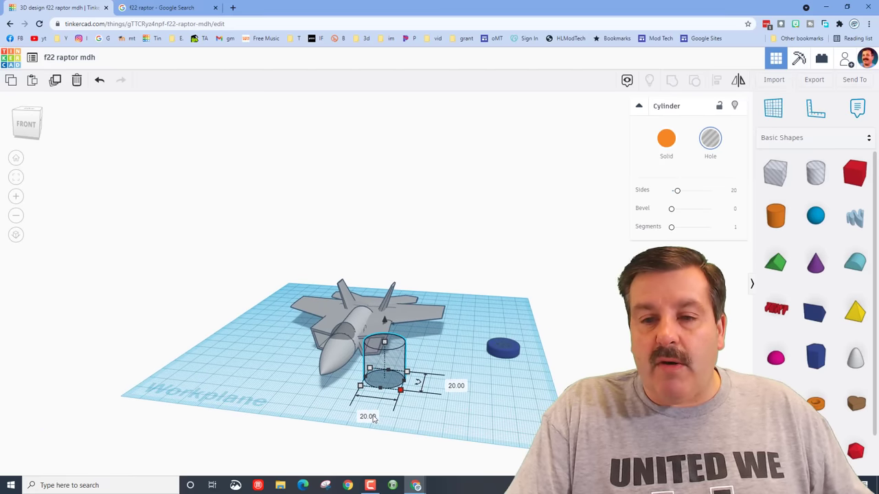
pyautogui.click(368, 416)
pyautogui.write('12')
pyautogui.press('Return')
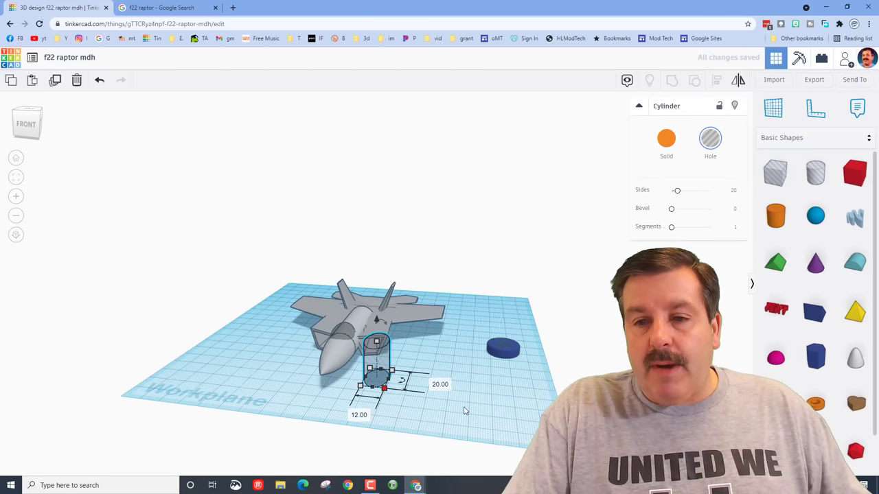
pyautogui.click(440, 384)
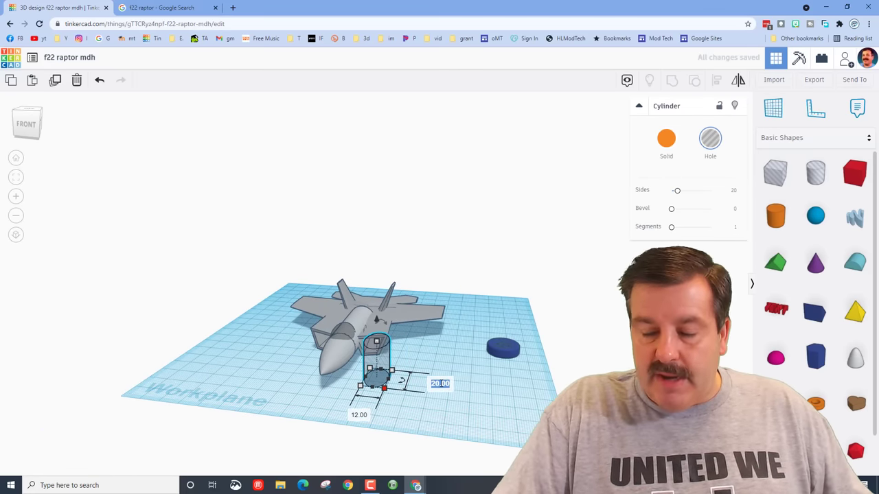
pyautogui.press('Return')
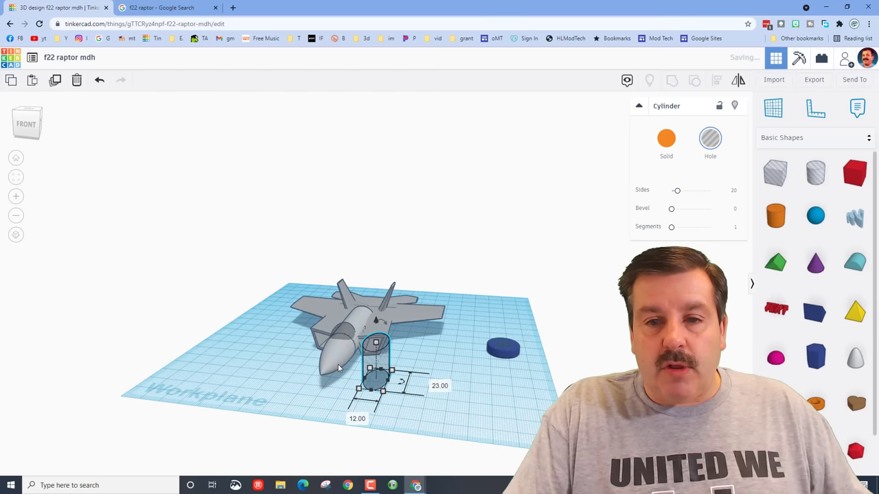
pyautogui.click(376, 342)
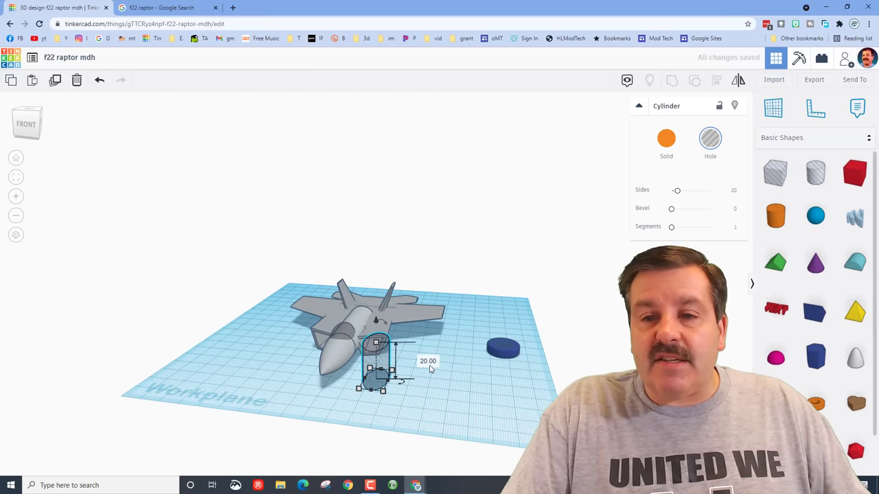
pyautogui.click(428, 362)
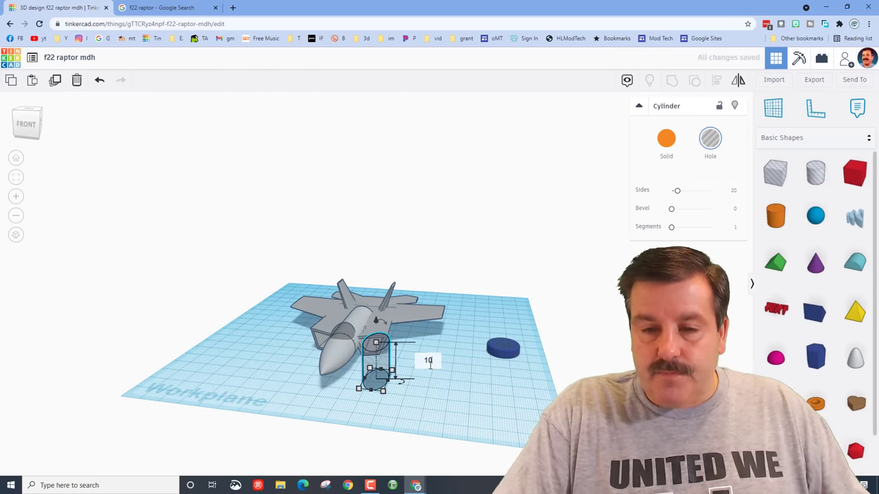
pyautogui.press('Return')
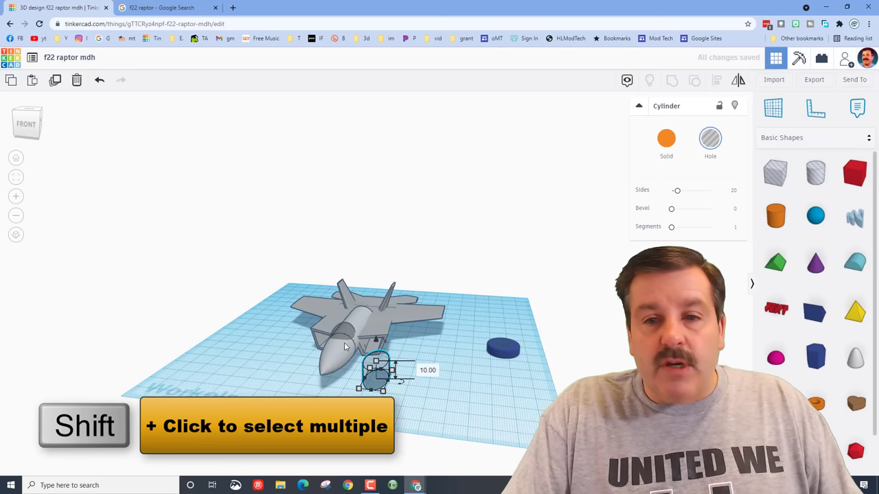
# Step: Align the cylinder hole to the canopy, centered over it horizontally and raised to its level
pyautogui.keyDown('shift'); pyautogui.click(347, 335); pyautogui.keyUp('shift')
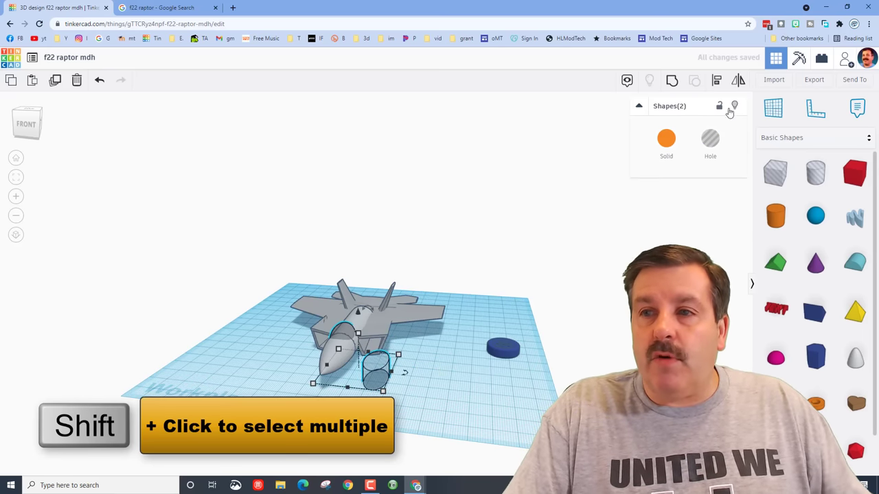
pyautogui.click(716, 79)
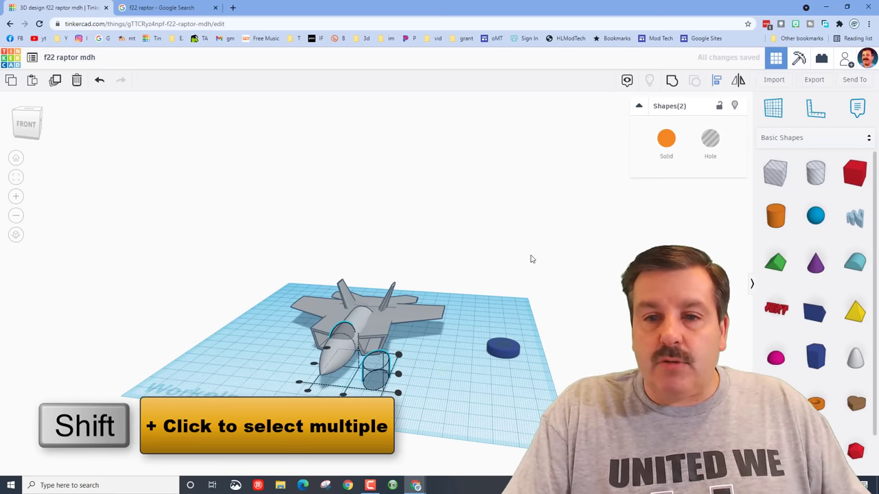
pyautogui.click(333, 354)
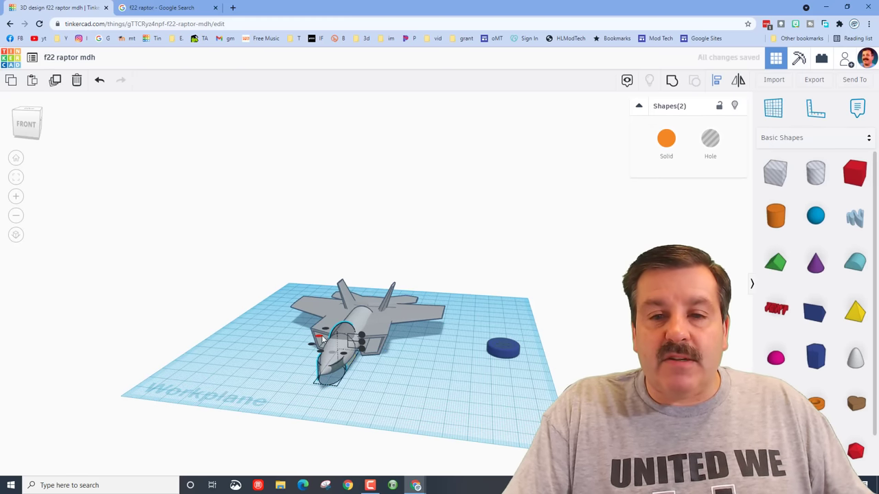
pyautogui.hotkey('ctrl', 'z')
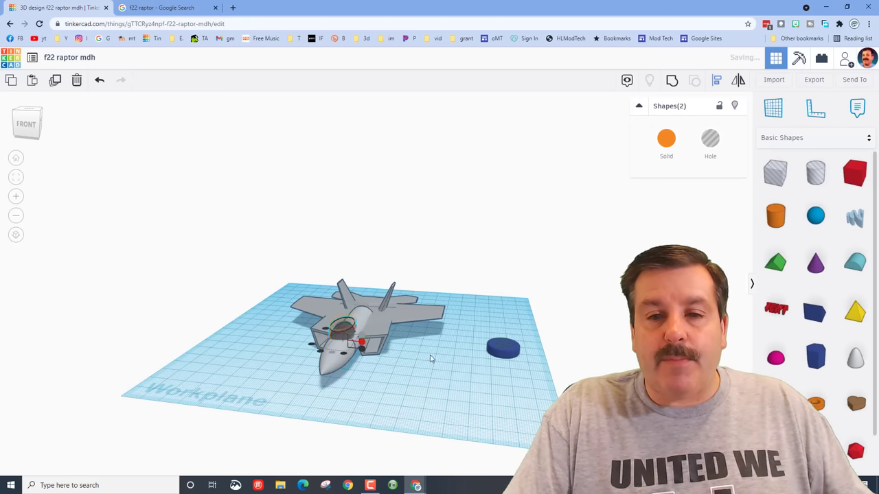
# Step: Nudge the cylinder hole down so that it sinks into the fuselage below the canopy
pyautogui.click(351, 327)
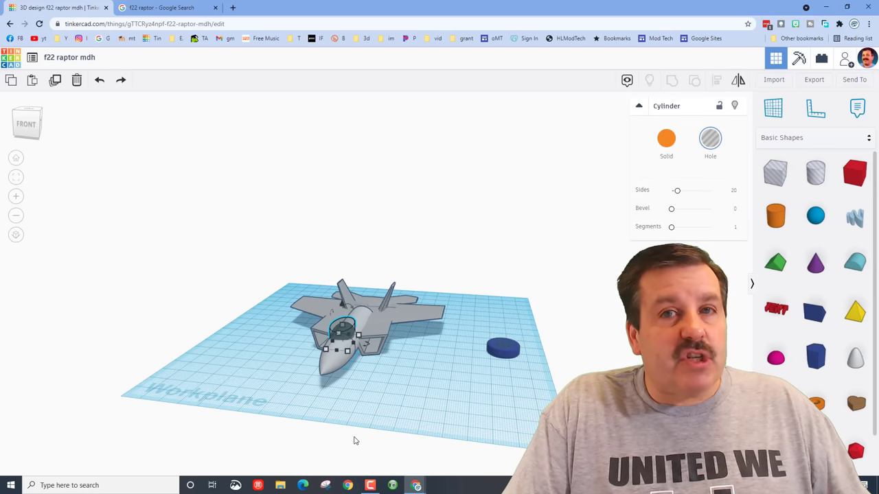
pyautogui.hotkey('ctrl', 'Down')
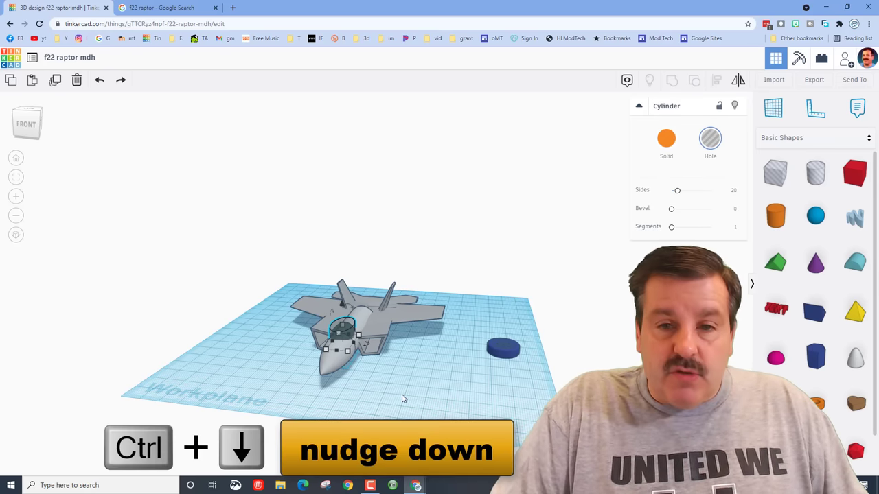
pyautogui.hotkey('ctrl', 'Down')
pyautogui.hotkey('ctrl', 'Down')
pyautogui.hotkey('ctrl', 'Down')
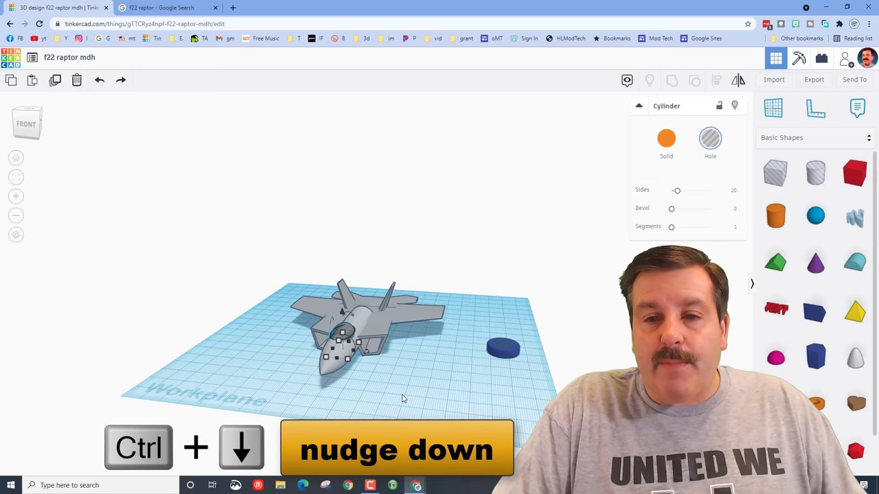
pyautogui.click(402, 398)
# Step: Hide the half-sphere canopy to expose the cylinder hole in the fuselage
pyautogui.click(348, 331)
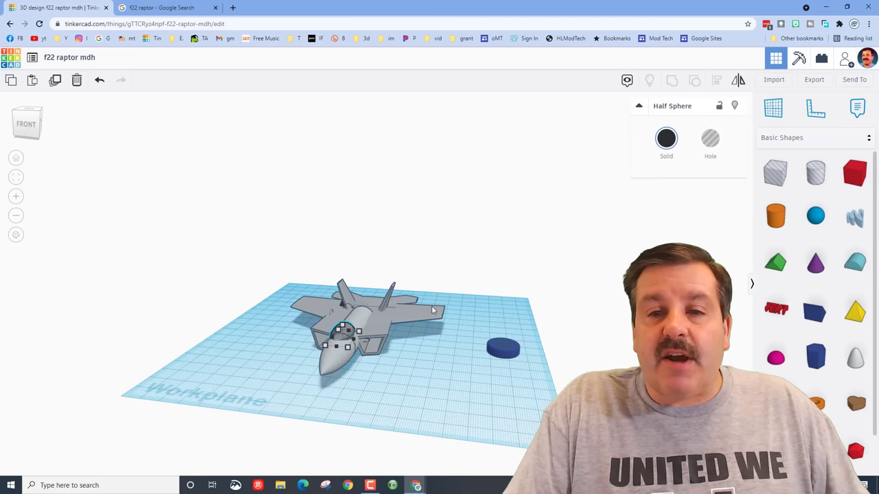
pyautogui.click(735, 106)
pyautogui.scroll(3, 323, 391)
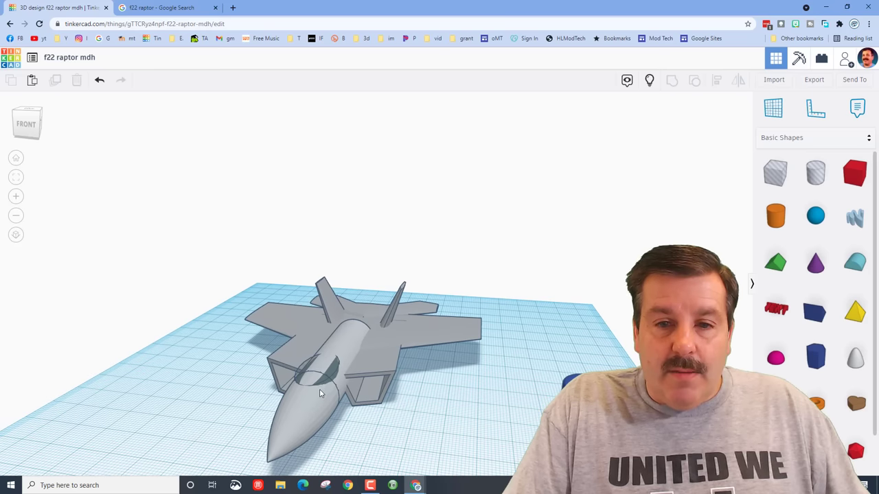
# Step: Raise the cylinder hole slightly until its whole top stands clear of the fuselage surface
pyautogui.click(326, 383)
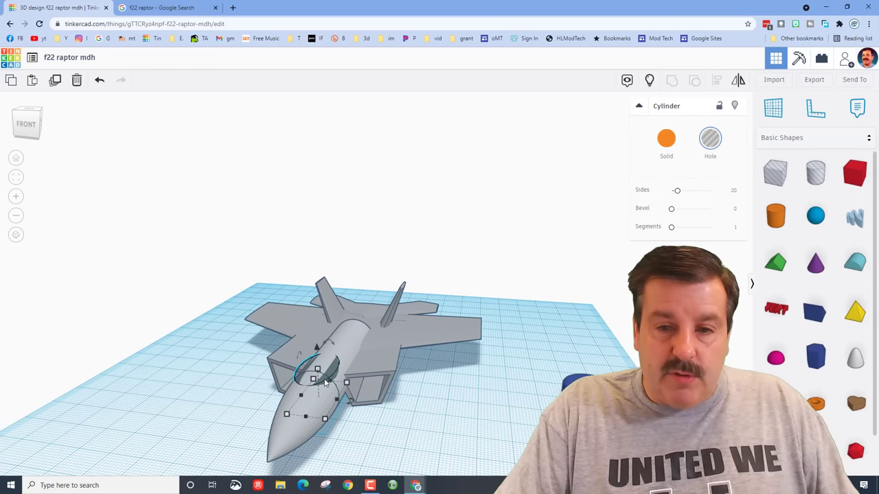
pyautogui.hotkey('ctrl', 'Up')
pyautogui.hotkey('ctrl', 'Up')
pyautogui.hotkey('ctrl', 'Up')
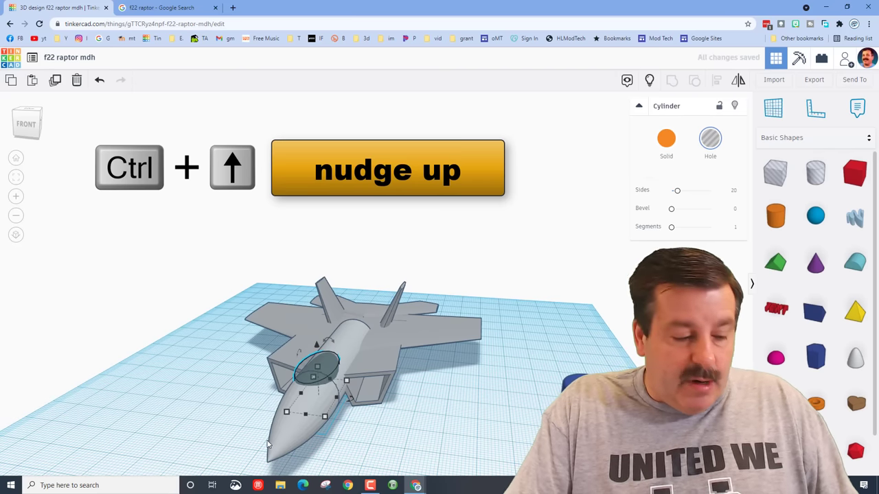
# Step: Group the cylinder hole with the fuselage to cut out the cockpit
pyautogui.keyDown('shift'); pyautogui.click(301, 433); pyautogui.keyUp('shift')
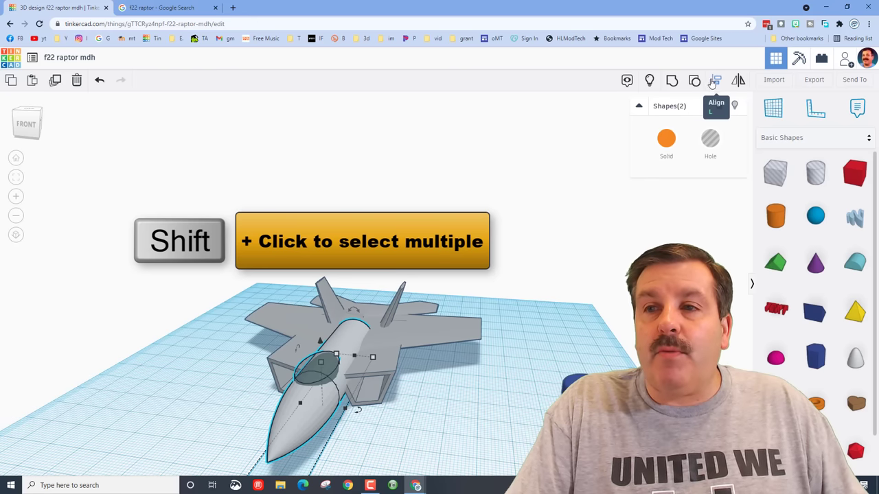
pyautogui.click(674, 82)
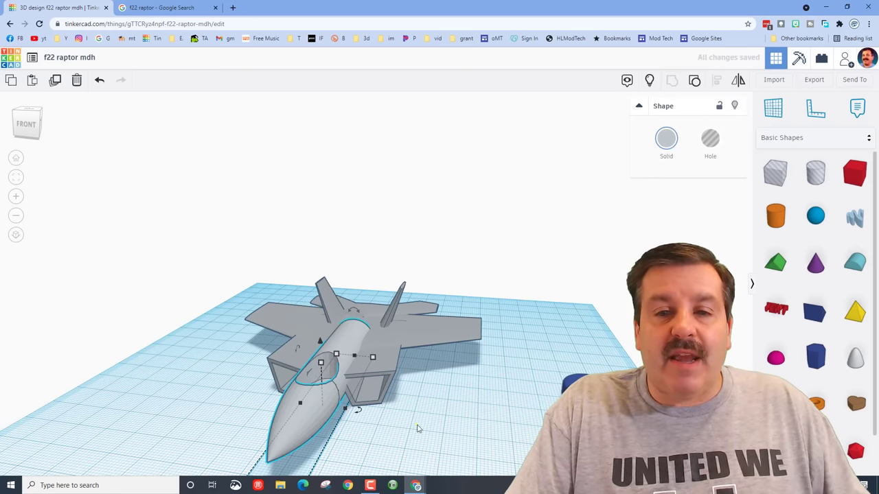
pyautogui.moveTo(416, 428)
pyautogui.mouseDown(button='right')
pyautogui.moveTo(377, 440)
pyautogui.moveTo(420, 438)
pyautogui.mouseUp(button='right')
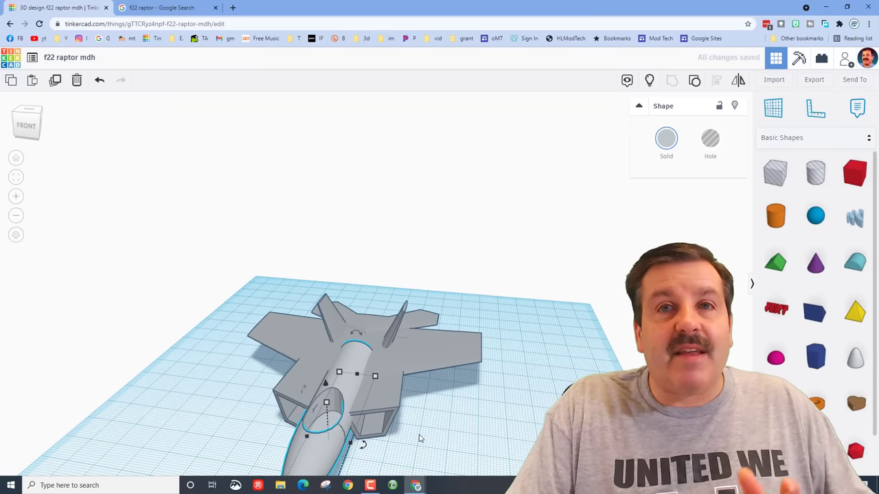
# Step: Show the canopy again to inspect it over the cockpit cutout from the front, and hide it again
pyautogui.moveTo(549, 330); pyautogui.dragTo(309, 323, button='right')
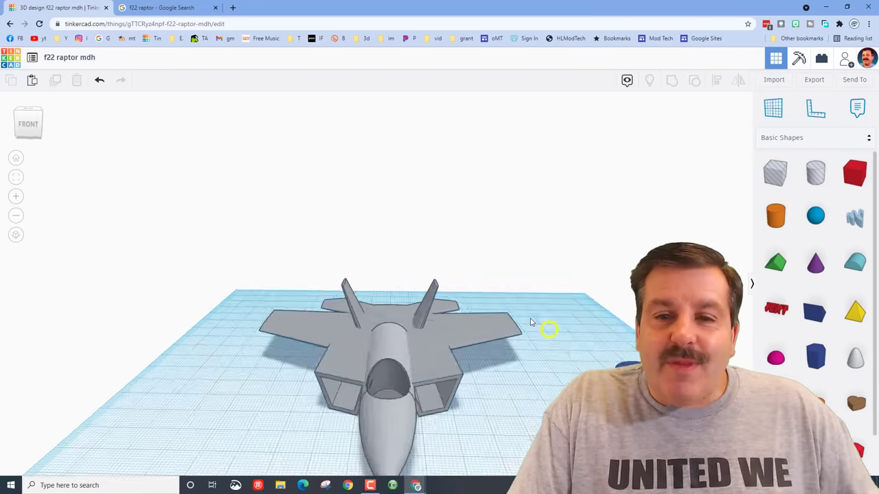
pyautogui.click(324, 319)
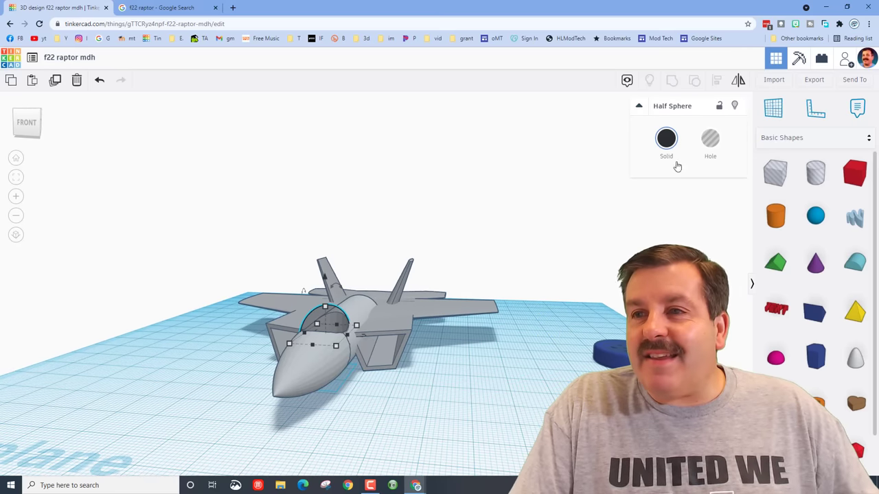
pyautogui.click(736, 107)
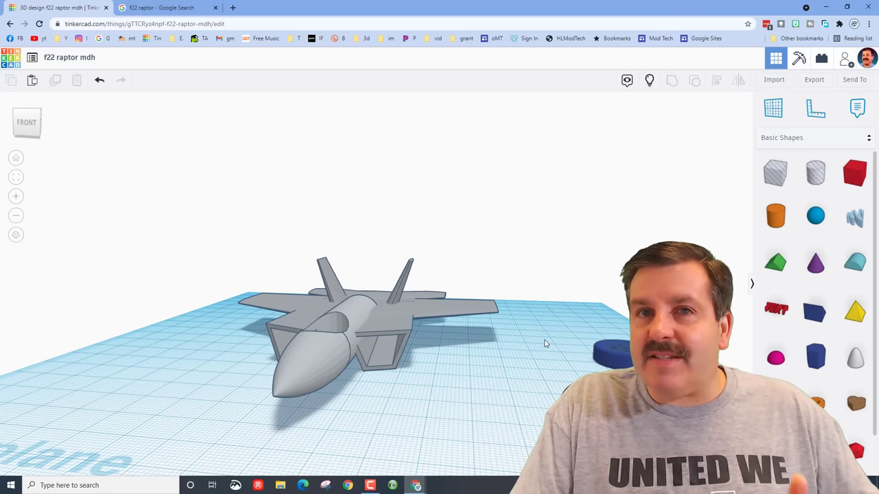
# Step: Place the seat from Your Creations beside the nose and scale it down proportionally to cockpit size
pyautogui.click(783, 138)
pyautogui.click(785, 131)
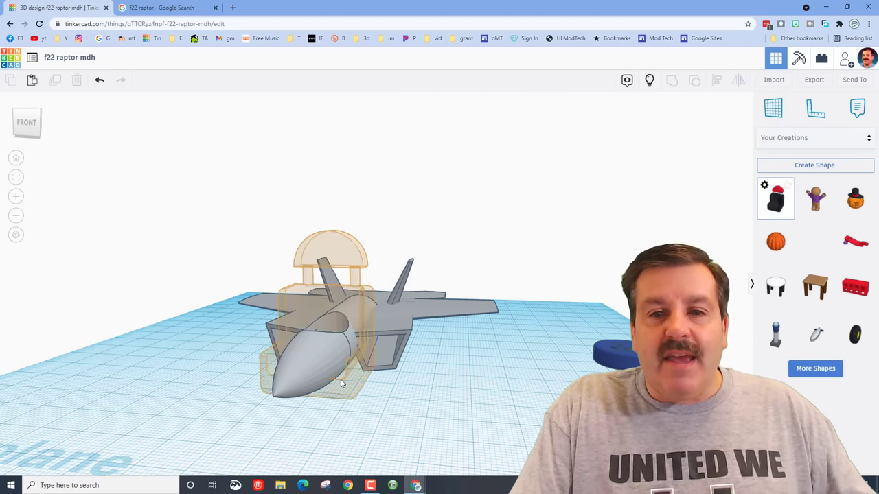
pyautogui.click(387, 384)
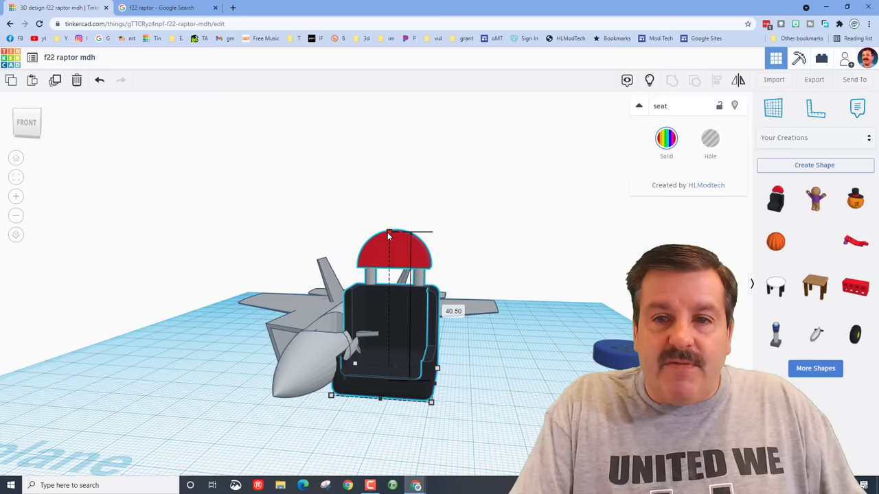
pyautogui.moveTo(390, 234); pyautogui.dragTo(392, 349)
# Step: Align the seat to the fuselage, centered across its width and raised into the cockpit opening
pyautogui.keyDown('shift'); pyautogui.click(317, 369); pyautogui.keyUp('shift')
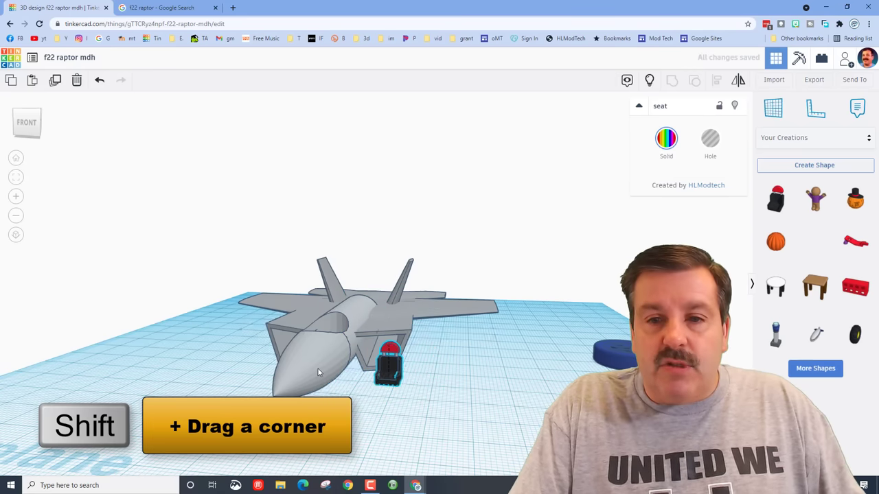
pyautogui.click(716, 81)
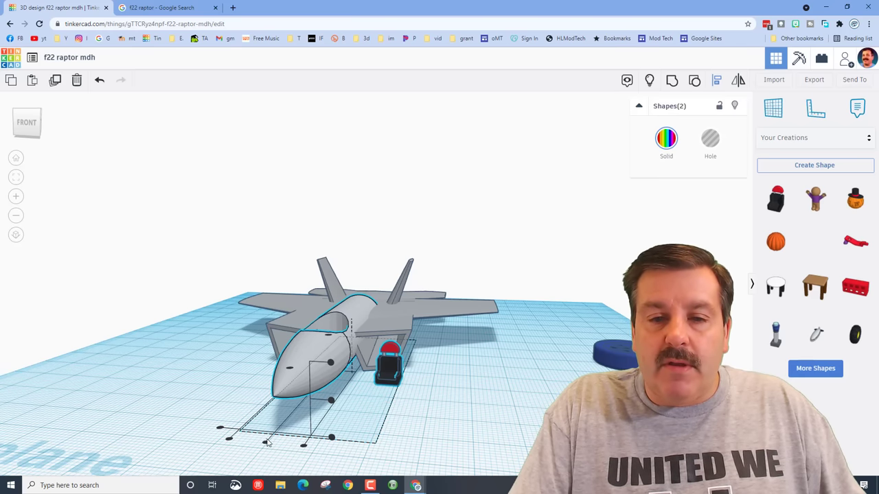
pyautogui.click(267, 446)
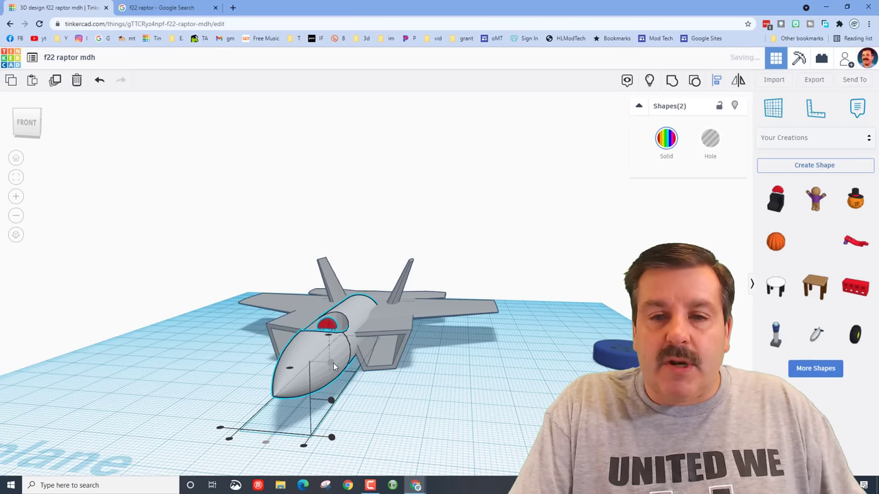
# Step: Set a workplane on the cockpit floor and drop the seat onto it
pyautogui.moveTo(336, 368); pyautogui.dragTo(371, 370, button='right')
pyautogui.click(275, 353)
pyautogui.moveTo(275, 353); pyautogui.dragTo(254, 402, button='right')
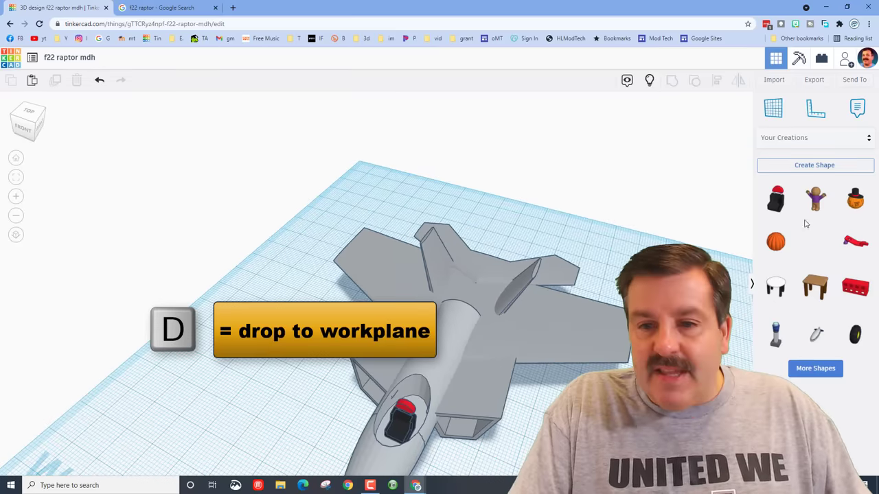
pyautogui.click(773, 107)
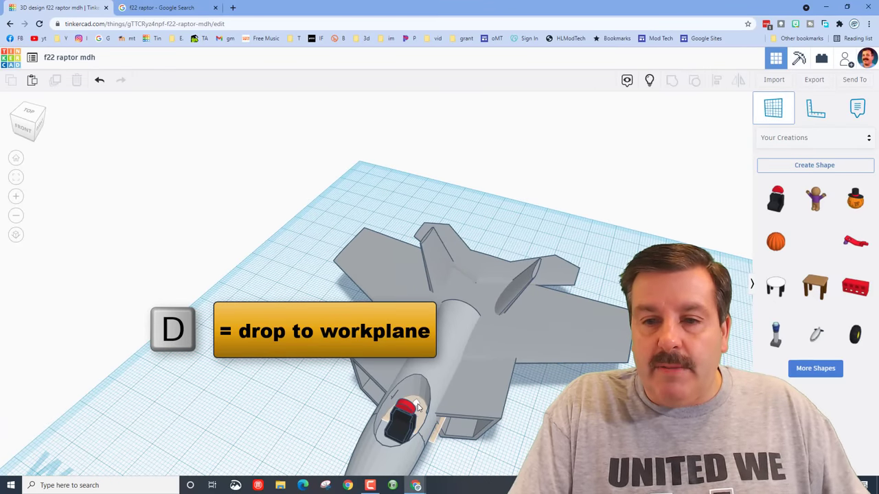
pyautogui.click(405, 421)
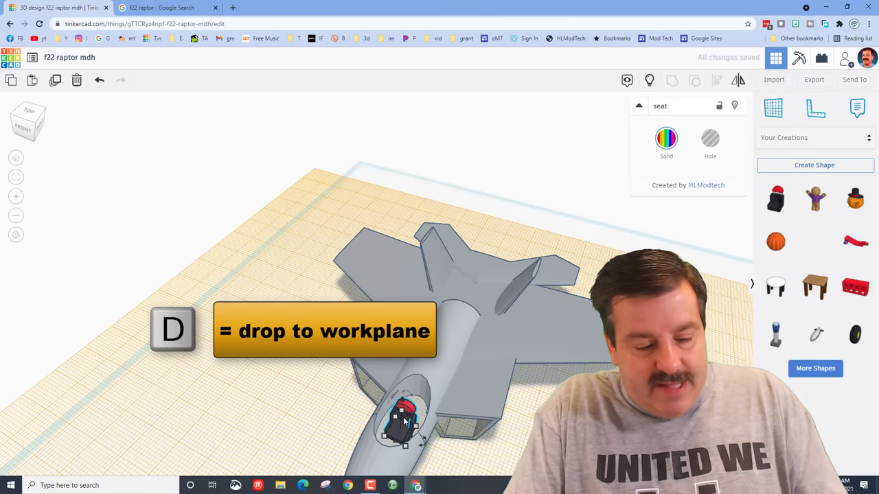
pyautogui.press('d')
pyautogui.click(15, 177)
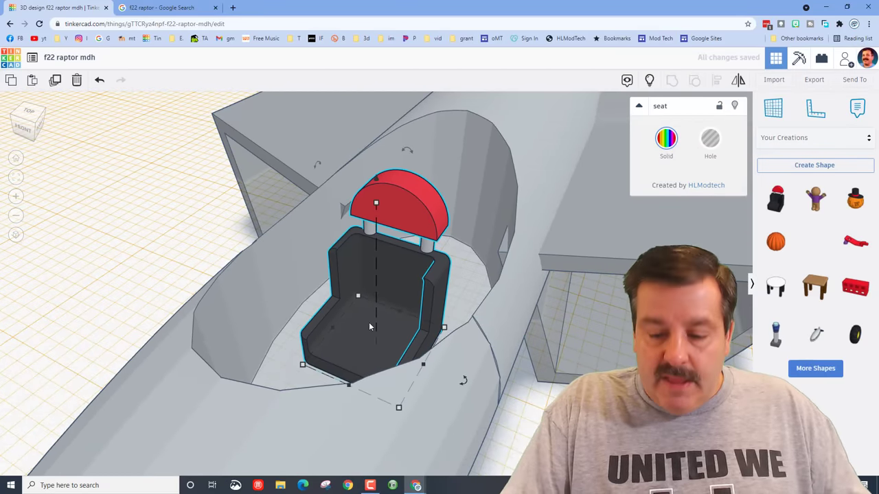
# Step: Nudge the seat toward the nose and place a duplicate seat behind it in the cockpit
pyautogui.press('Down')
pyautogui.press('Down')
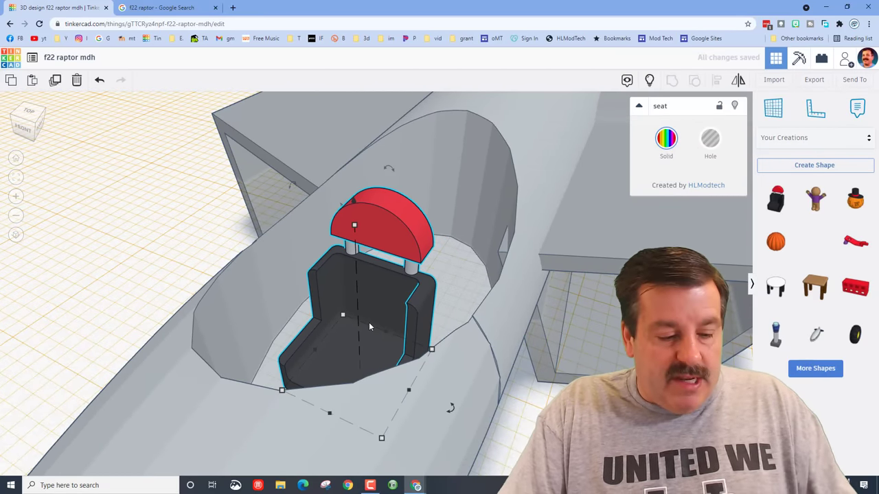
pyautogui.press('Up')
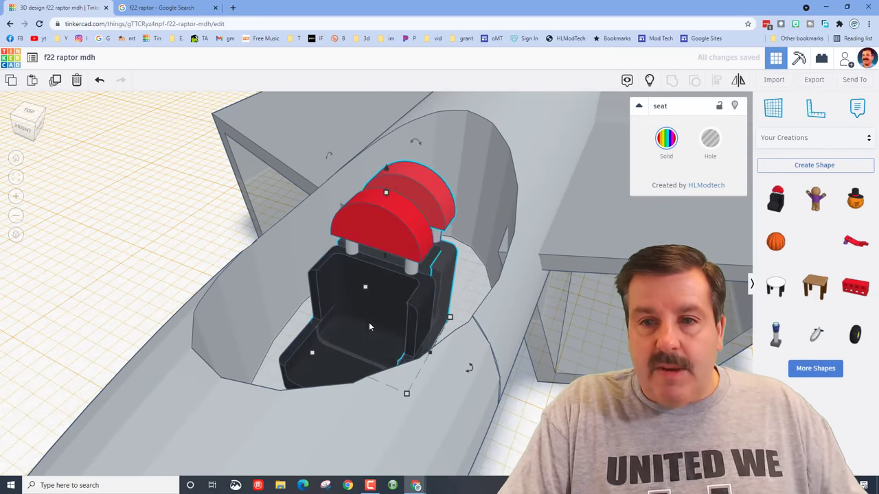
pyautogui.press('Up')
pyautogui.press('Up')
pyautogui.press('Up')
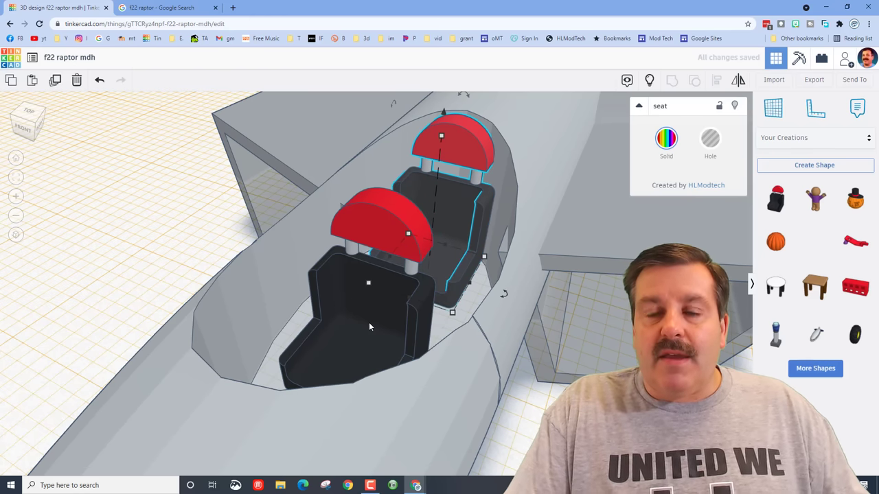
# Step: Show the hidden canopy over the two seats and check the F-22 Raptor reference images in the Google search
pyautogui.scroll(-6, 120, 242)
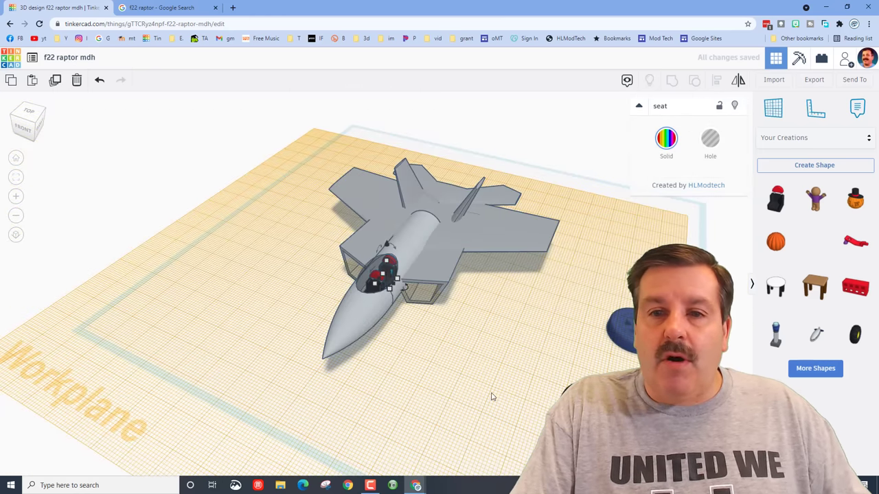
pyautogui.moveTo(491, 396); pyautogui.dragTo(402, 271, button='right')
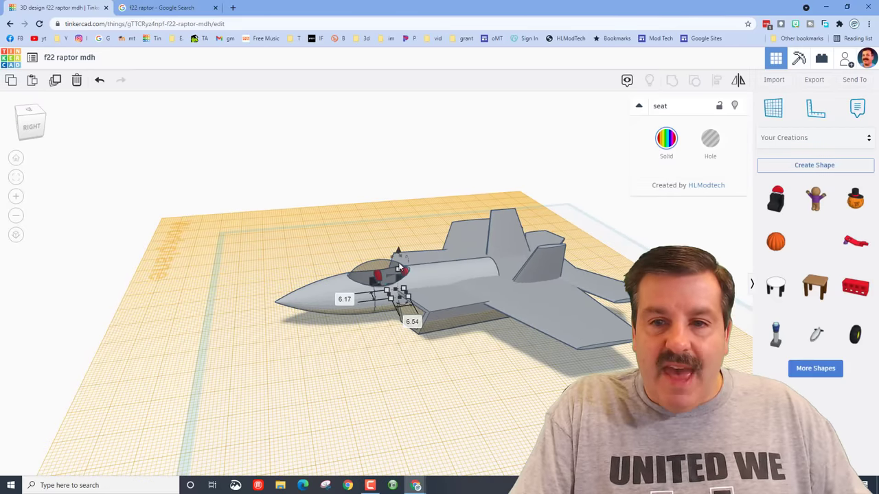
pyautogui.click(390, 269)
pyautogui.click(385, 271)
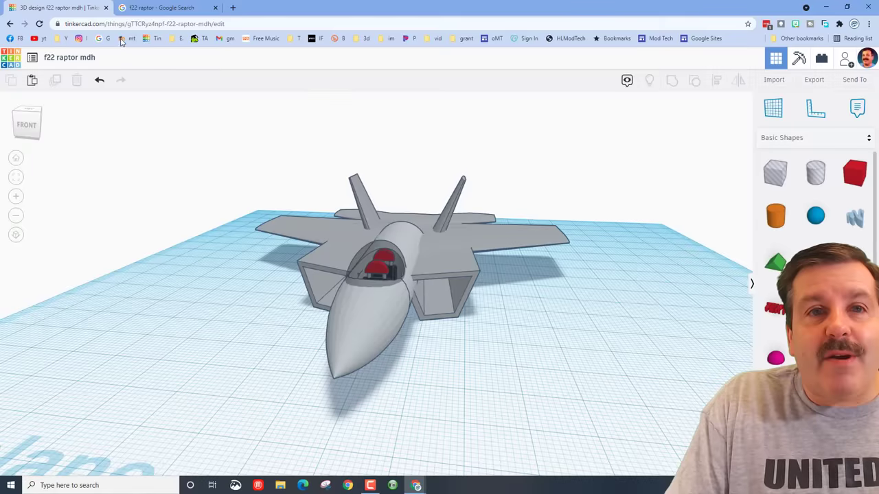
pyautogui.click(171, 7)
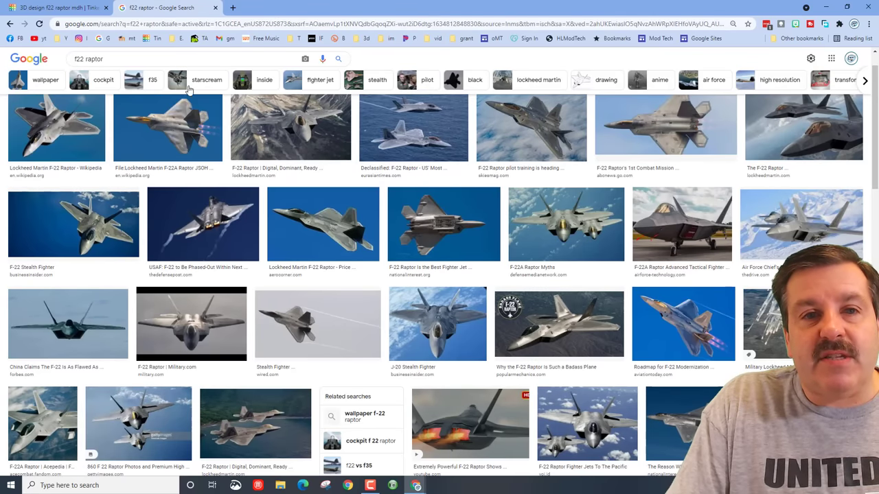
pyautogui.click(64, 13)
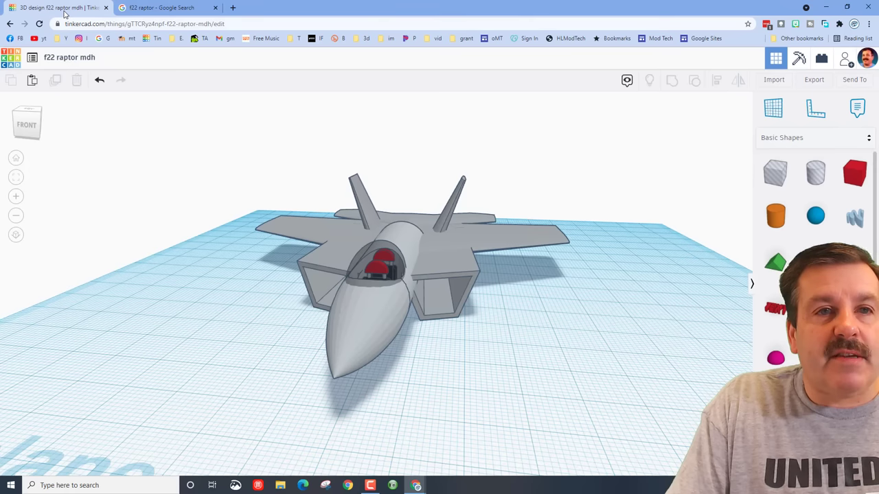
# Step: Ungroup the intakes and place a Half Sphere on a workplane set on the top face of one intake
pyautogui.click(454, 269)
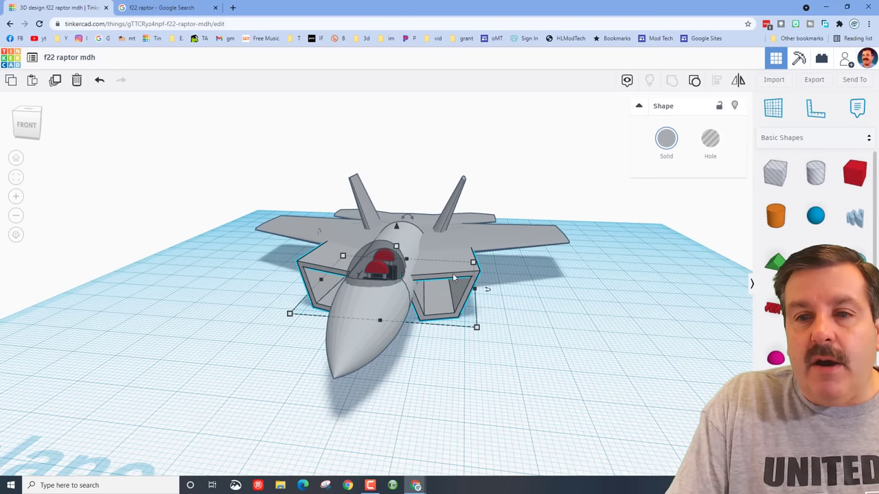
pyautogui.click(695, 81)
pyautogui.click(601, 309)
pyautogui.moveTo(604, 309); pyautogui.dragTo(500, 303, button='right')
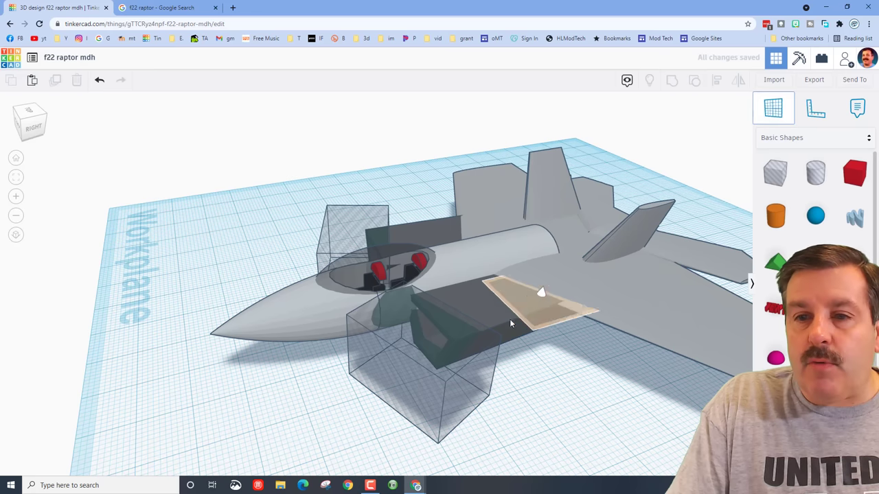
pyautogui.click(486, 300)
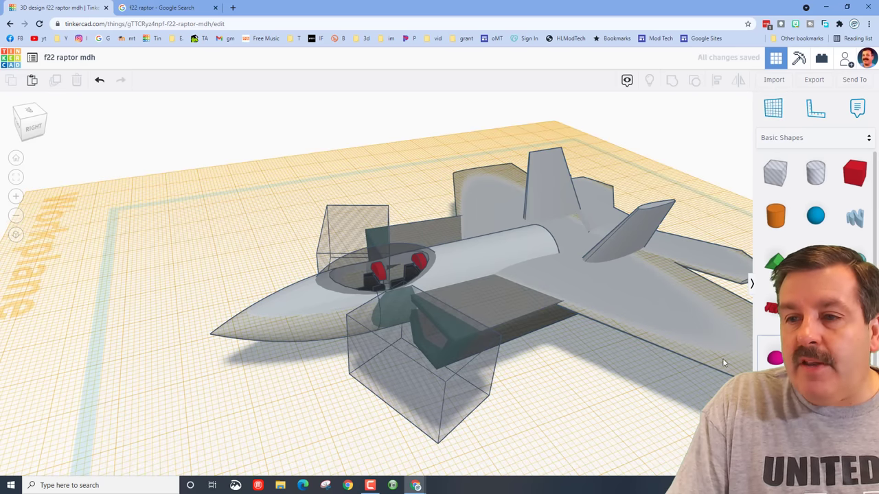
pyautogui.click(438, 324)
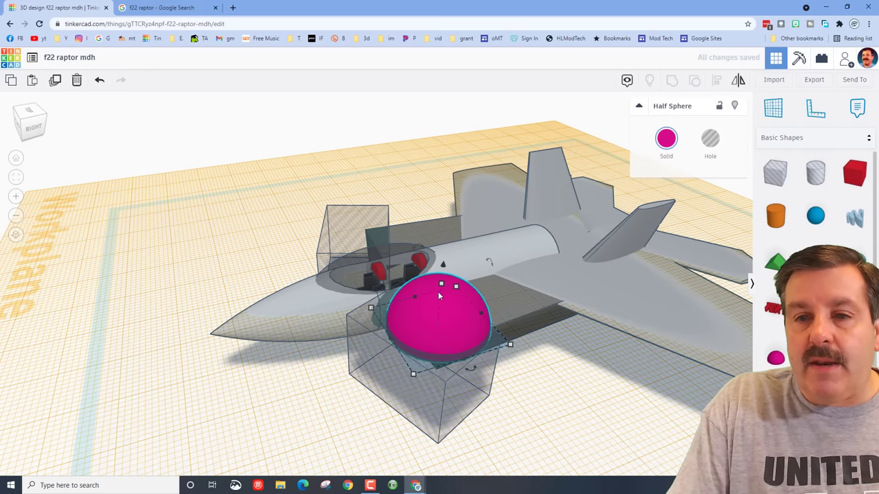
# Step: Flatten the half sphere and stretch it into an ellipse about 16 mm wide running along the intake
pyautogui.moveTo(441, 285); pyautogui.dragTo(524, 325)
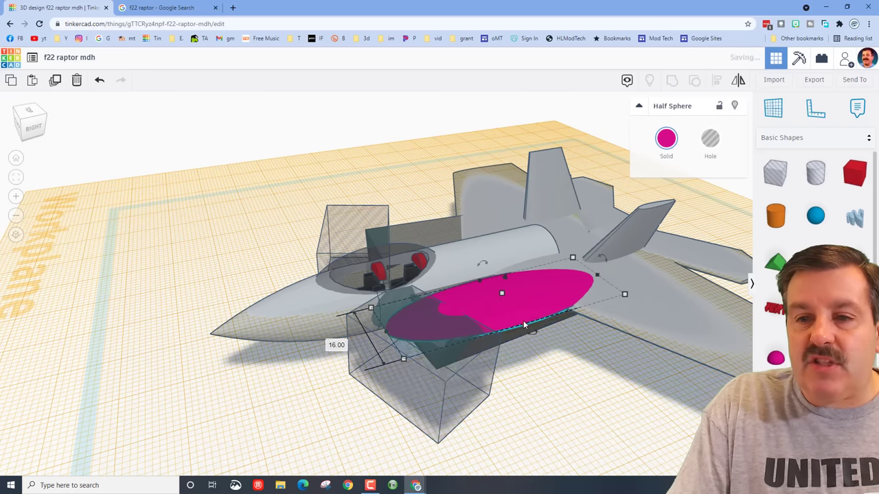
pyautogui.moveTo(524, 324)
pyautogui.mouseDown(button='right')
pyautogui.moveTo(543, 353)
pyautogui.moveTo(603, 278)
pyautogui.mouseUp(button='right')
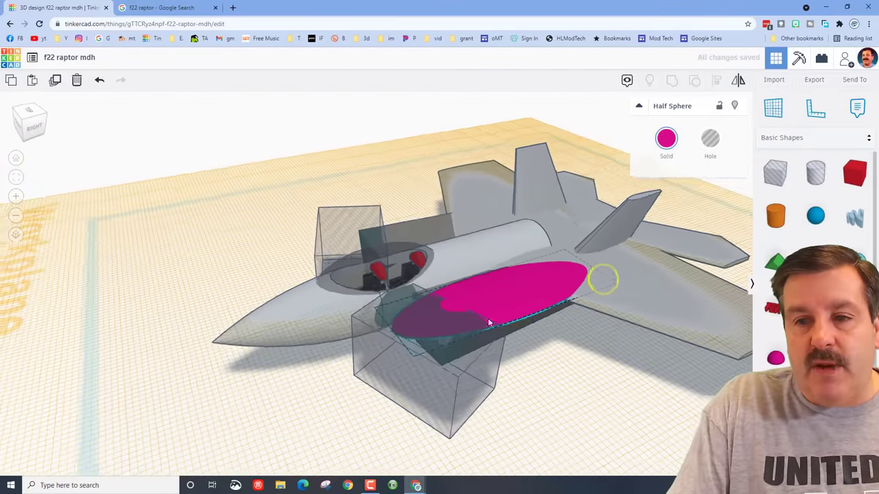
pyautogui.moveTo(516, 364); pyautogui.dragTo(557, 388, button='right')
pyautogui.moveTo(538, 300); pyautogui.dragTo(707, 393)
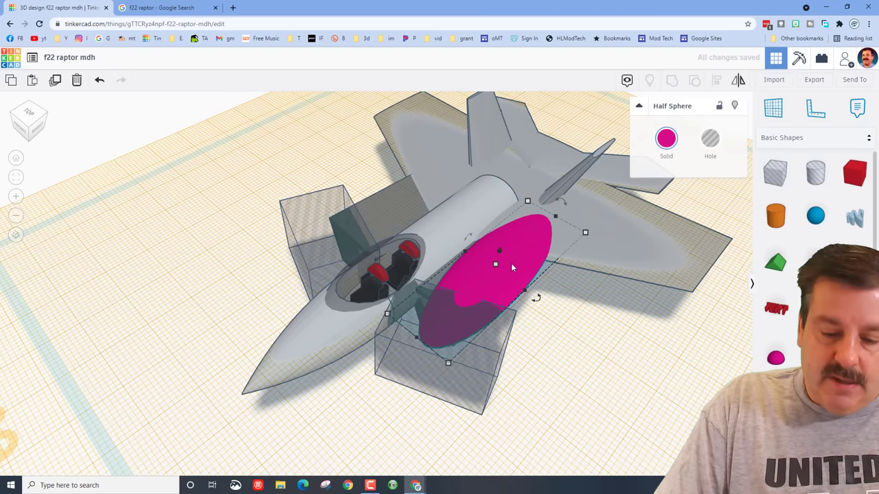
# Step: Nudge the flattened half sphere toward the fuselage and back along the top of the intake
pyautogui.press('Down')
pyautogui.press('Down')
pyautogui.press('Left')
pyautogui.press('Left')
pyautogui.press('Left')
pyautogui.press('Up')
pyautogui.press('Up')
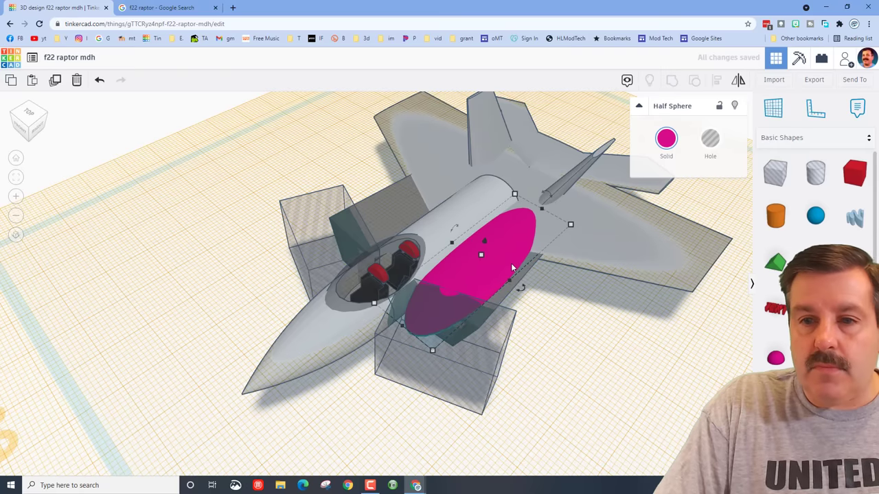
pyautogui.press('Up')
pyautogui.press('Up')
pyautogui.press('Up')
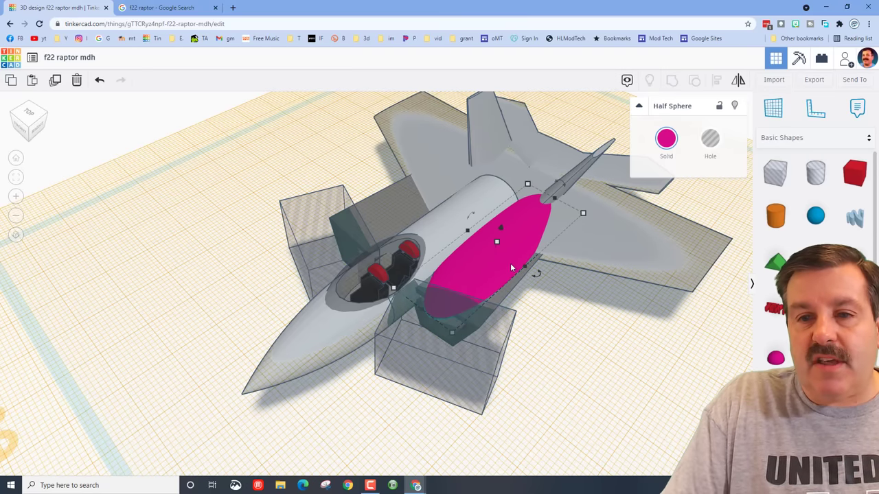
pyautogui.moveTo(394, 261); pyautogui.dragTo(469, 210, button='right')
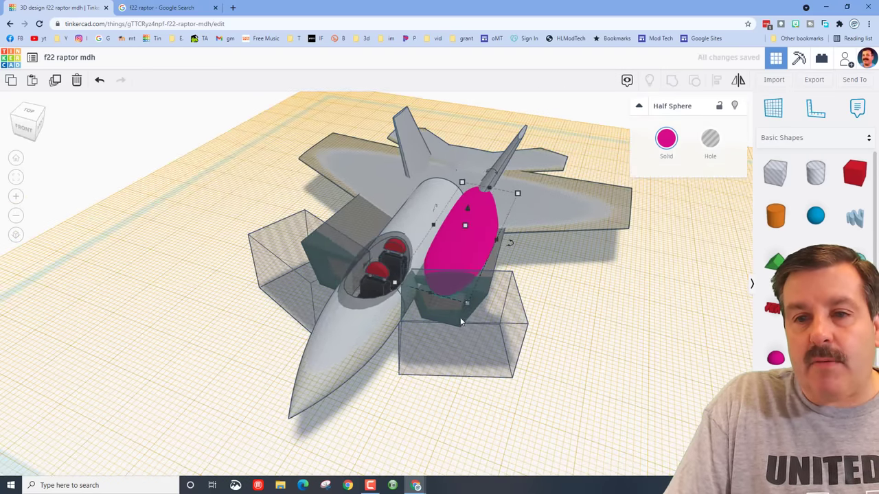
# Step: Extend the half sphere toward the intake's front opening and angle it slightly to follow the intake
pyautogui.moveTo(431, 294); pyautogui.dragTo(415, 319)
pyautogui.moveTo(493, 250); pyautogui.dragTo(500, 261)
pyautogui.moveTo(501, 267); pyautogui.dragTo(371, 200, button='right')
pyautogui.moveTo(557, 320); pyautogui.dragTo(460, 266, button='right')
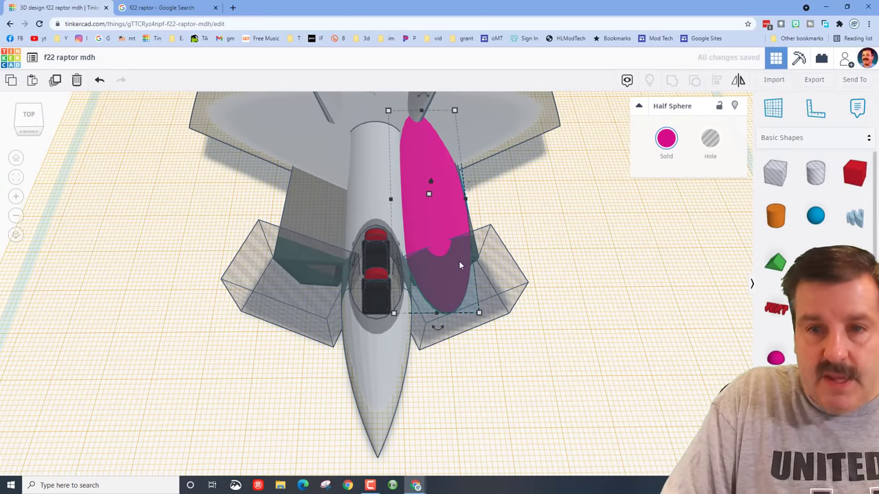
# Step: Duplicate the half sphere and move the copy straight across onto the opposite intake
pyautogui.press('Left')
pyautogui.press('Left')
pyautogui.press('Left')
pyautogui.press('Left')
pyautogui.press('Left')
pyautogui.press('Left')
pyautogui.press('Left')
pyautogui.press('Left')
pyautogui.press('Left')
pyautogui.press('Left')
pyautogui.press('Left')
pyautogui.press('Left')
pyautogui.press('Left')
pyautogui.press('Left')
pyautogui.press('Left')
pyautogui.press('Left')
pyautogui.press('Left')
pyautogui.press('Left')
pyautogui.press('Left')
pyautogui.press('Left')
pyautogui.press('Left')
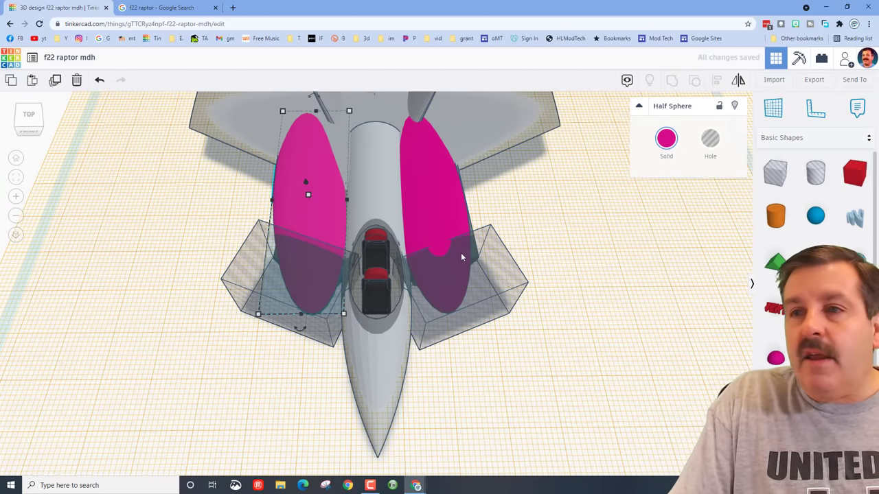
# Step: Mirror the duplicated half sphere side to side and nudge it toward the fuselage
pyautogui.click(736, 82)
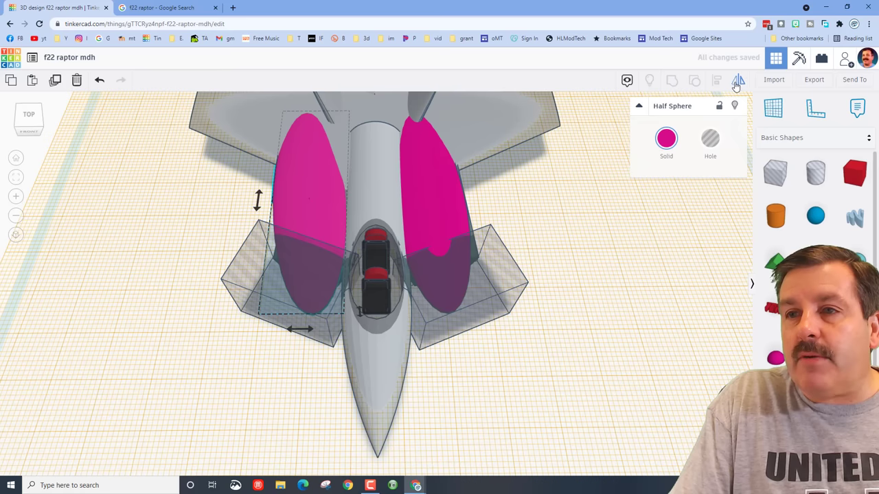
pyautogui.click(303, 330)
pyautogui.press('Right')
pyautogui.press('Right')
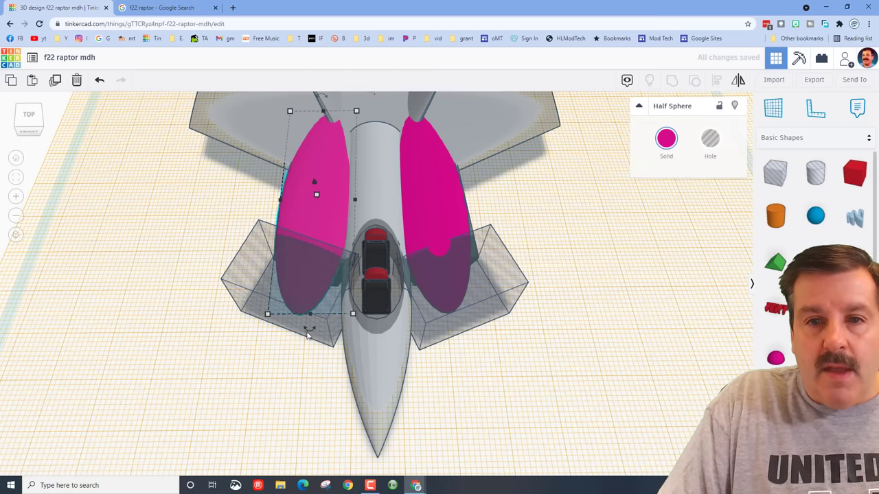
# Step: Hide the wings and the tail surfaces
pyautogui.moveTo(596, 350); pyautogui.dragTo(373, 303, button='right')
pyautogui.moveTo(570, 368); pyautogui.dragTo(580, 301, button='right')
pyautogui.click(580, 302)
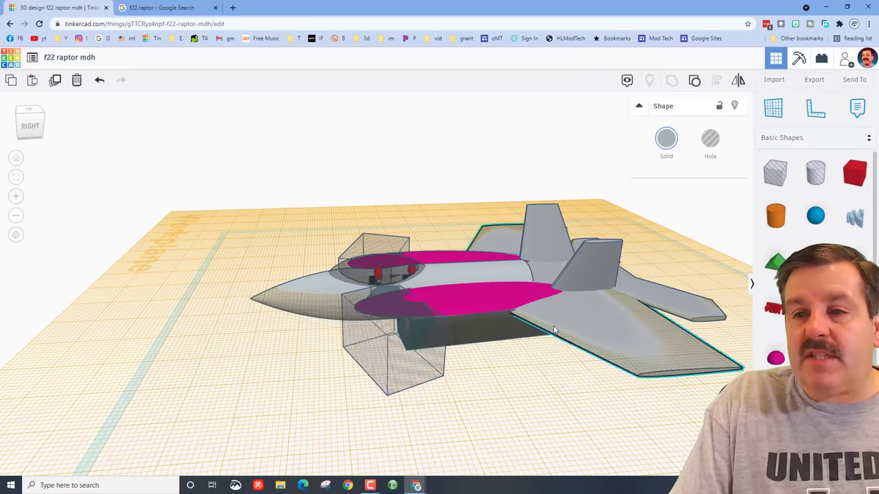
pyautogui.click(736, 105)
pyautogui.click(602, 261)
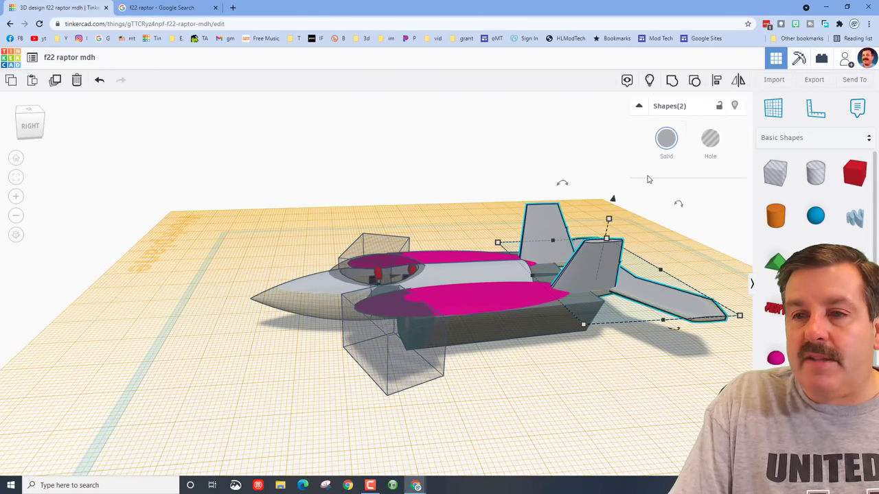
pyautogui.click(734, 106)
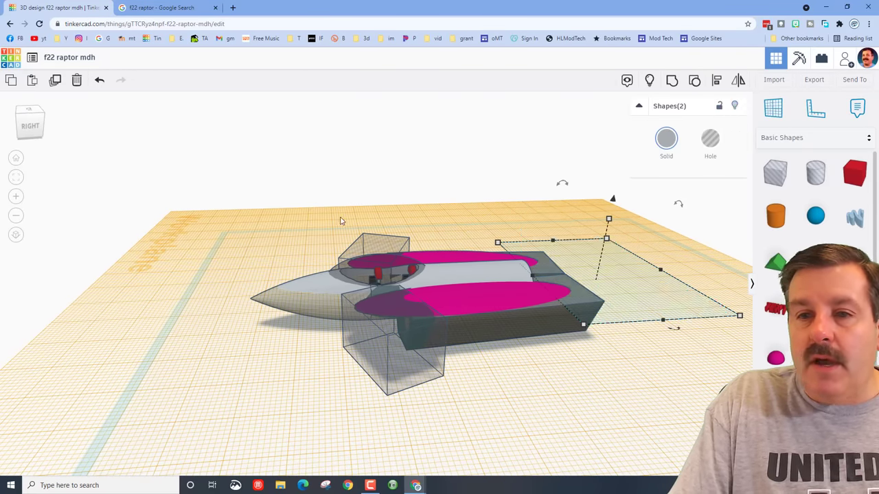
# Step: Hide the fuselage, canopy and both seats so only the intake parts remain in view
pyautogui.click(307, 307)
pyautogui.click(735, 106)
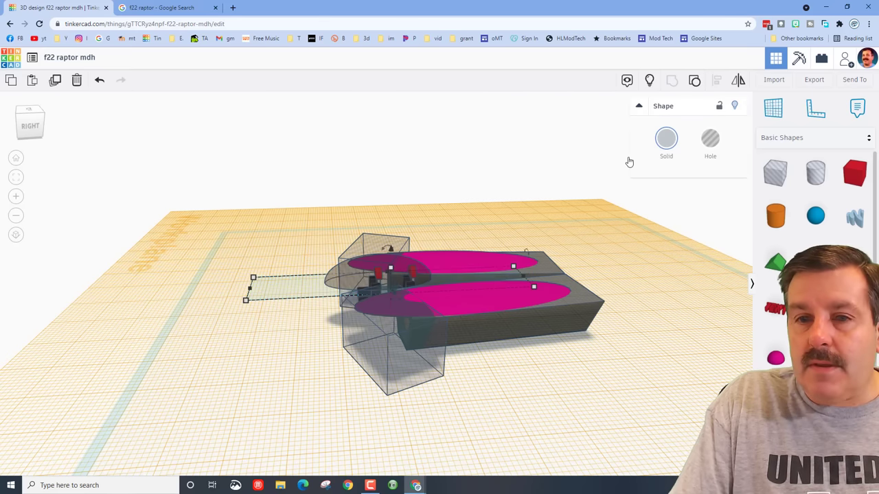
pyautogui.moveTo(261, 335); pyautogui.dragTo(461, 351, button='right')
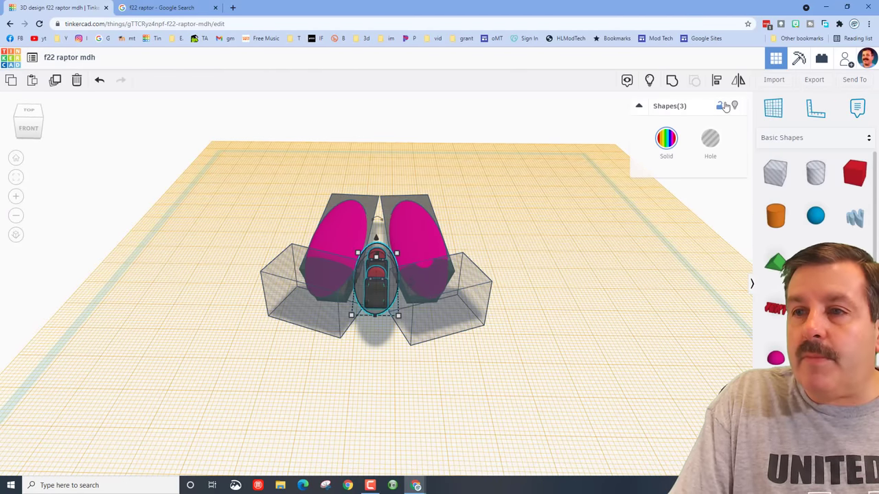
pyautogui.click(738, 108)
# Step: Try grouping the intakes, half spheres and box holes into one shape, and ungroup them again
pyautogui.moveTo(316, 344); pyautogui.dragTo(271, 209, button='right')
pyautogui.moveTo(575, 417); pyautogui.dragTo(537, 418)
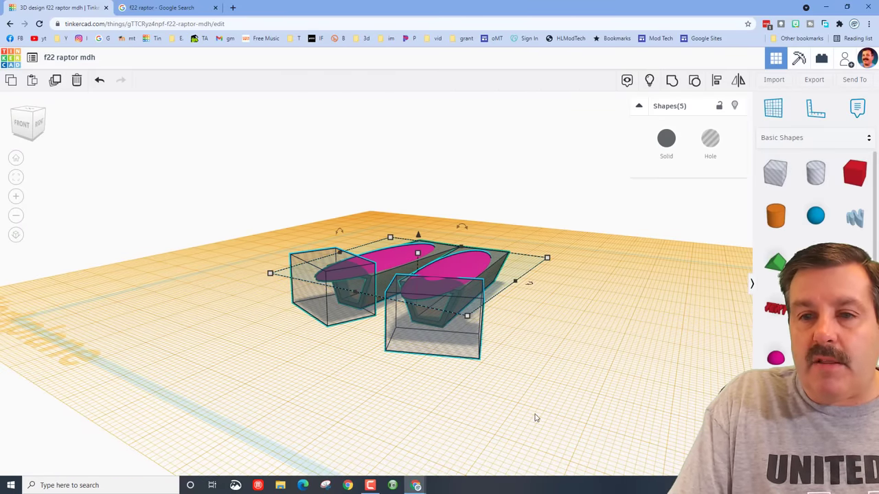
pyautogui.click(672, 81)
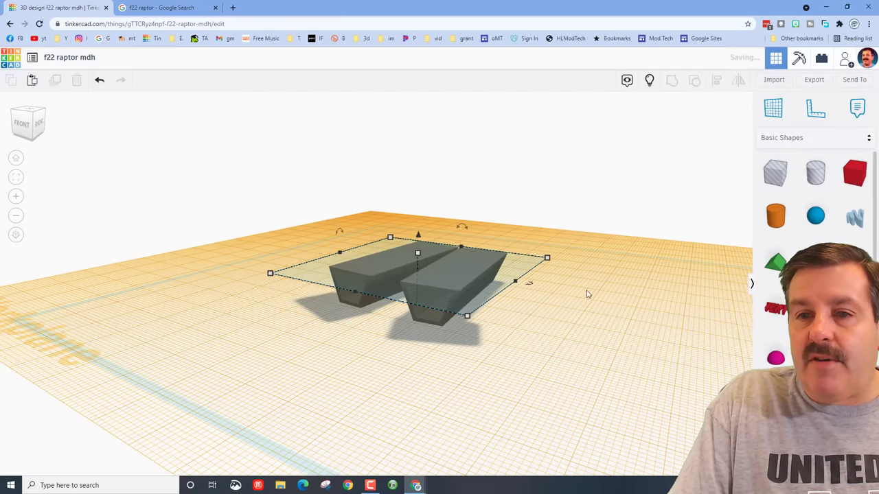
pyautogui.moveTo(595, 328); pyautogui.dragTo(419, 264, button='right')
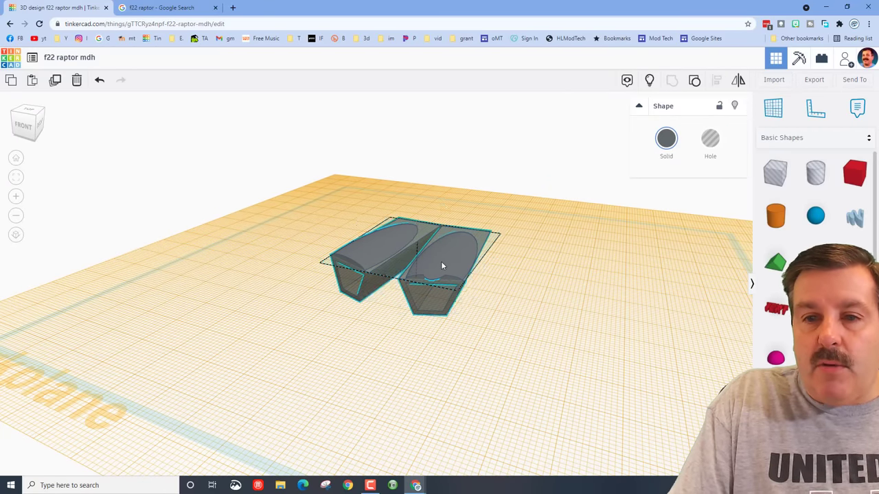
pyautogui.hotkey('ctrl', 'shift', 'g')
pyautogui.click(446, 294)
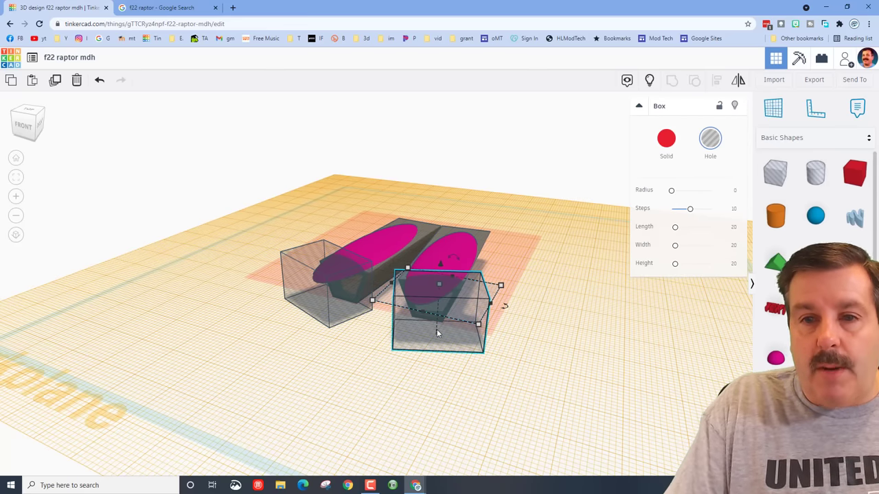
# Step: Regroup the intakes with the half spheres and box holes, and unhide all the other parts of the jet
pyautogui.click(554, 332)
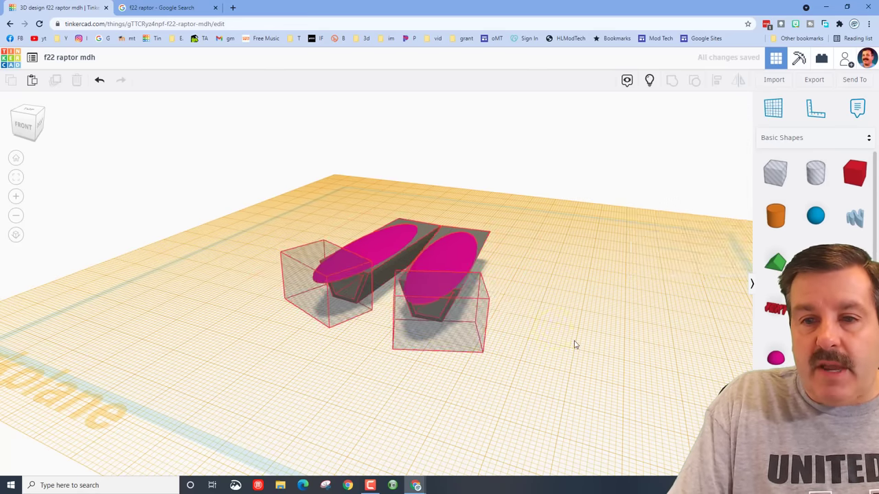
pyautogui.moveTo(565, 344); pyautogui.dragTo(593, 337, button='right')
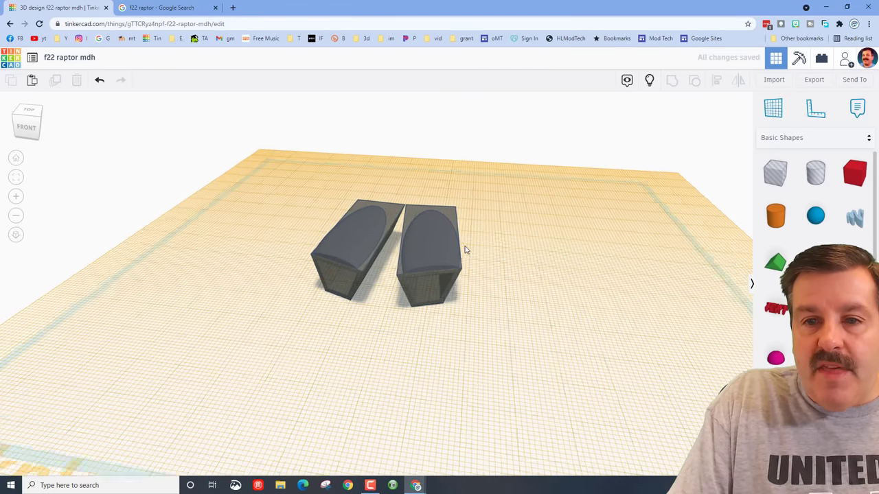
pyautogui.scroll(3, 466, 247)
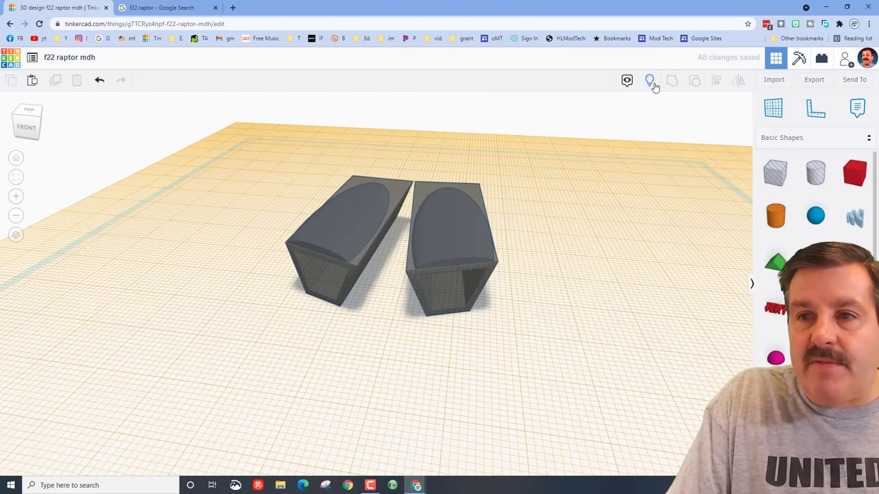
pyautogui.click(649, 80)
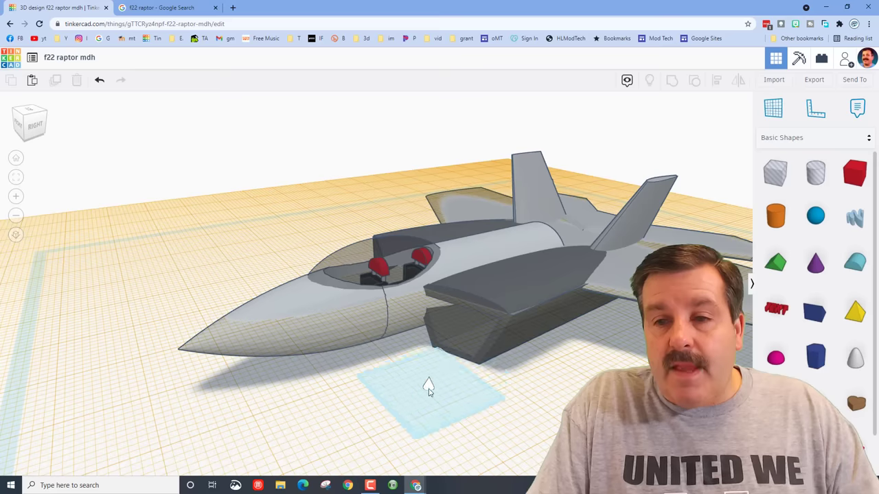
# Step: Recolor the grouped intakes light gray to match the fuselage and wings
pyautogui.moveTo(428, 388); pyautogui.dragTo(455, 279, button='right')
pyautogui.click(455, 280)
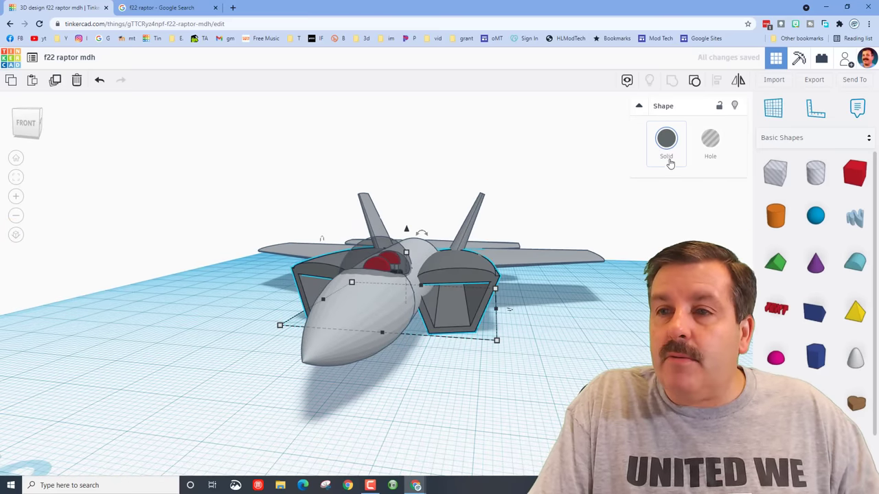
pyautogui.click(667, 160)
pyautogui.click(840, 207)
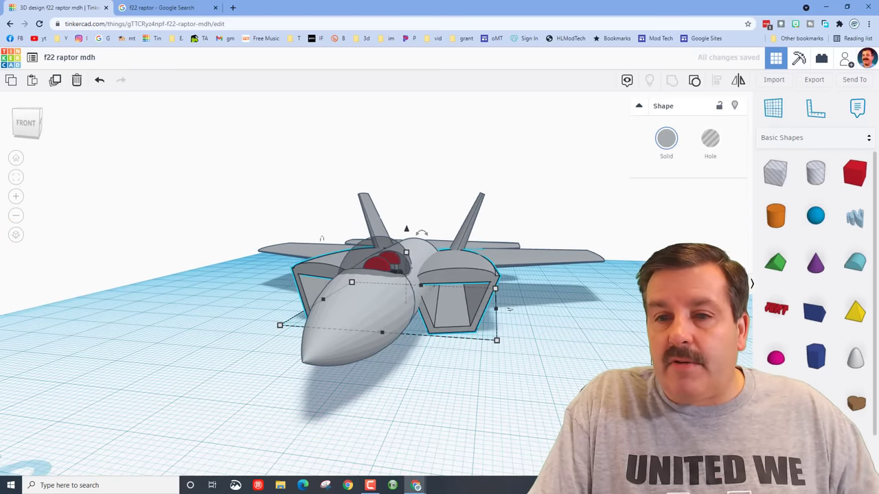
pyautogui.click(611, 359)
# Step: Stretch the front end of the grouped intakes slightly forward toward the nose
pyautogui.moveTo(611, 359); pyautogui.dragTo(500, 378, button='right')
pyautogui.click(500, 378)
pyautogui.moveTo(424, 400); pyautogui.dragTo(406, 335, button='right')
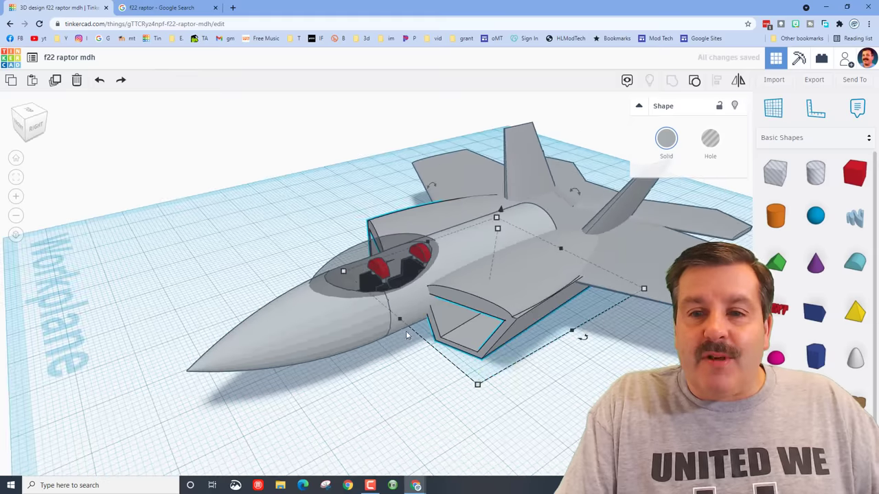
pyautogui.moveTo(404, 325); pyautogui.dragTo(395, 327)
pyautogui.moveTo(531, 381); pyautogui.dragTo(503, 396, button='right')
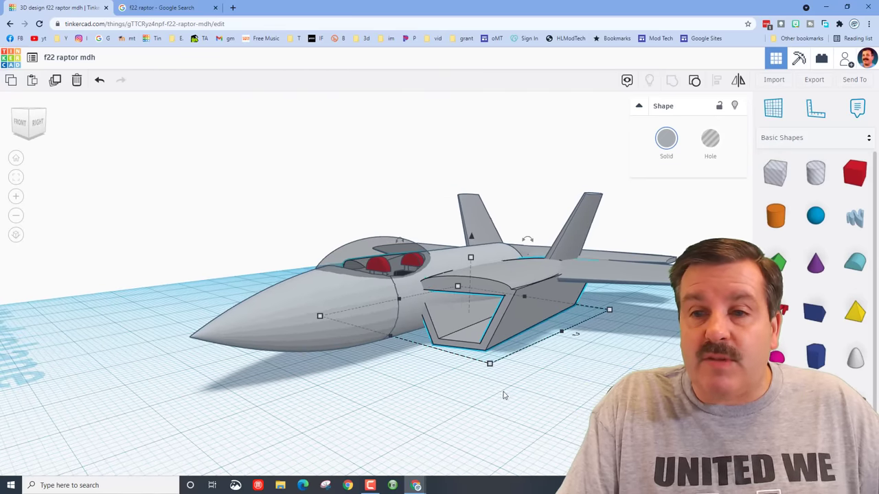
# Step: Compare the jet with the F-22 Raptor image search results and return to the Tinkercad design
pyautogui.click(158, 7)
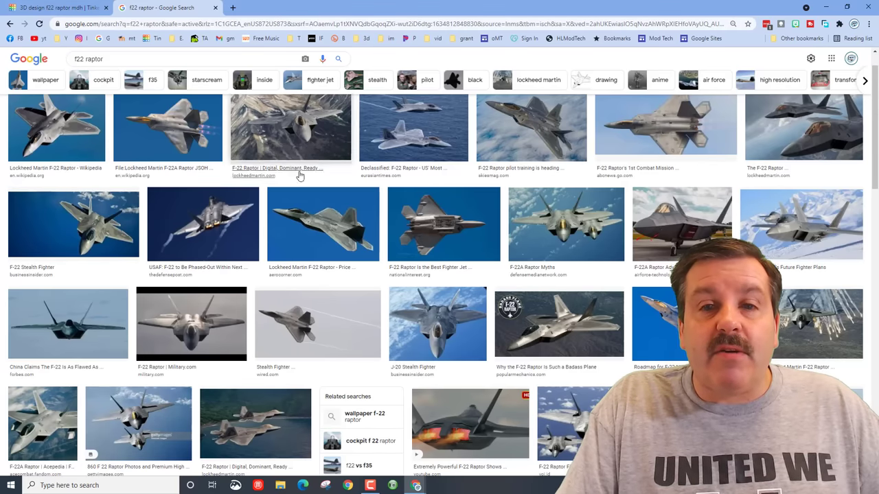
pyautogui.click(50, 9)
pyautogui.moveTo(221, 241); pyautogui.dragTo(645, 247, button='right')
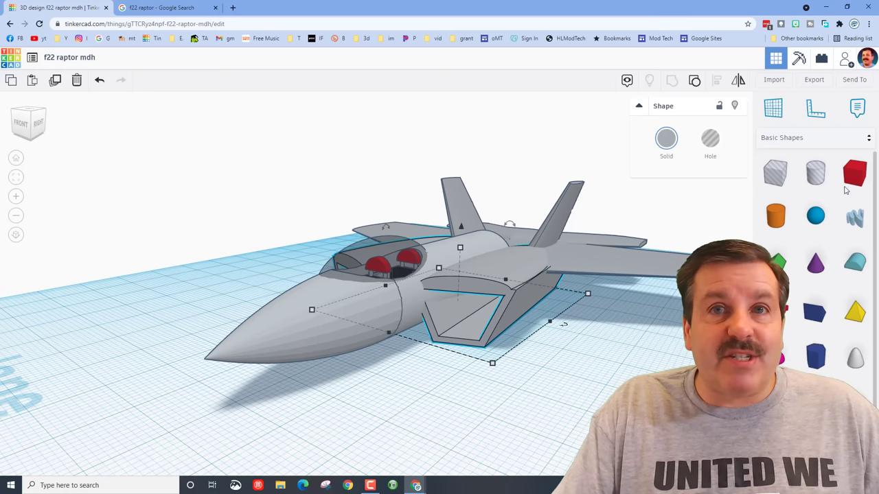
# Step: Copy a collaboration link for sharing the jet design and close the sharing dialog
pyautogui.click(847, 60)
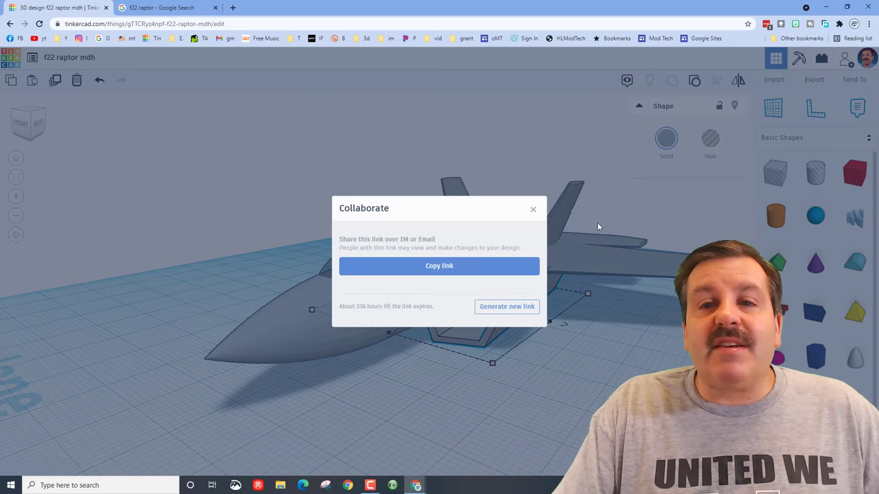
pyautogui.click(467, 272)
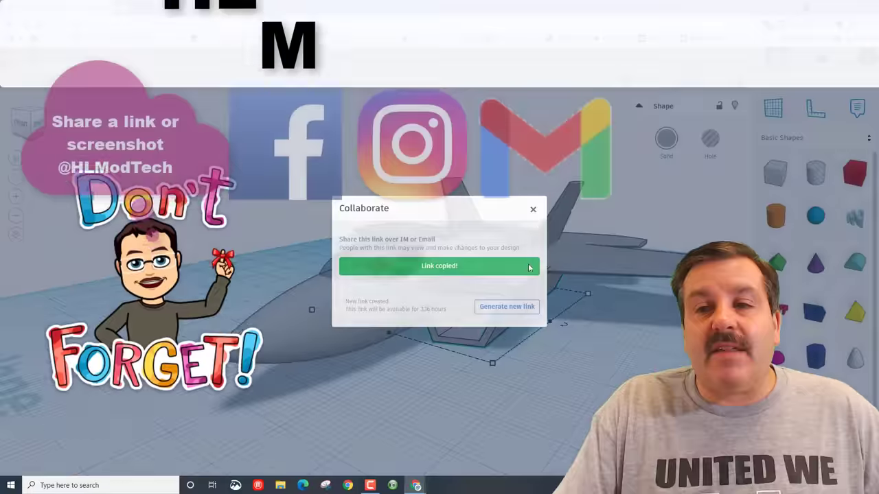
pyautogui.click(533, 210)
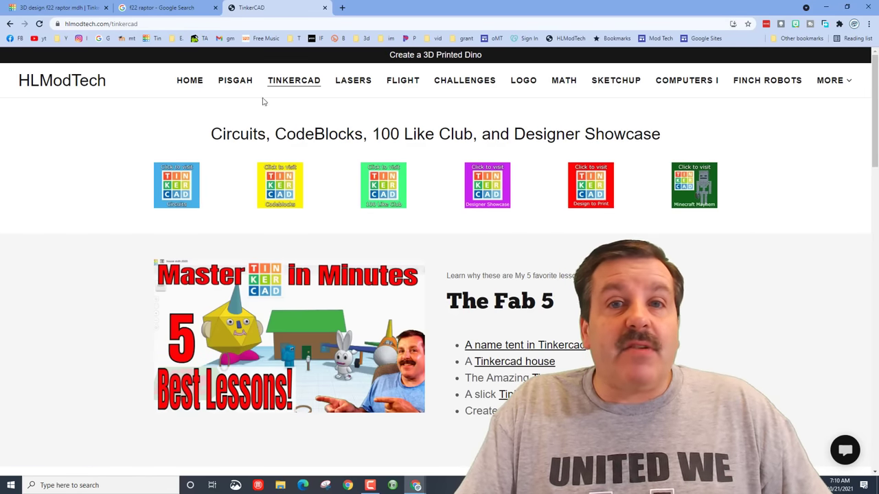
# Step: View the contact message form on the HLModTech Tinkercad page and close it
pyautogui.click(846, 450)
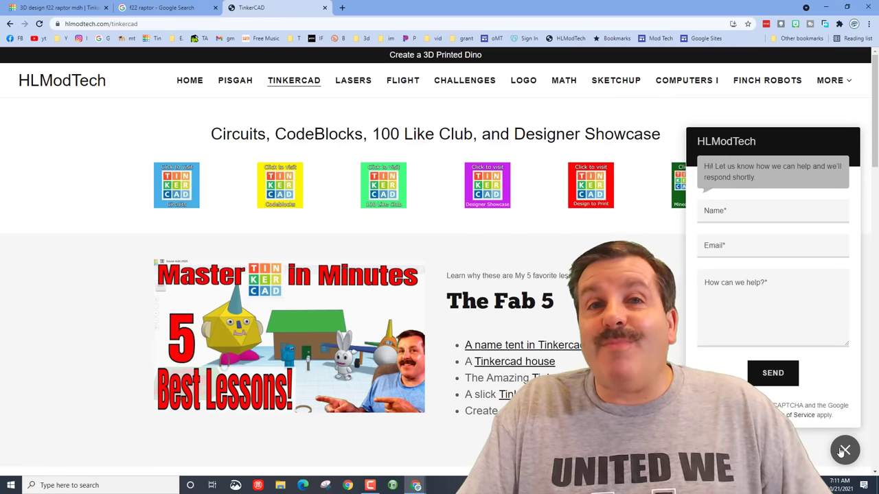
pyautogui.click(839, 451)
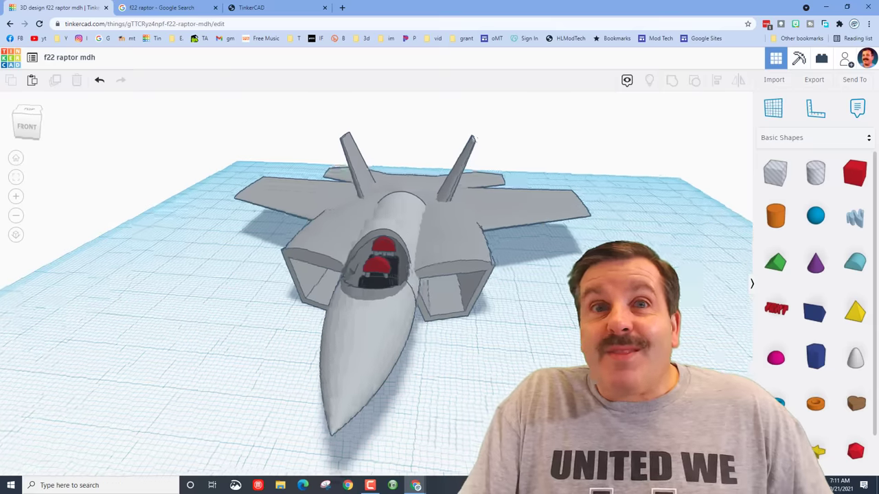